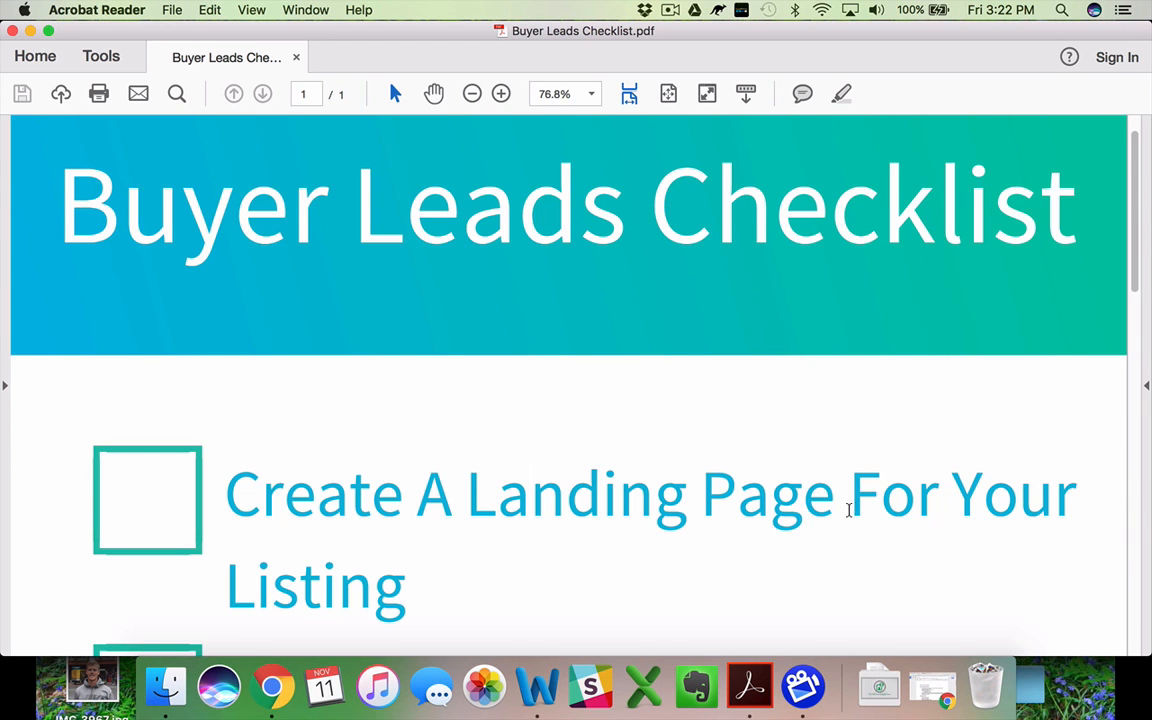
Switch to Chrome and review the pre-listed home's Facebook post and the Grand Rapids Real Estate example landing page
left_click(270, 690)
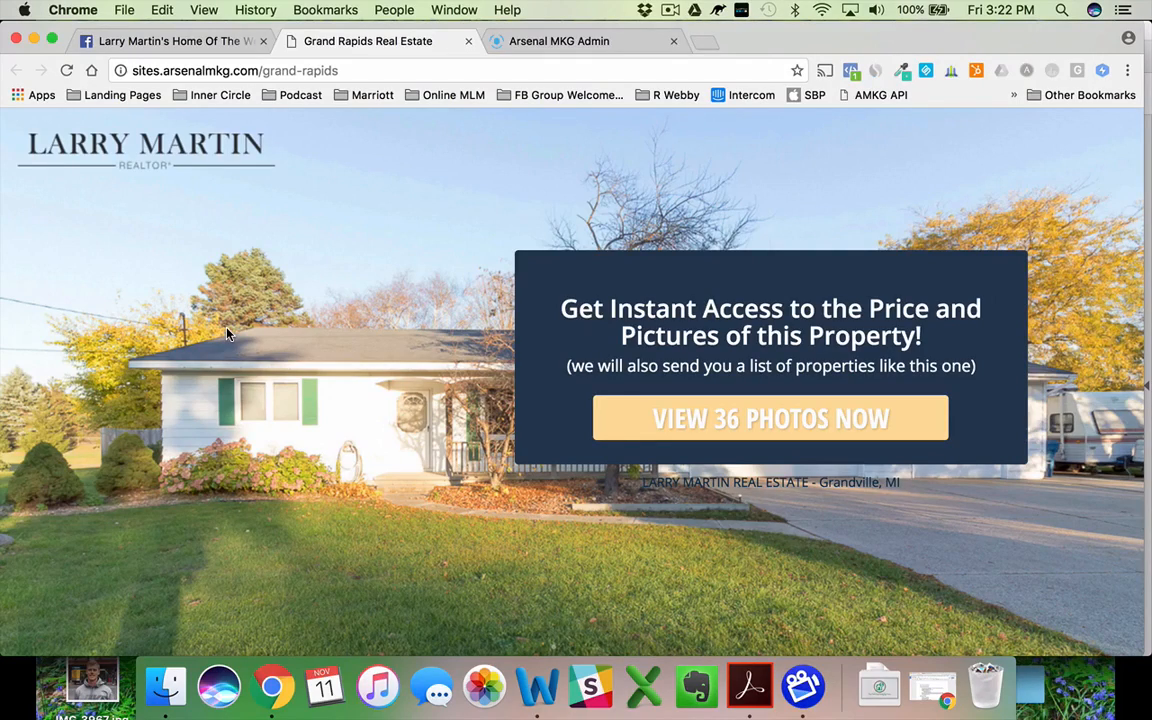
left_click(170, 43)
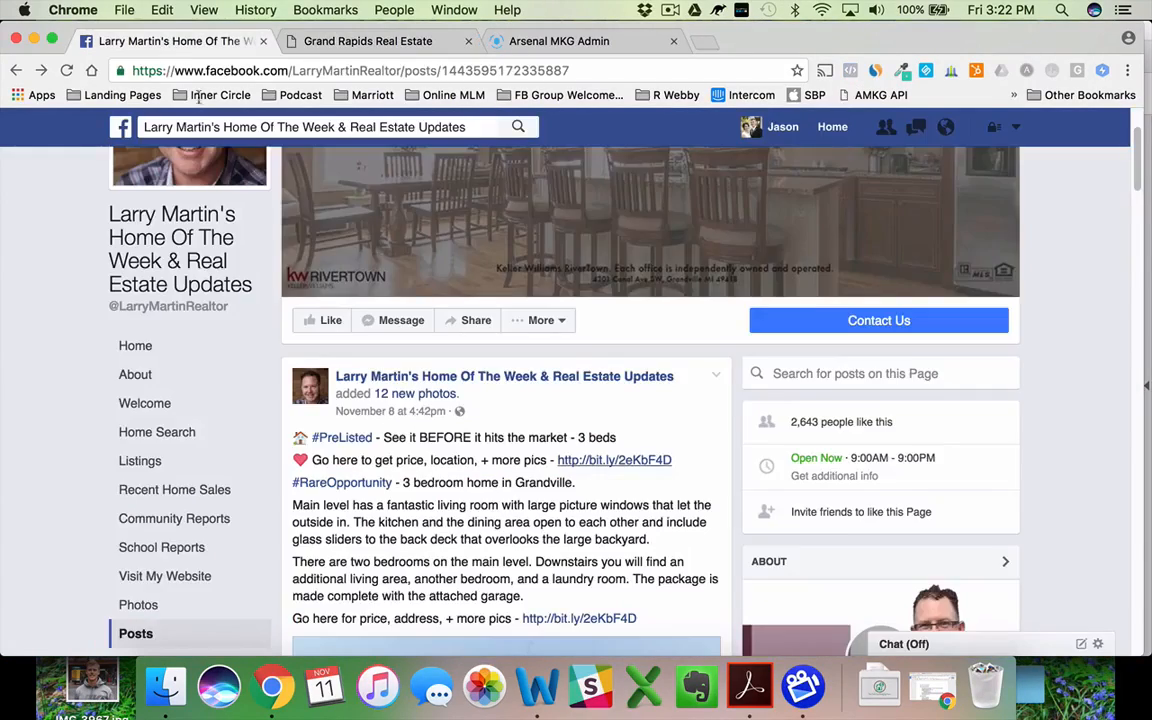
scroll(443, 318, "down", 5)
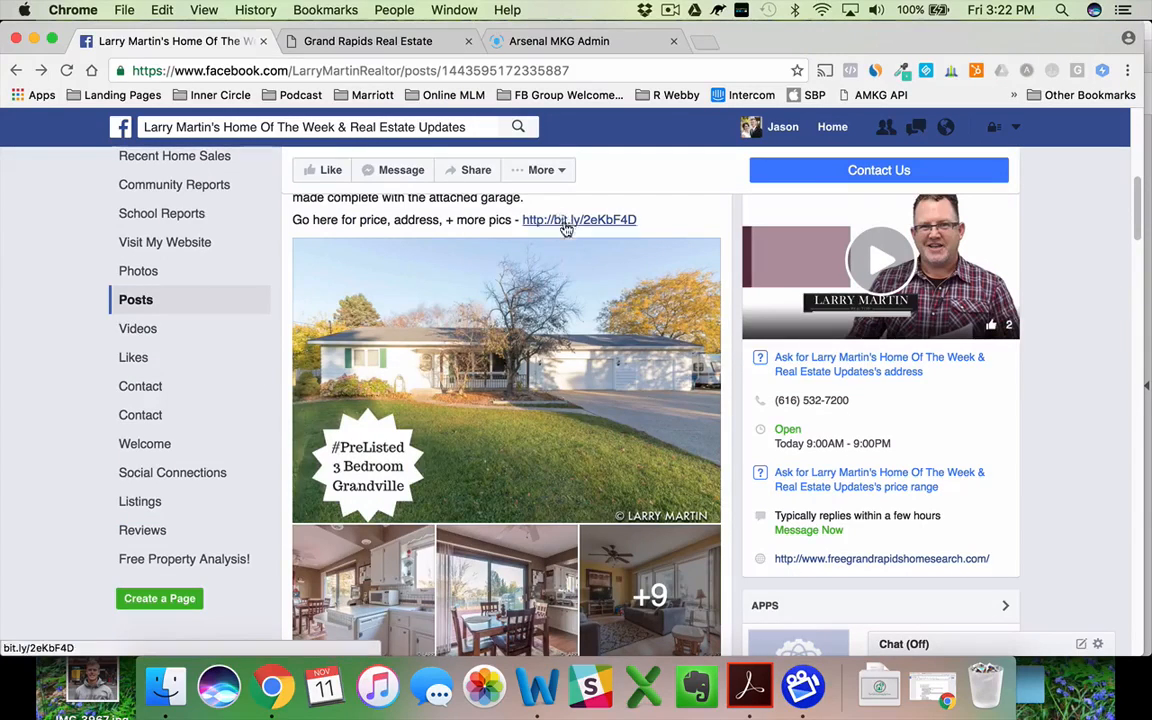
left_click(352, 41)
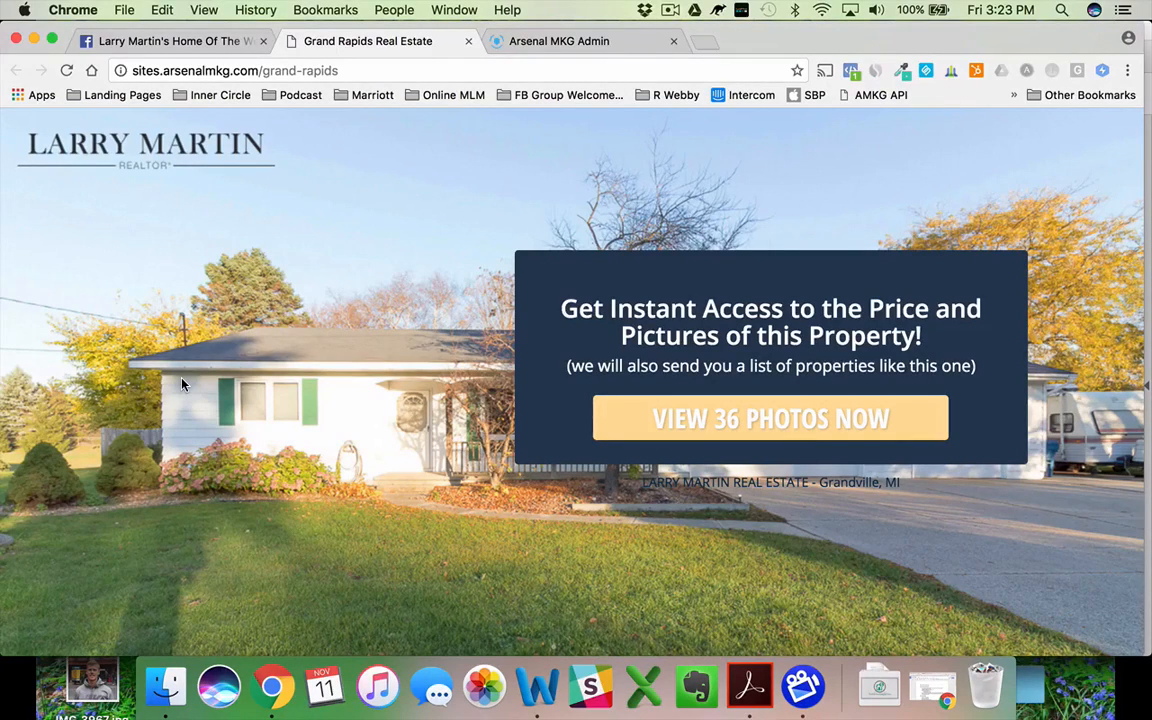
Create the first website in Arsenal MKG from the Minimalist Squeeze template
left_click(536, 42)
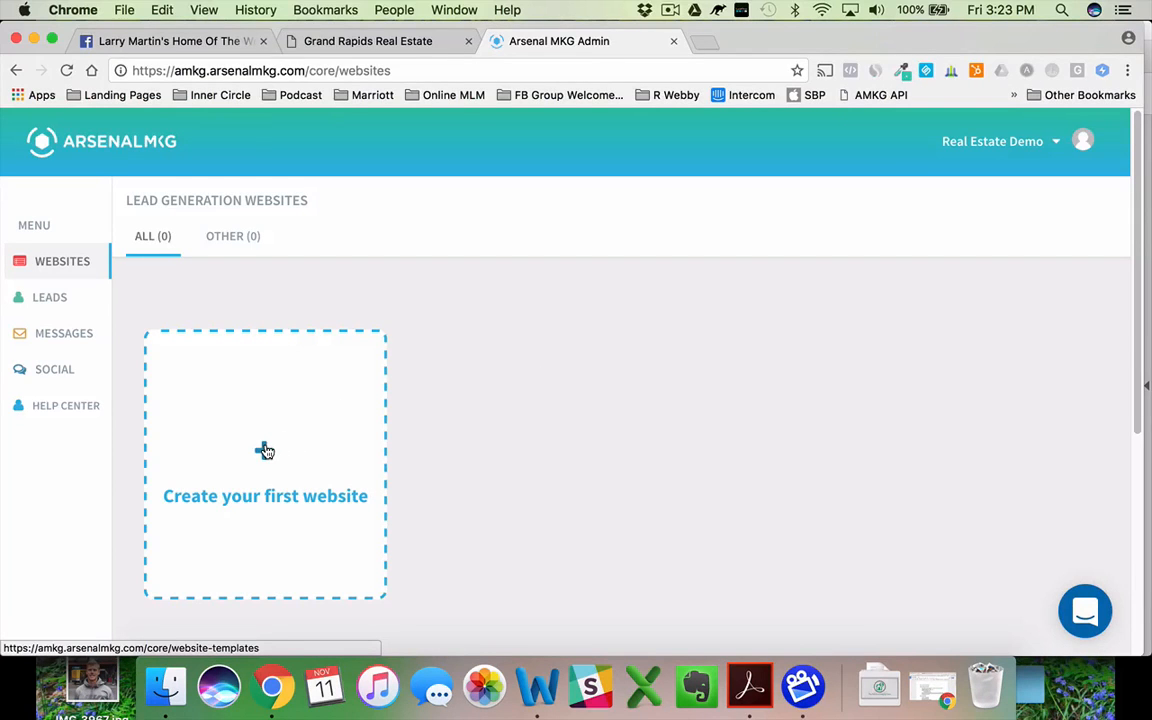
left_click(265, 451)
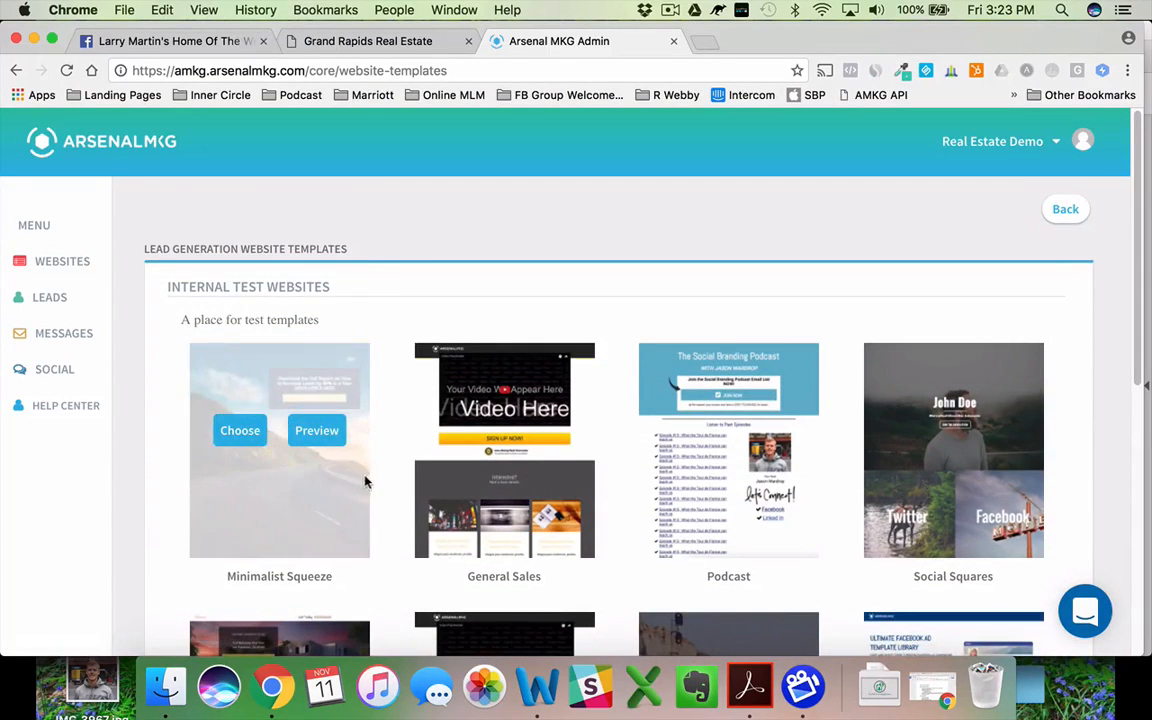
scroll(396, 498, "down", 2)
scroll(396, 498, "up", 2)
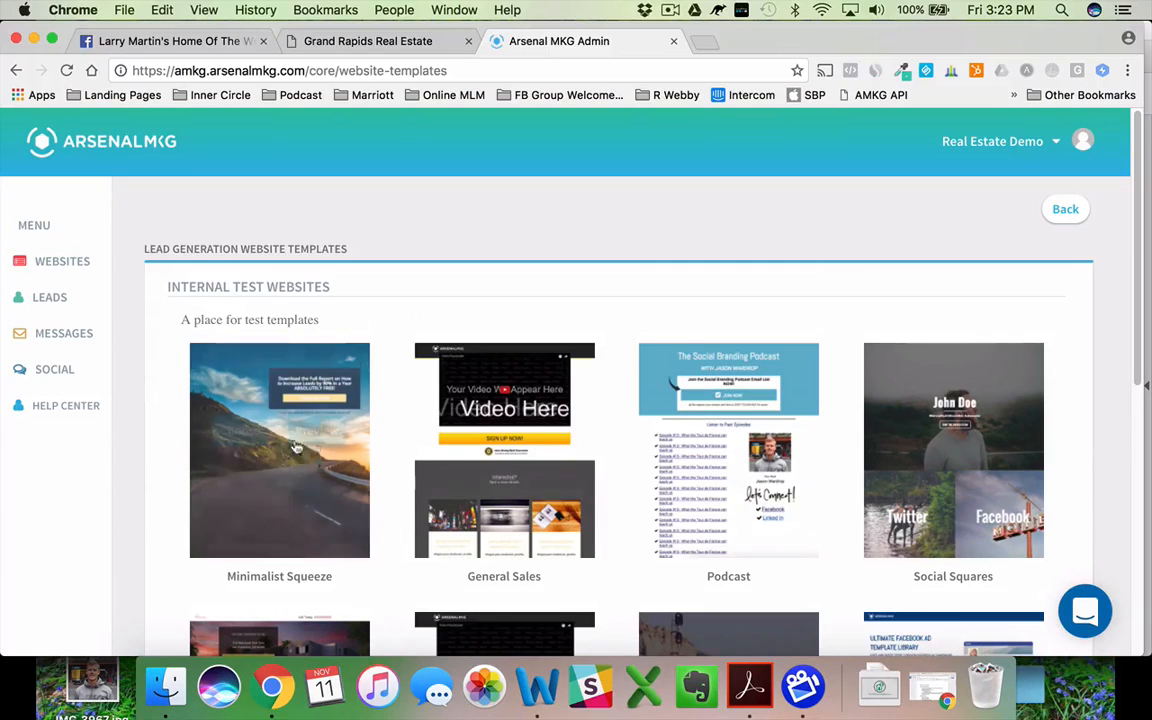
mouse_move(368, 527)
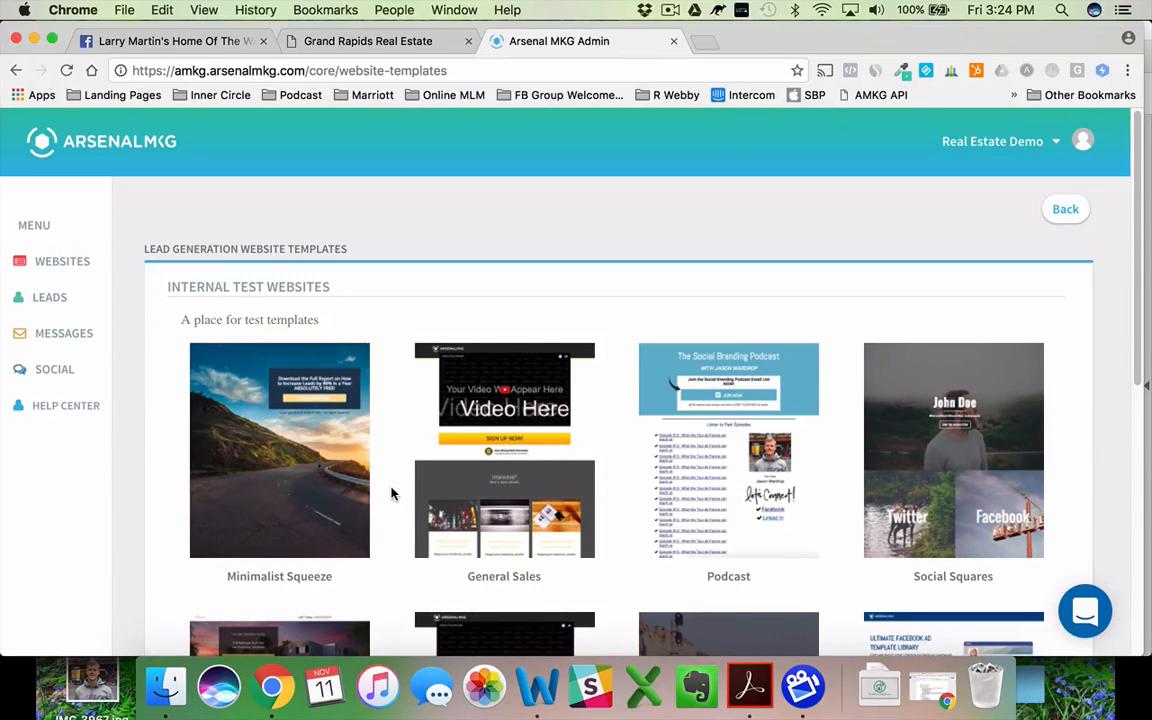
mouse_move(373, 478)
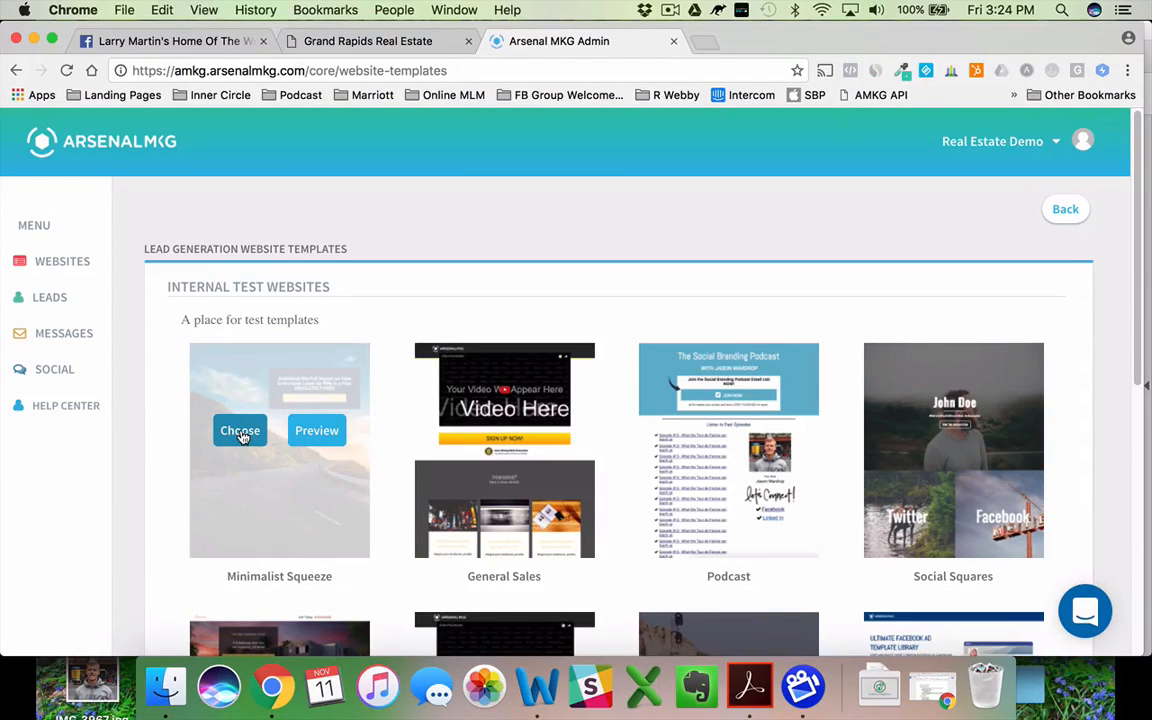
left_click(240, 432)
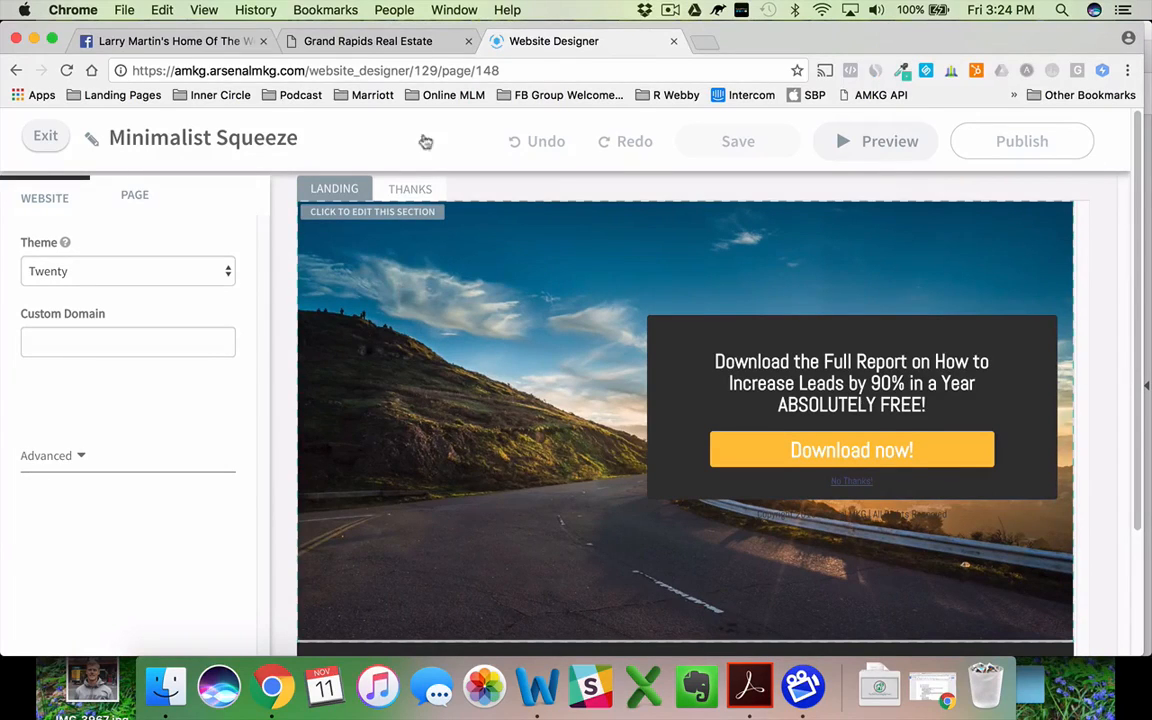
Compare the template with the Grand Rapids example page, and turn off the decline link in the landing page's main section
left_click(330, 41)
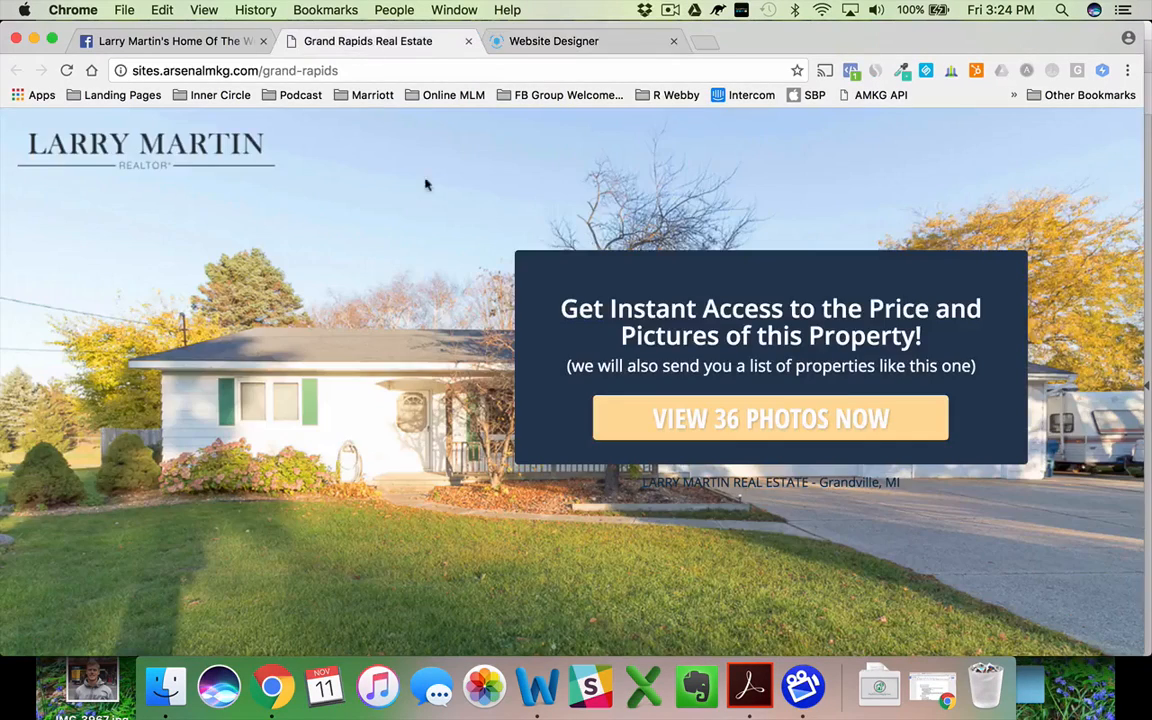
left_click(558, 41)
scroll(503, 392, "down", 1)
scroll(504, 395, "up", 3)
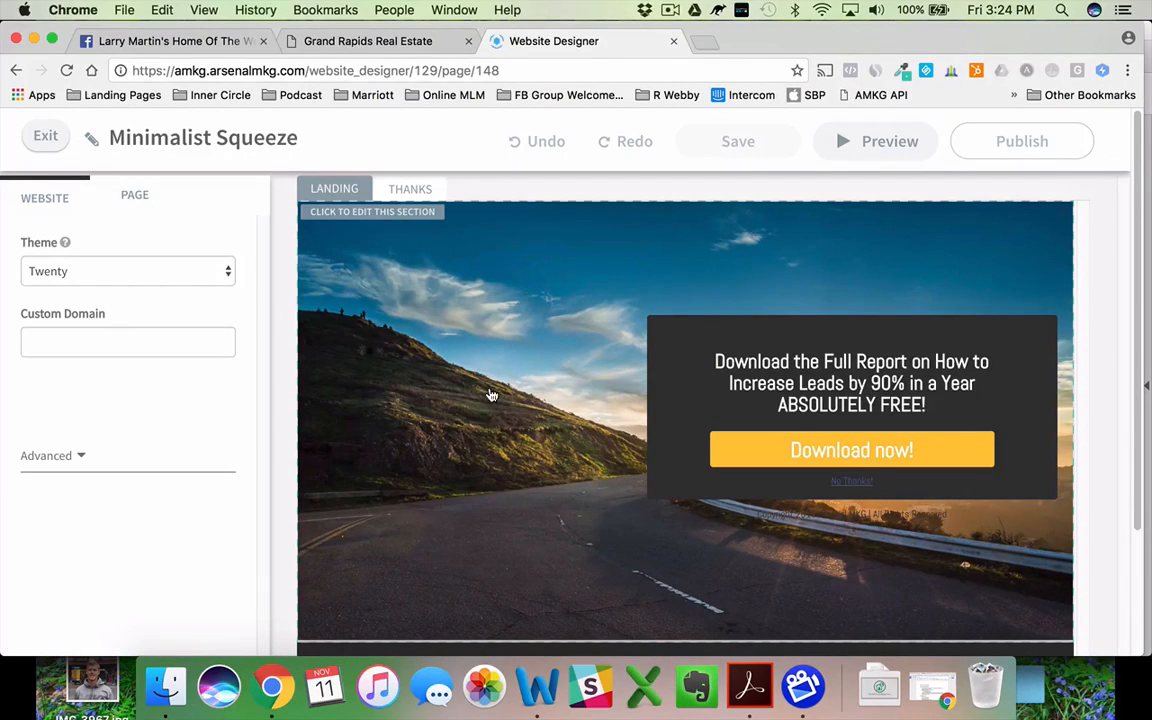
left_click(493, 399)
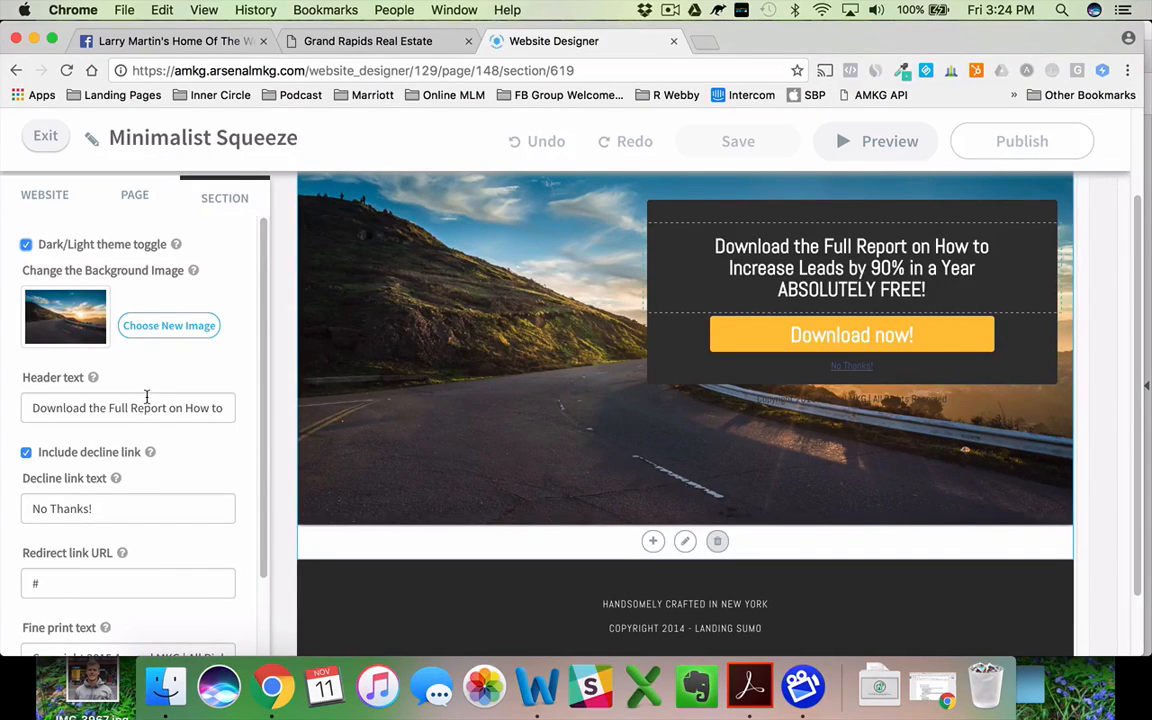
left_click(26, 453)
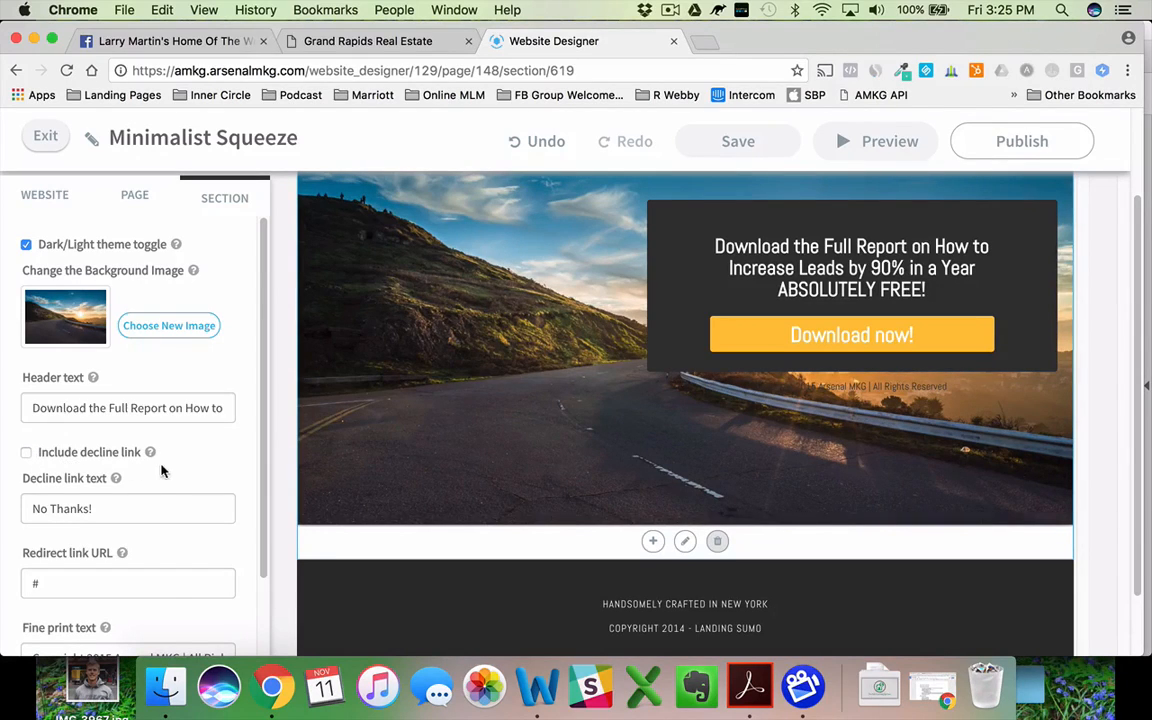
scroll(175, 472, "down", 5)
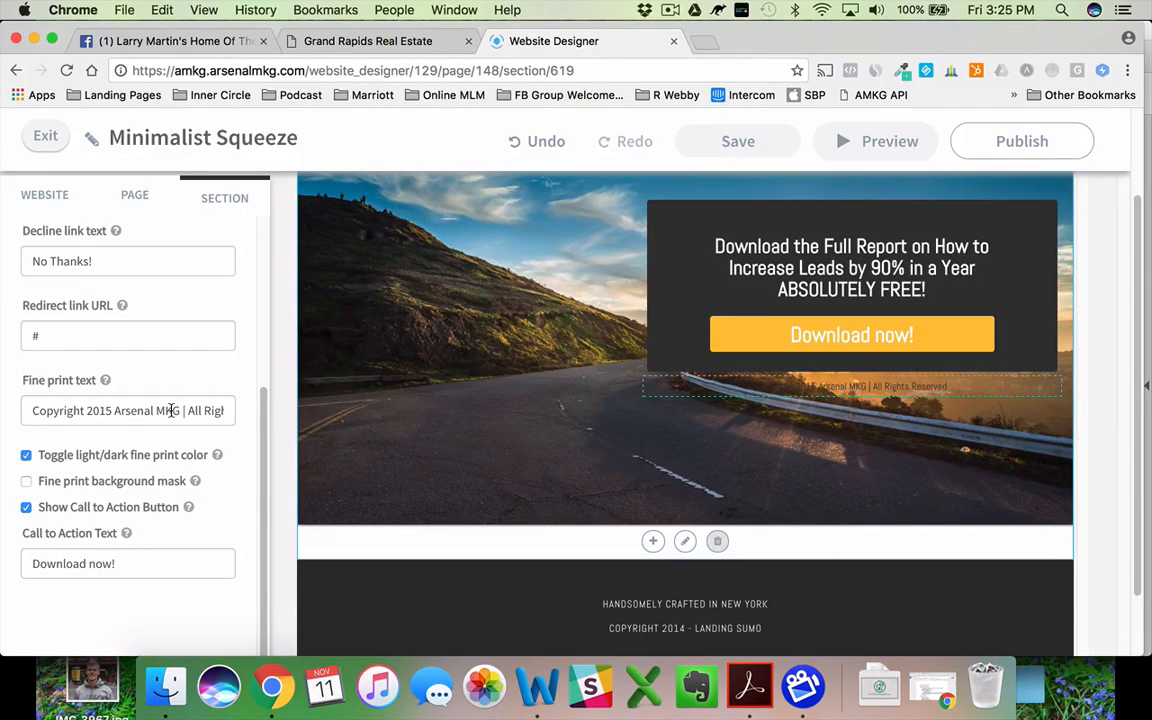
scroll(172, 410, "up", 5)
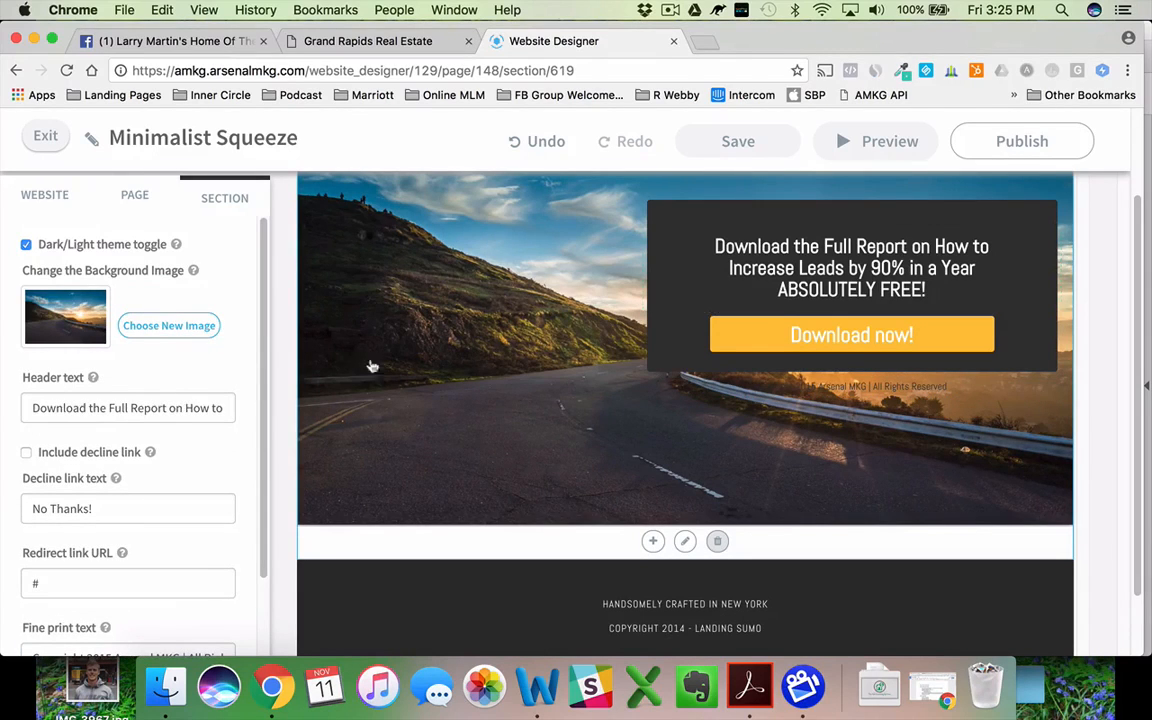
Start choosing a new background image for the section, browse the stock gallery, and show the account's own images
scroll(400, 362, "up", 5)
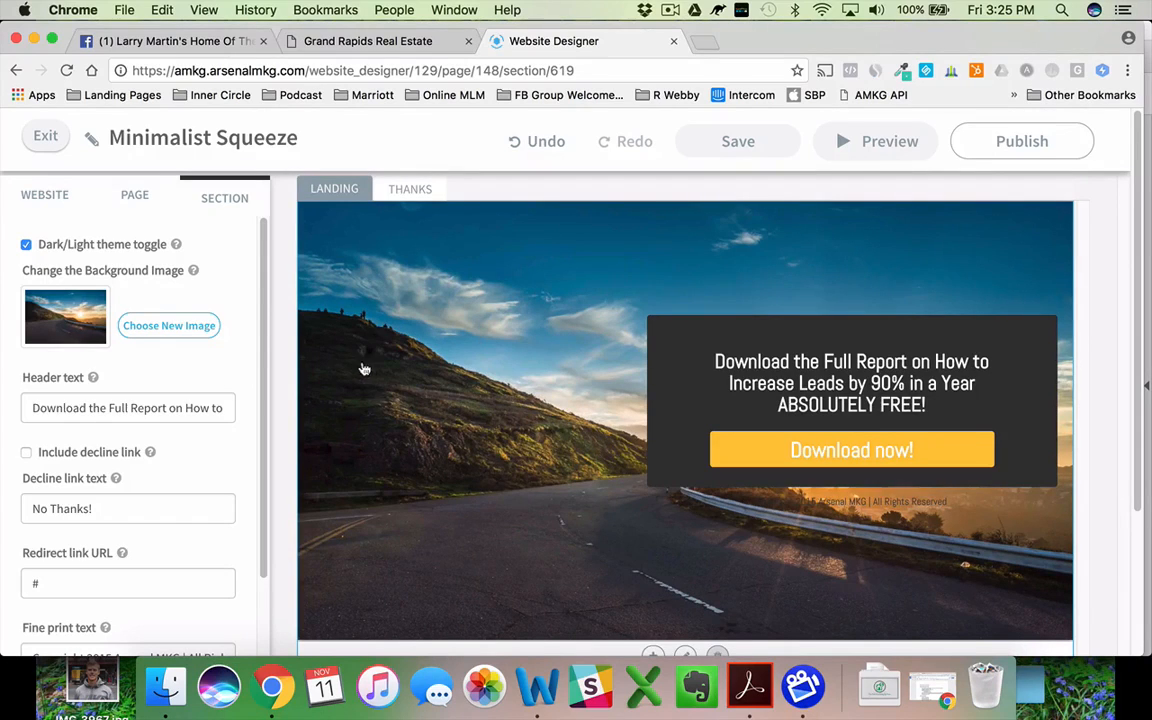
left_click(157, 328)
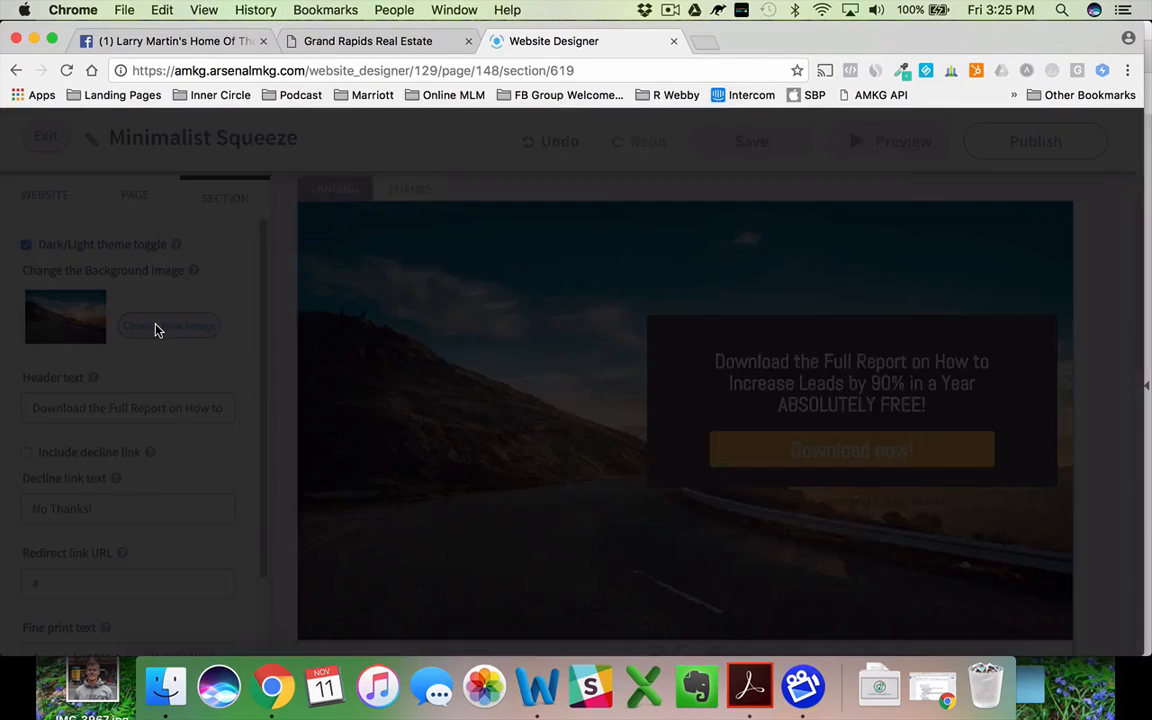
scroll(381, 456, "down", 10)
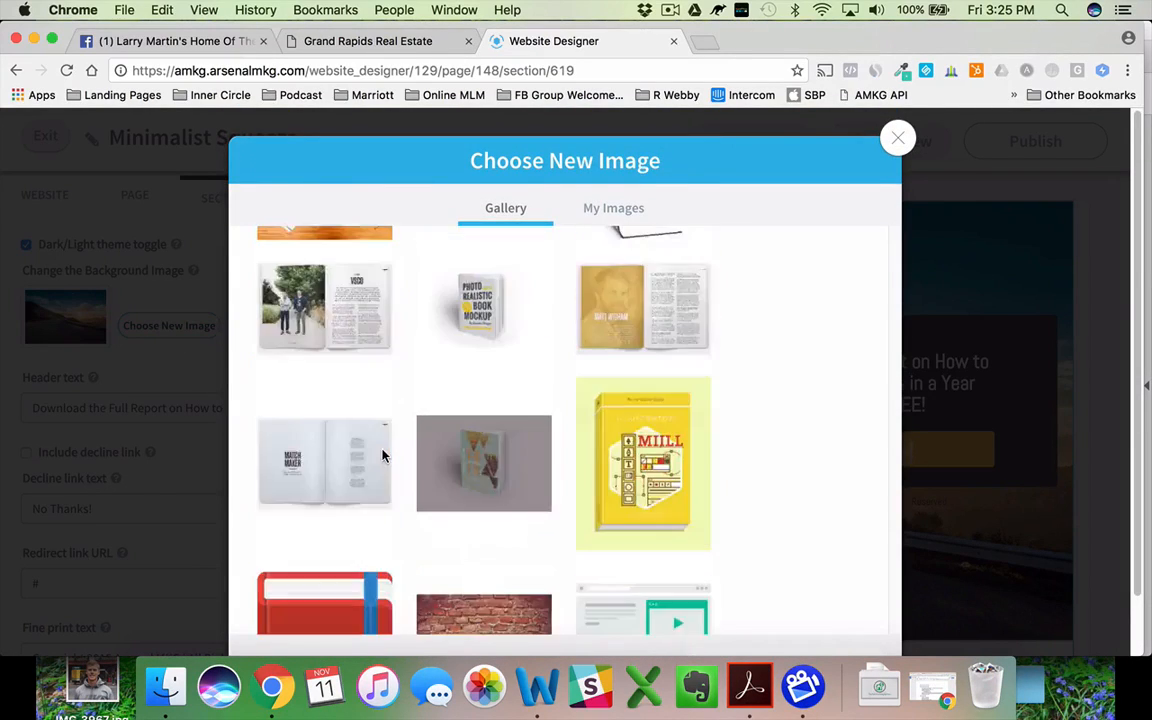
scroll(382, 456, "up", 15)
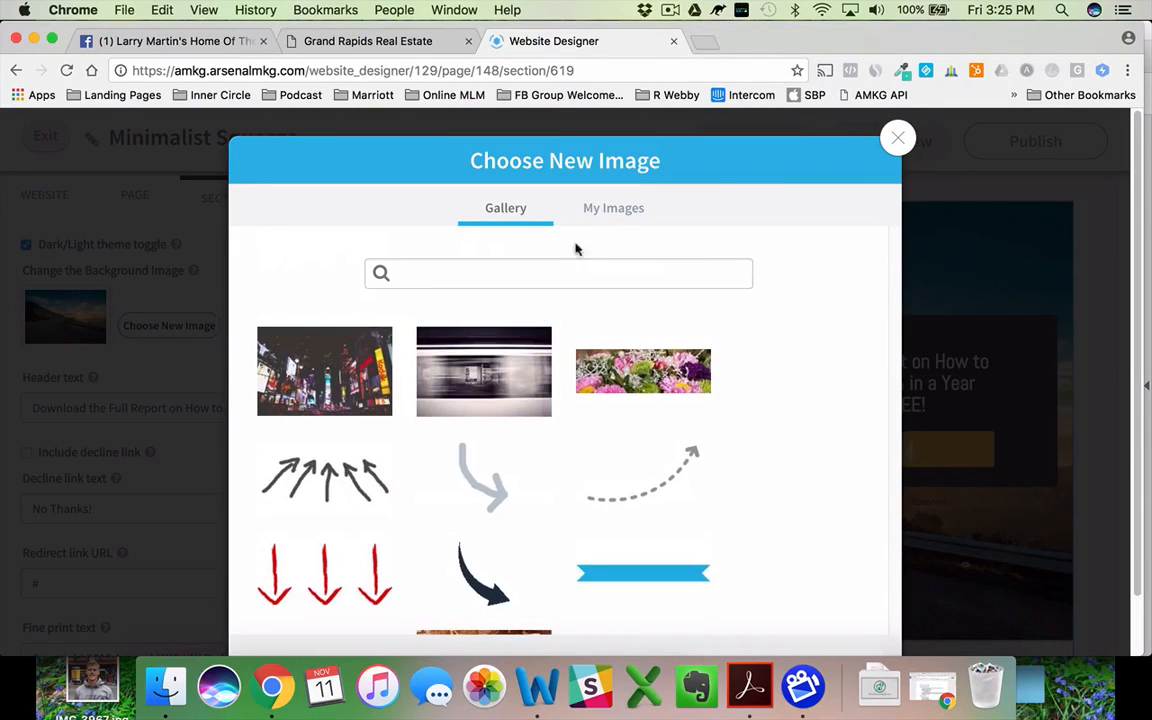
left_click(614, 210)
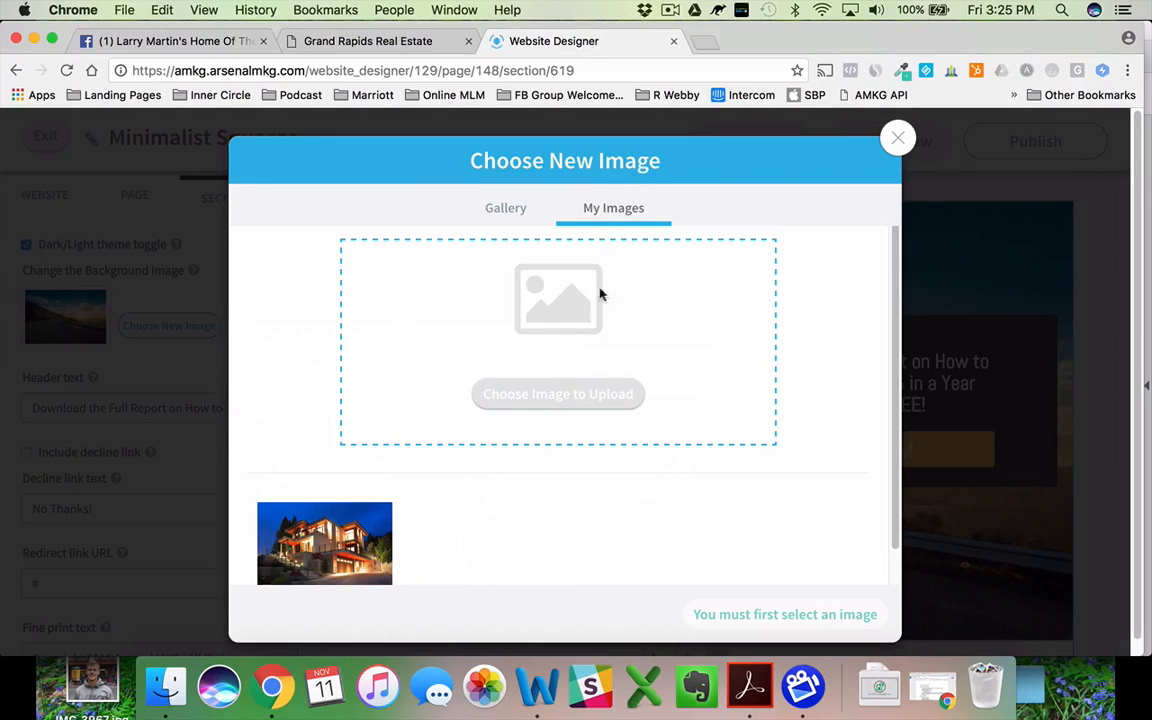
Upload the front-exterior house photo whose file name ends in 18_1.jpg from the Desktop's Home folder
left_click(524, 399)
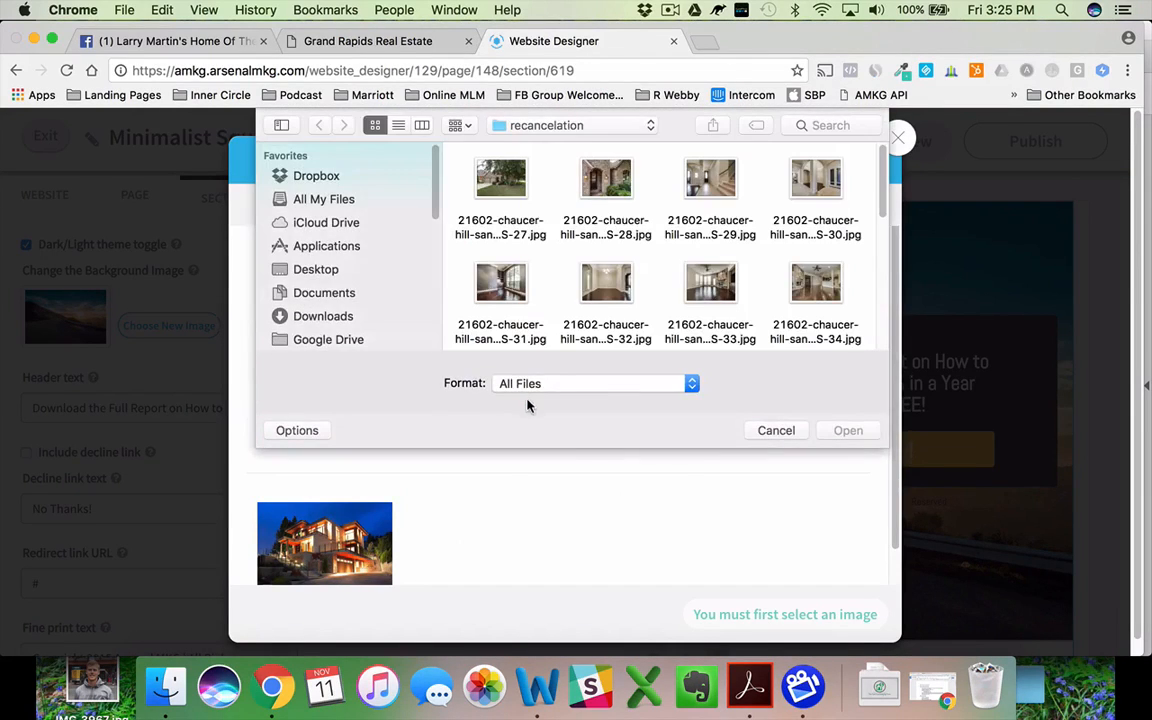
left_click(316, 270)
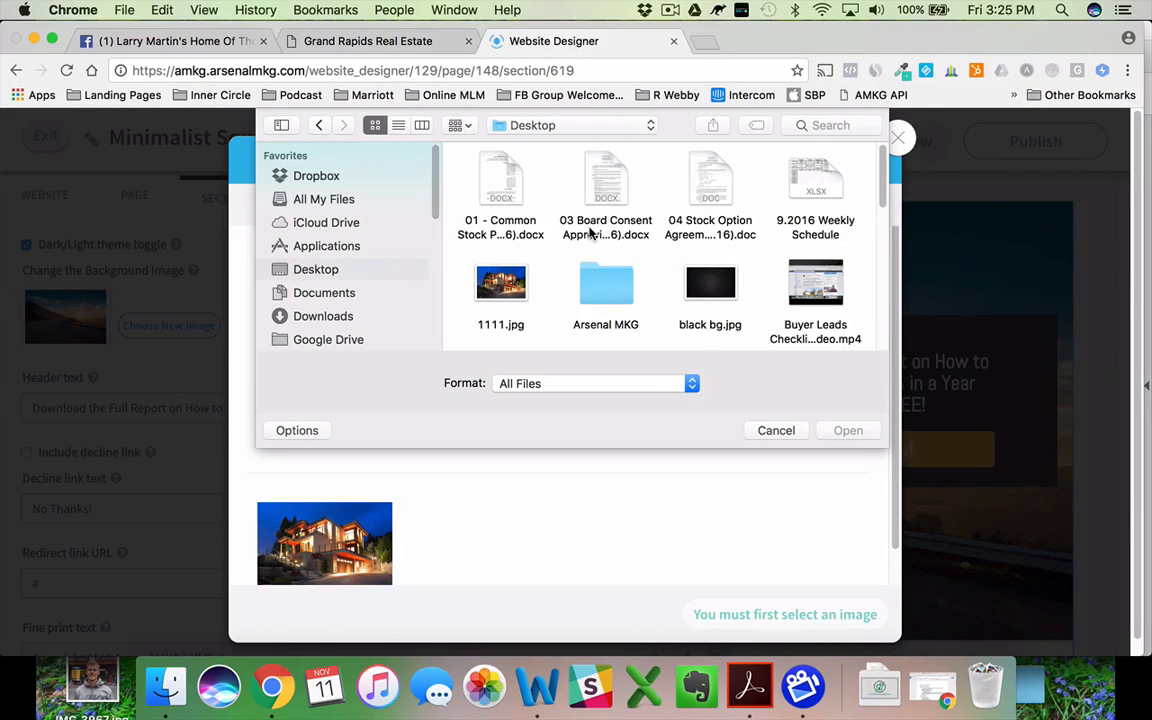
scroll(567, 260, "down", 4)
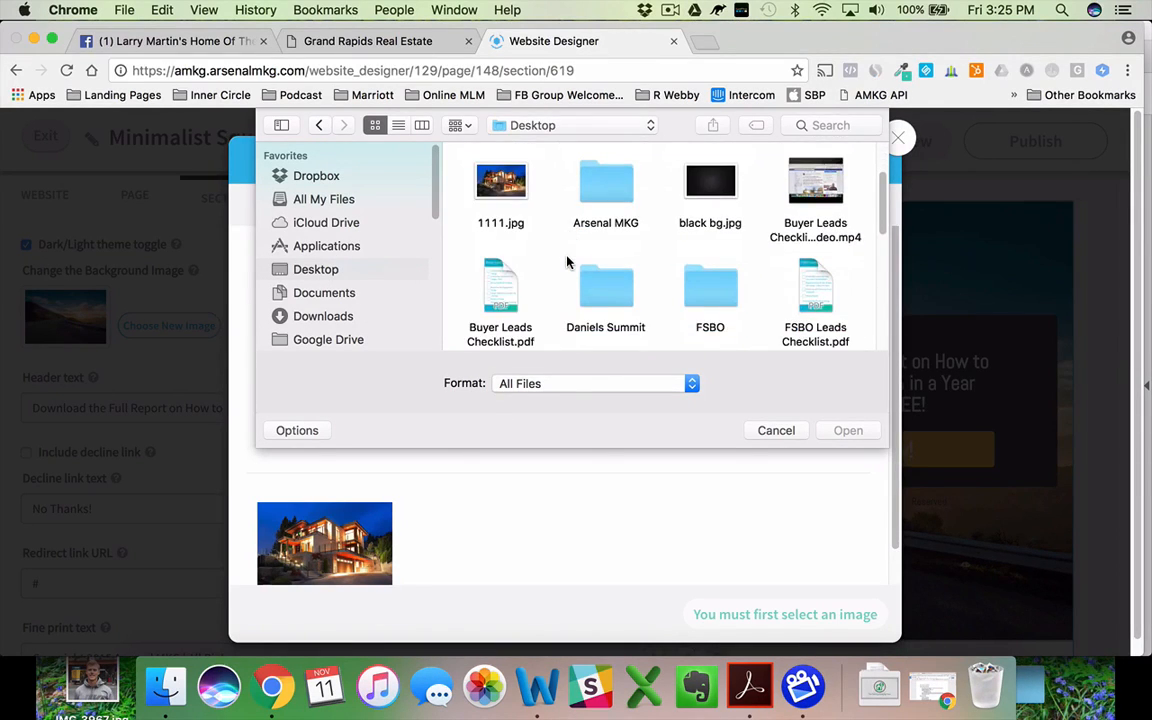
scroll(566, 263, "down", 4)
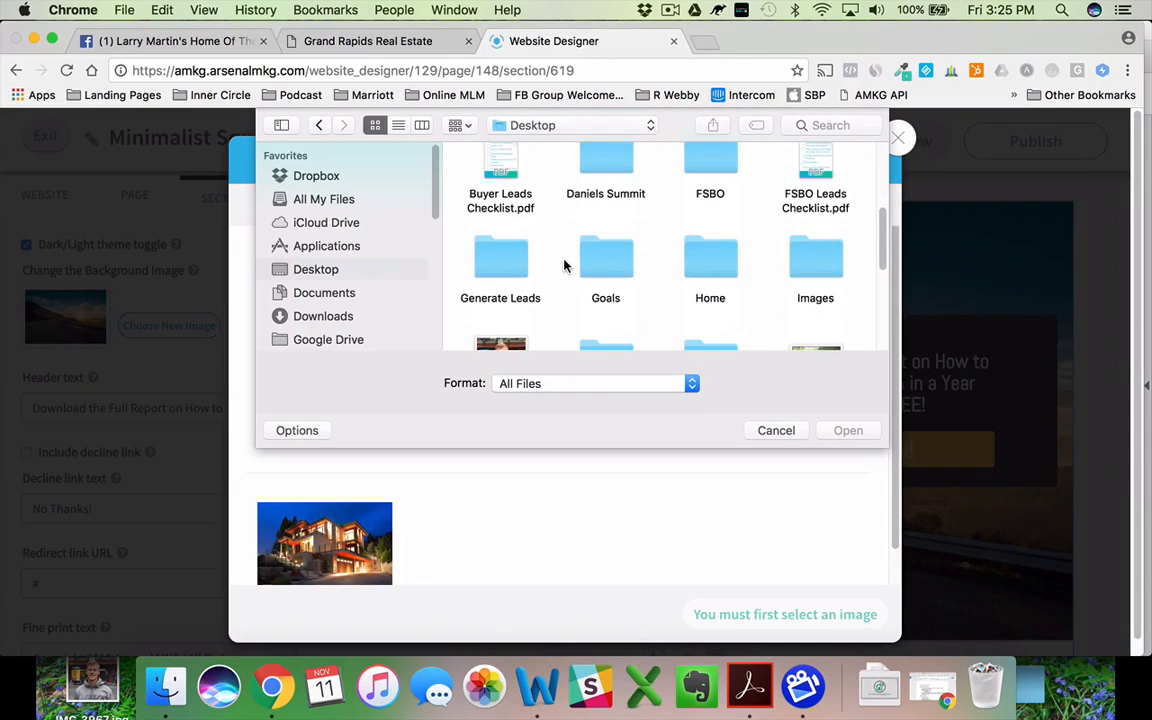
scroll(564, 265, "down", 2)
double_click(708, 245)
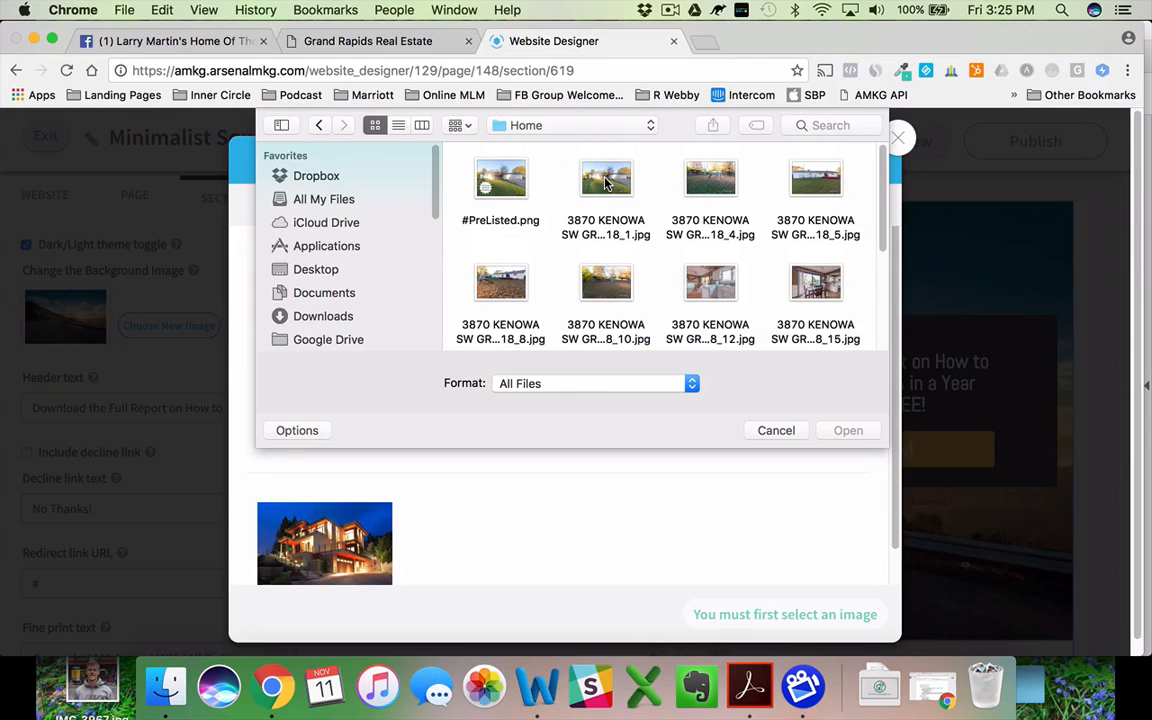
left_click(605, 181)
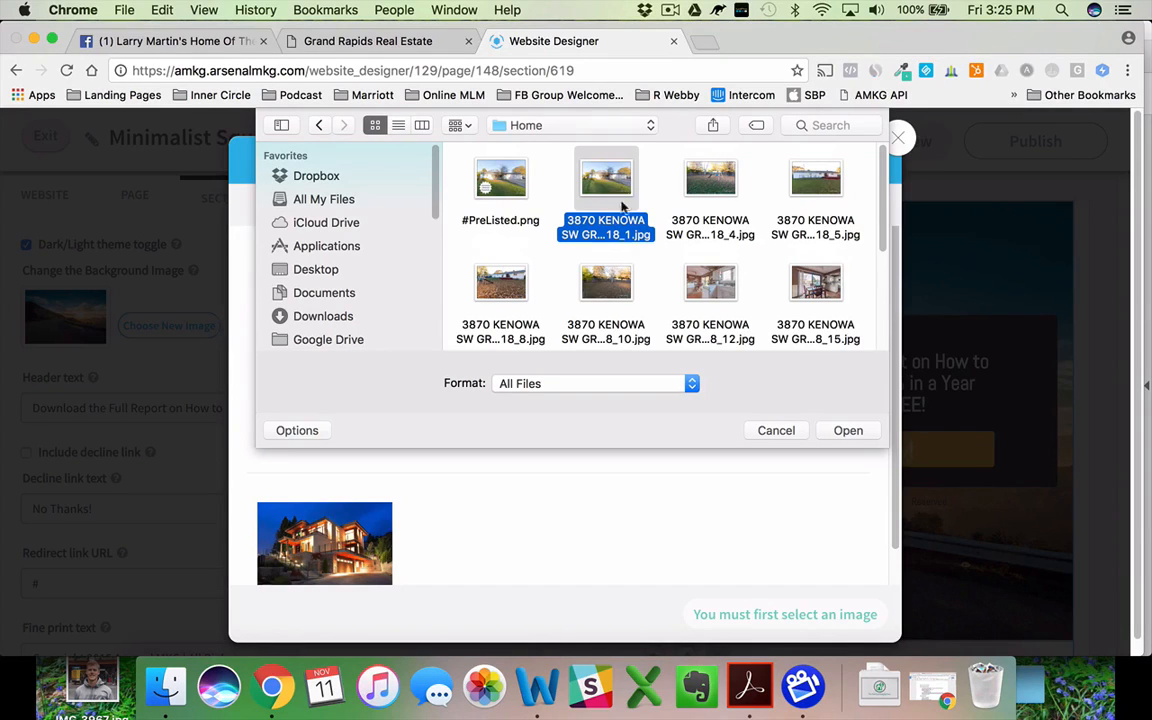
left_click(848, 431)
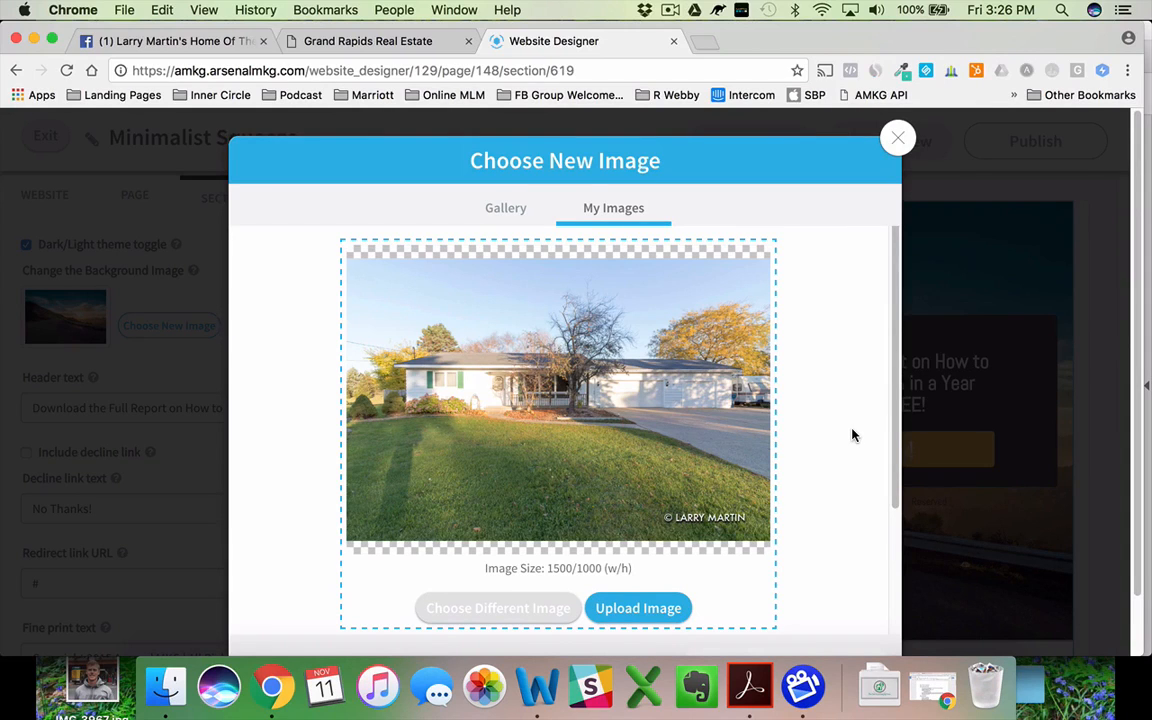
left_click(658, 609)
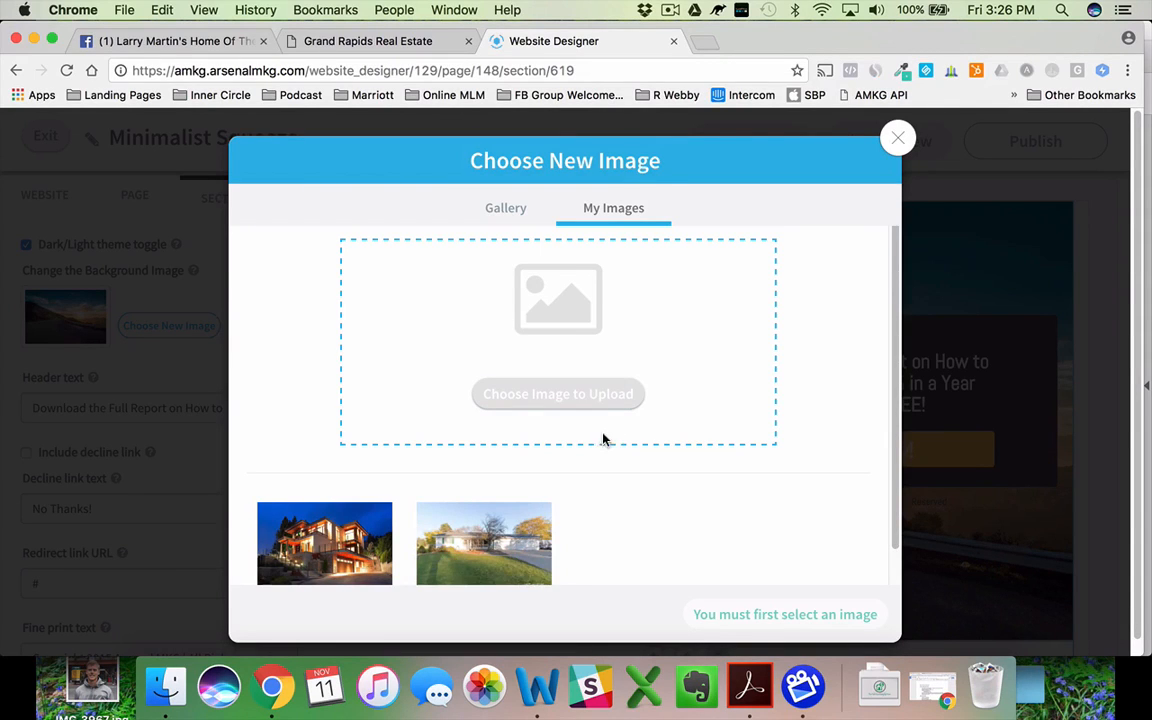
Set the uploaded photo of the white single-story house as the section's background image, without cropping it
scroll(600, 445, "down", 1)
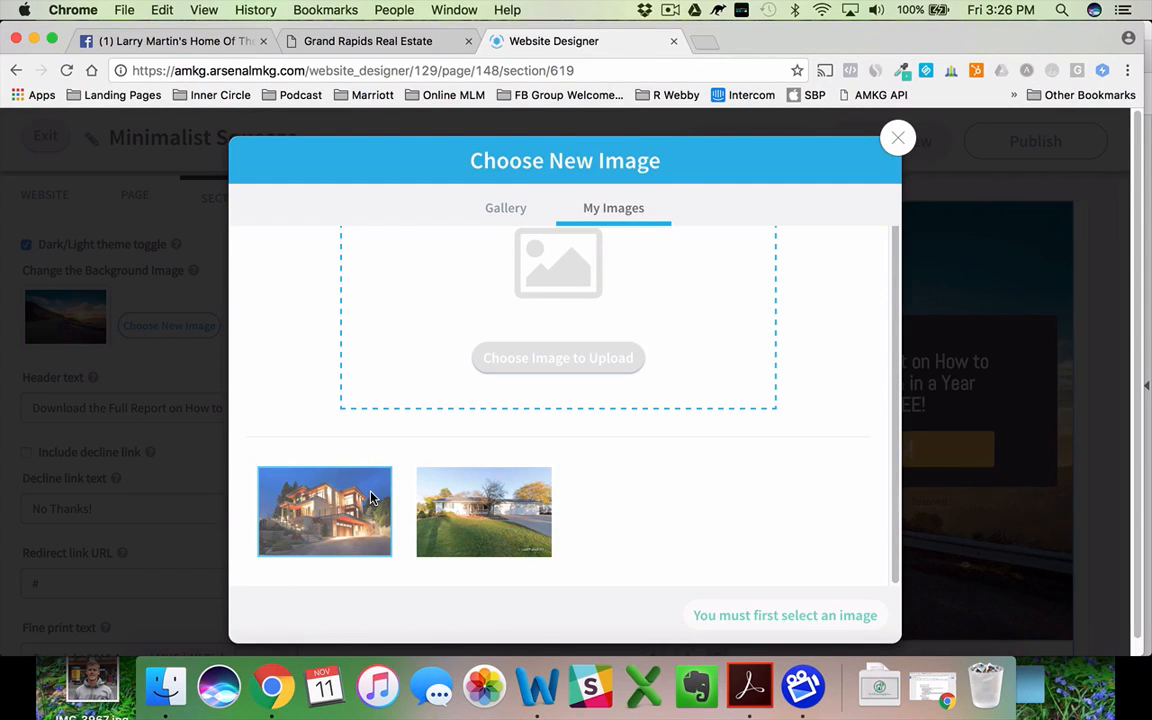
left_click(482, 508)
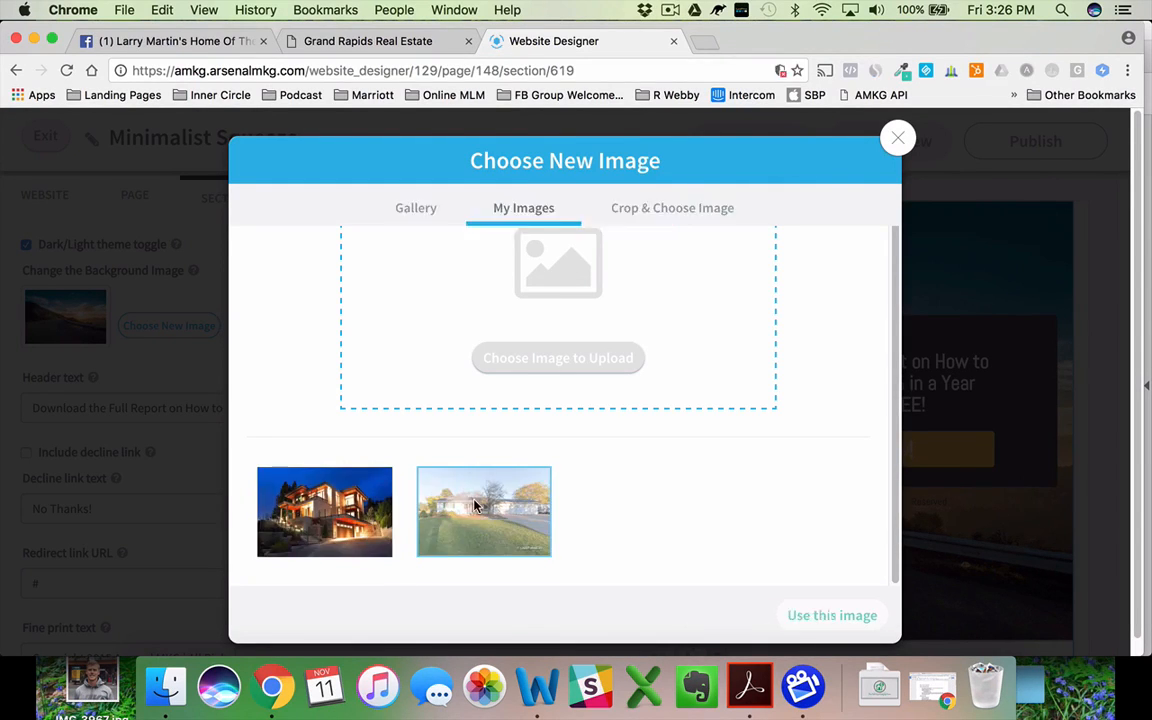
scroll(837, 500, "down", 2)
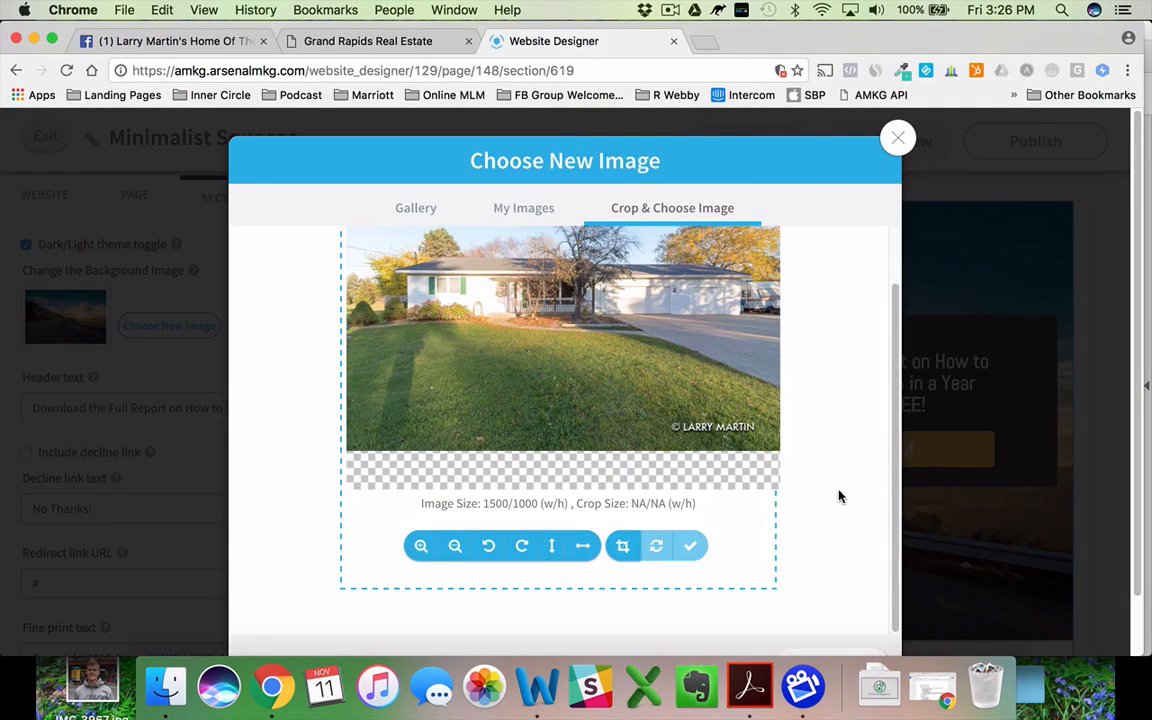
scroll(816, 485, "up", 1)
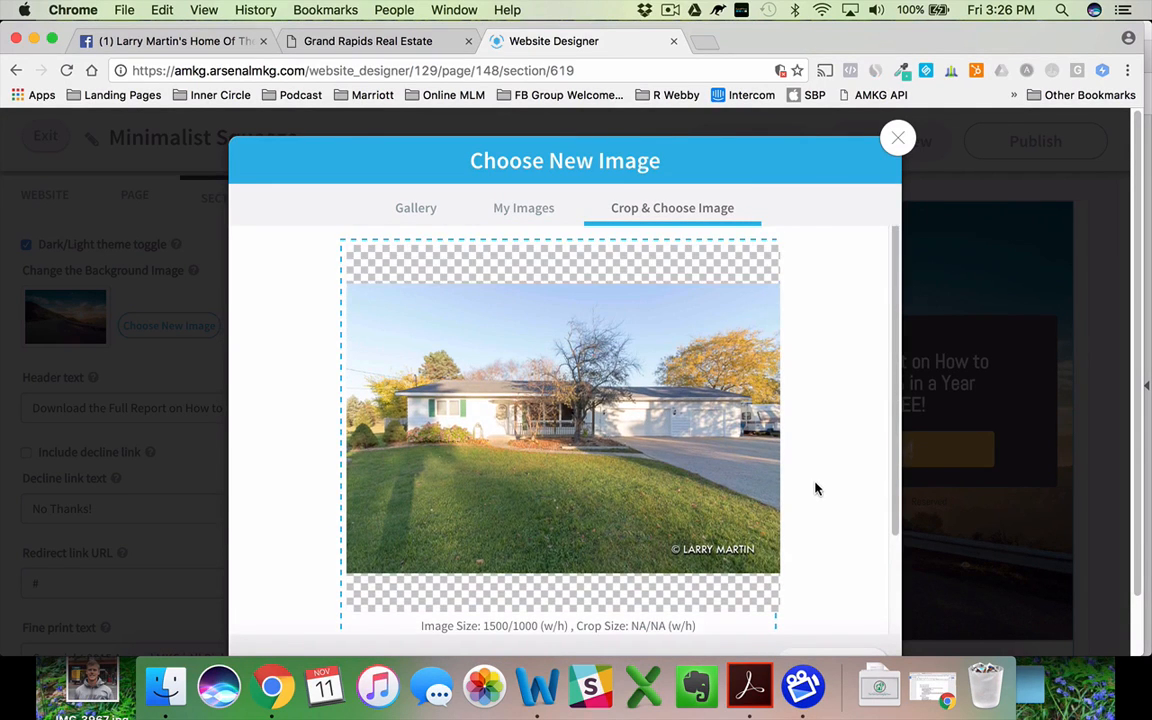
scroll(813, 485, "down", 2)
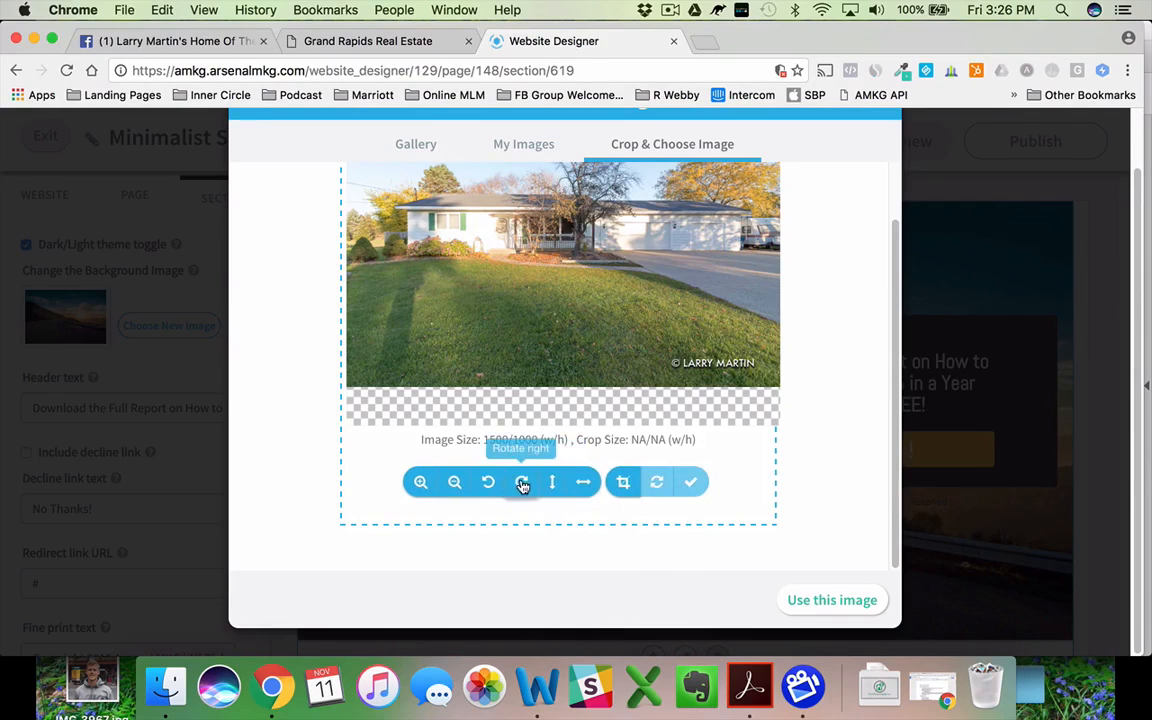
left_click(831, 601)
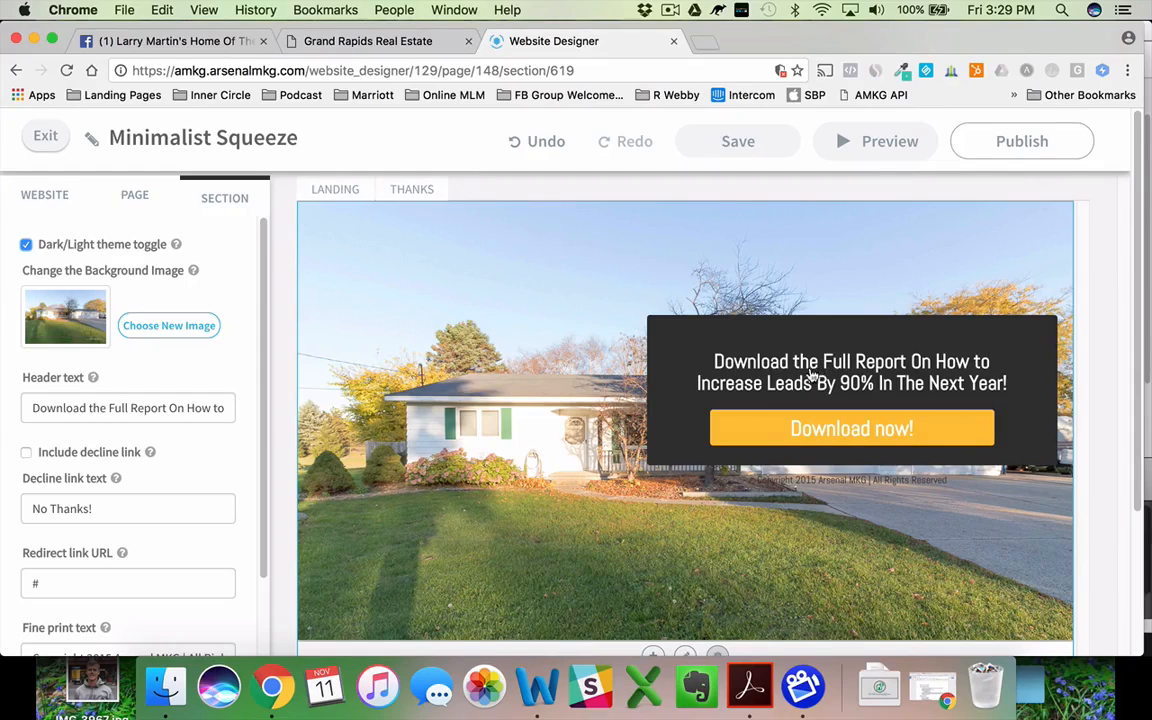
Check the Grand Rapids example's headline, and set the section's header text to "Get Instant Access to The Price & Pictures of this Property!"
left_click(352, 42)
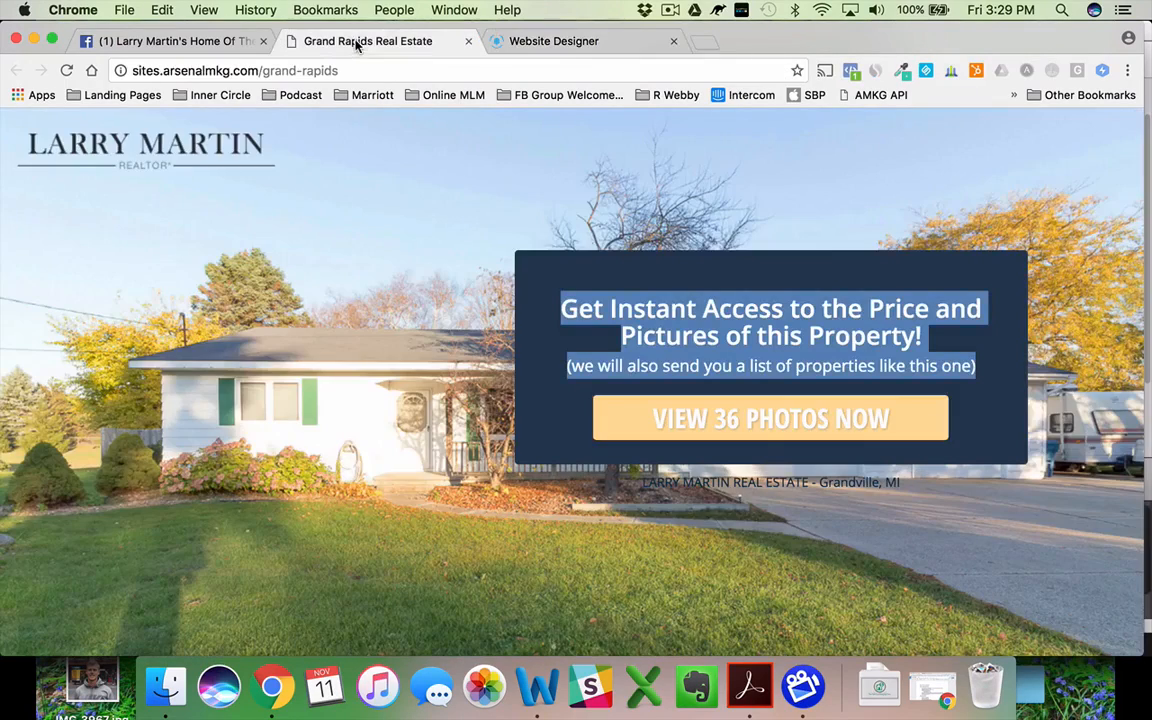
left_click(572, 335)
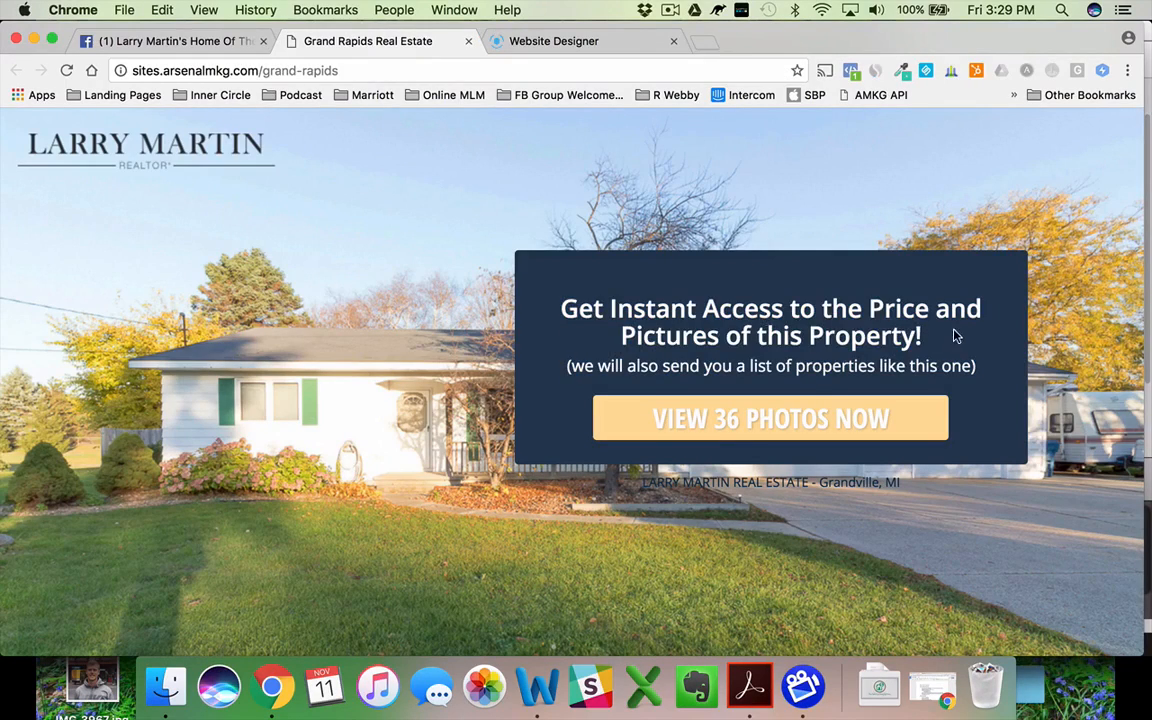
left_click(557, 41)
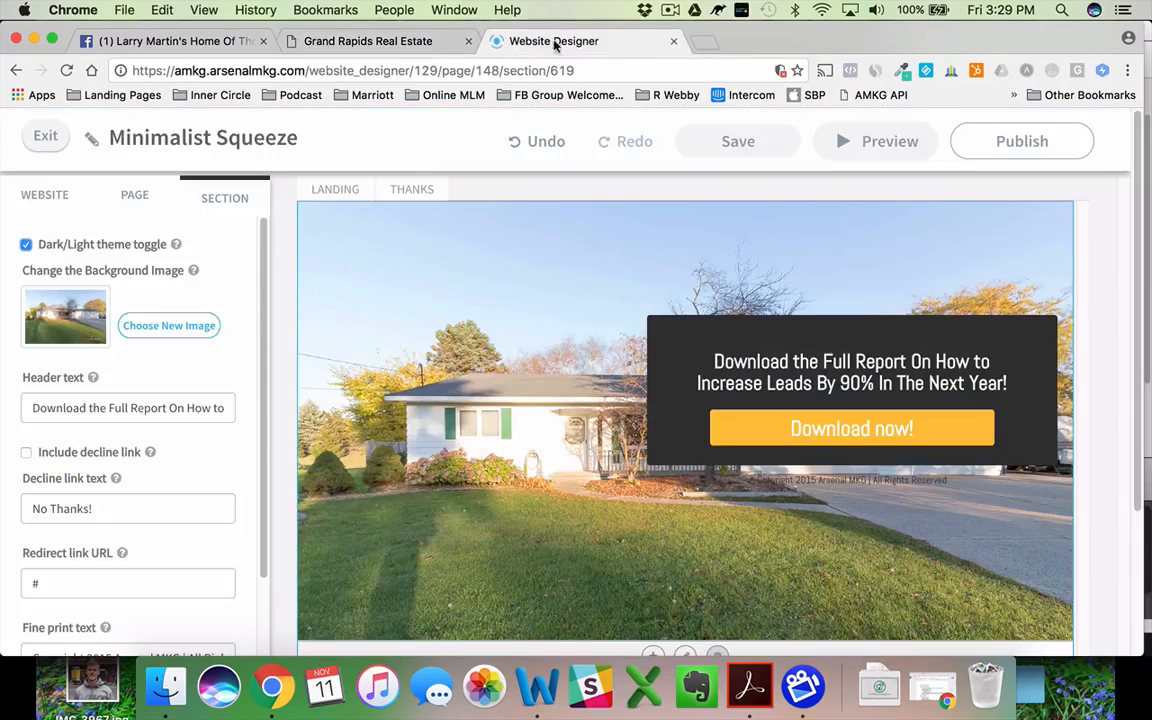
left_click(183, 407)
key("super+a")
type("Get Instant ")
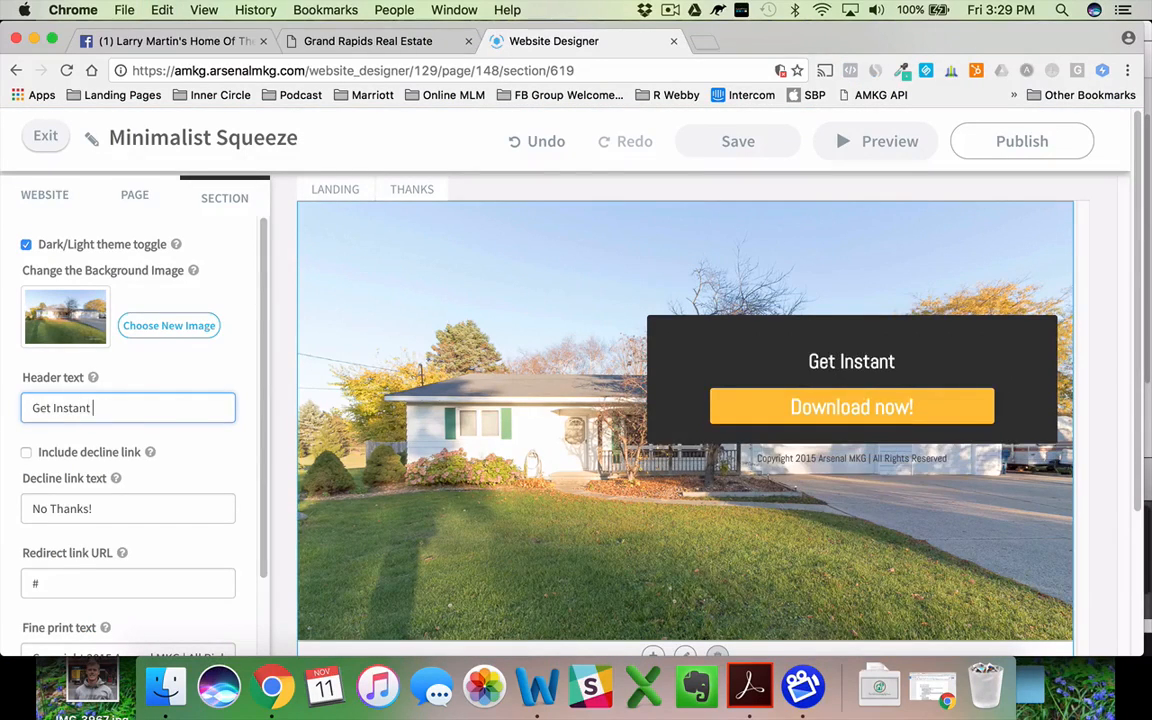
type("Access to ")
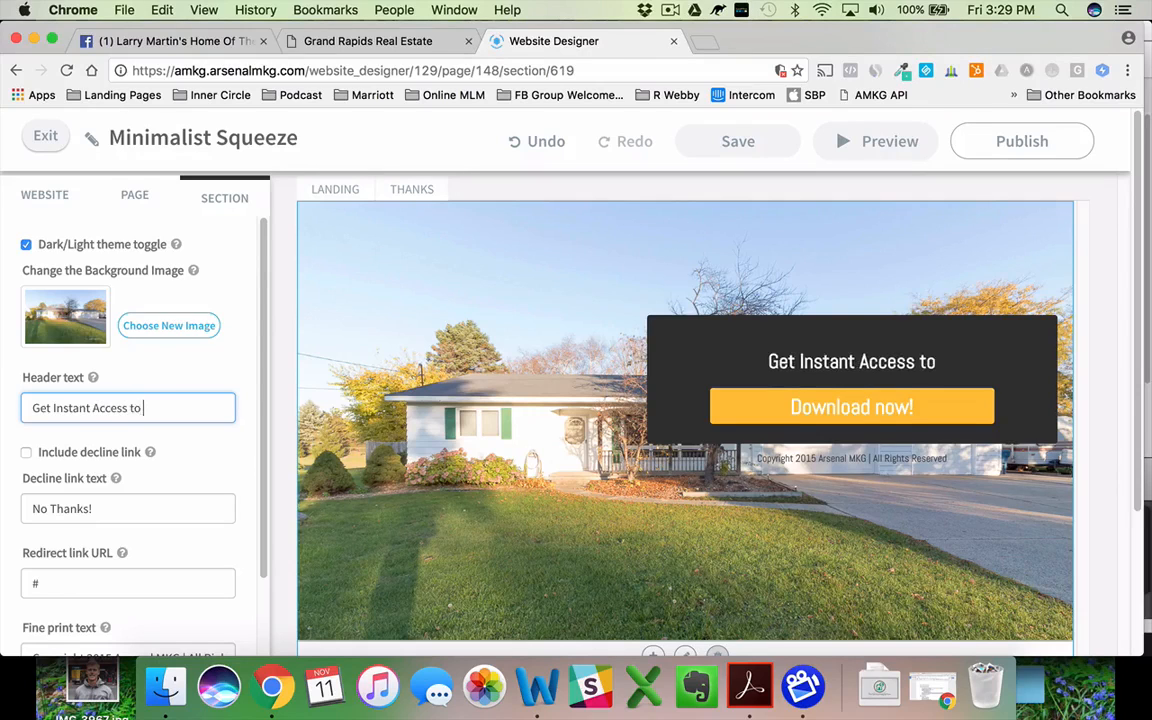
type("The Price")
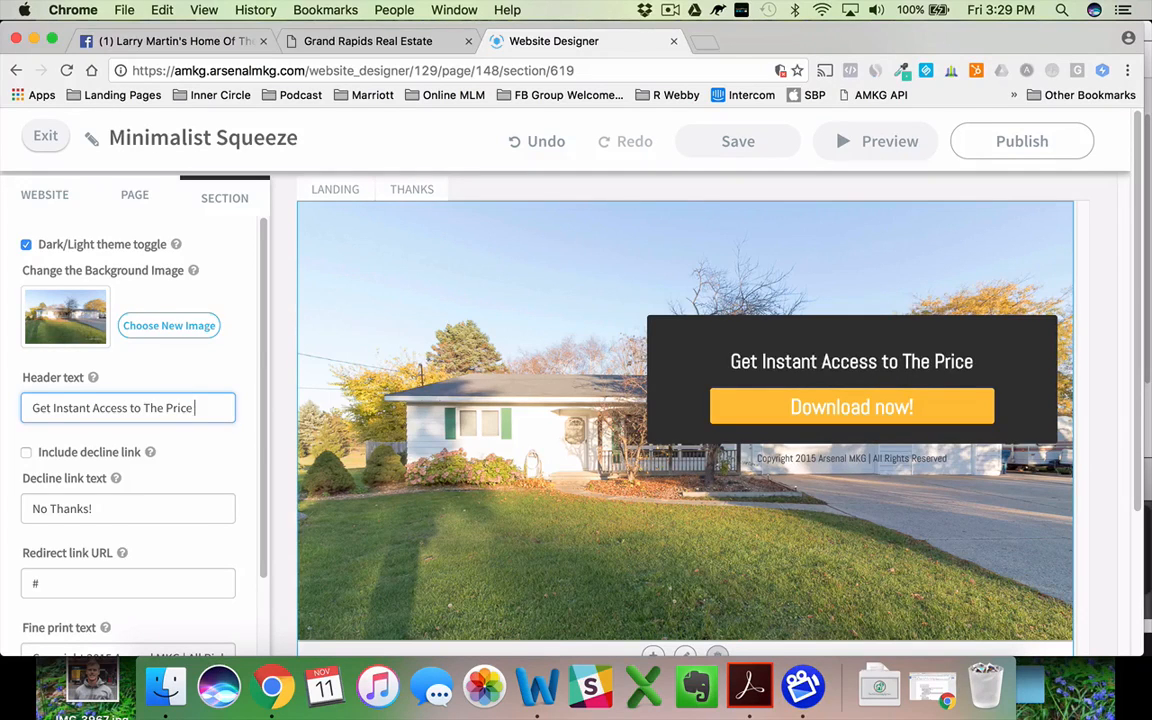
type(" & Picture")
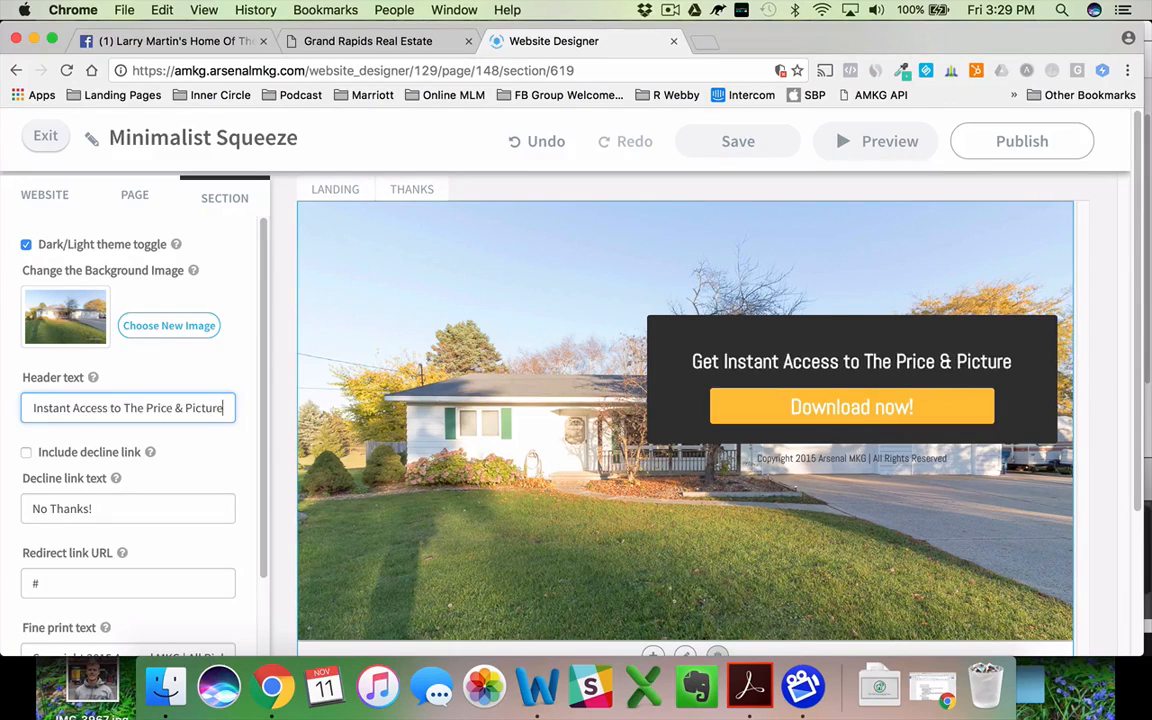
type("s of this P")
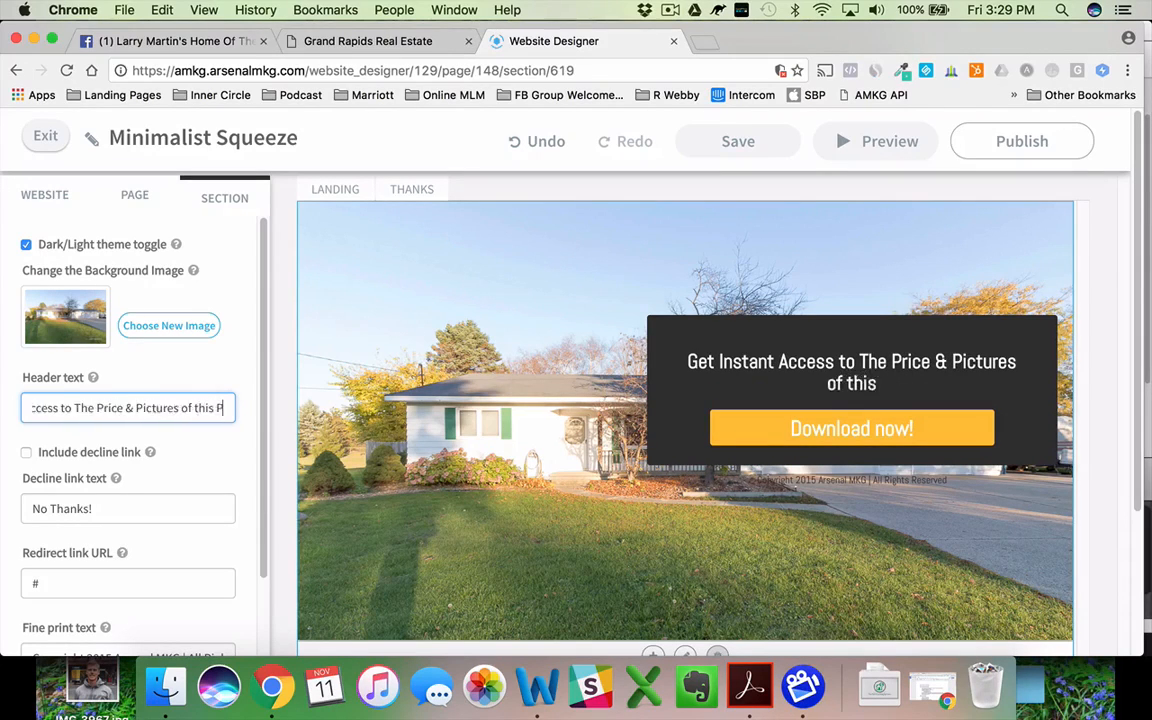
type("roperty!")
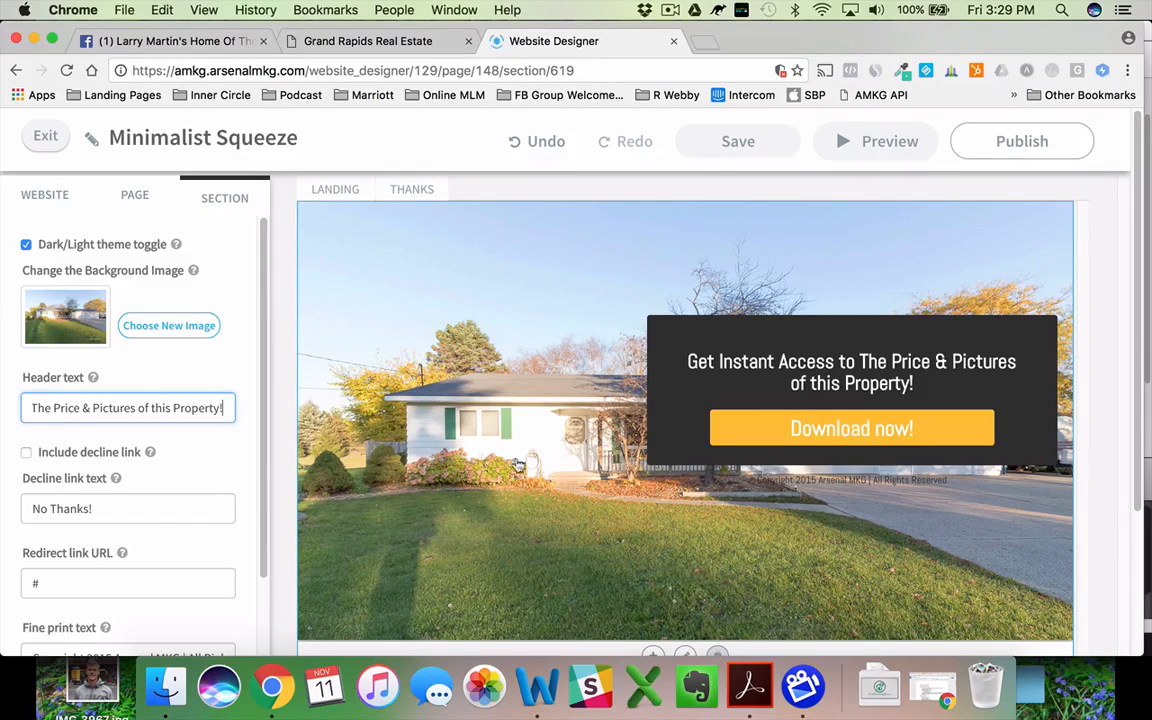
Set the section's call to action text to "View 36 Photos Now", following the wording of the Grand Rapids example page
scroll(186, 427, "down", 3)
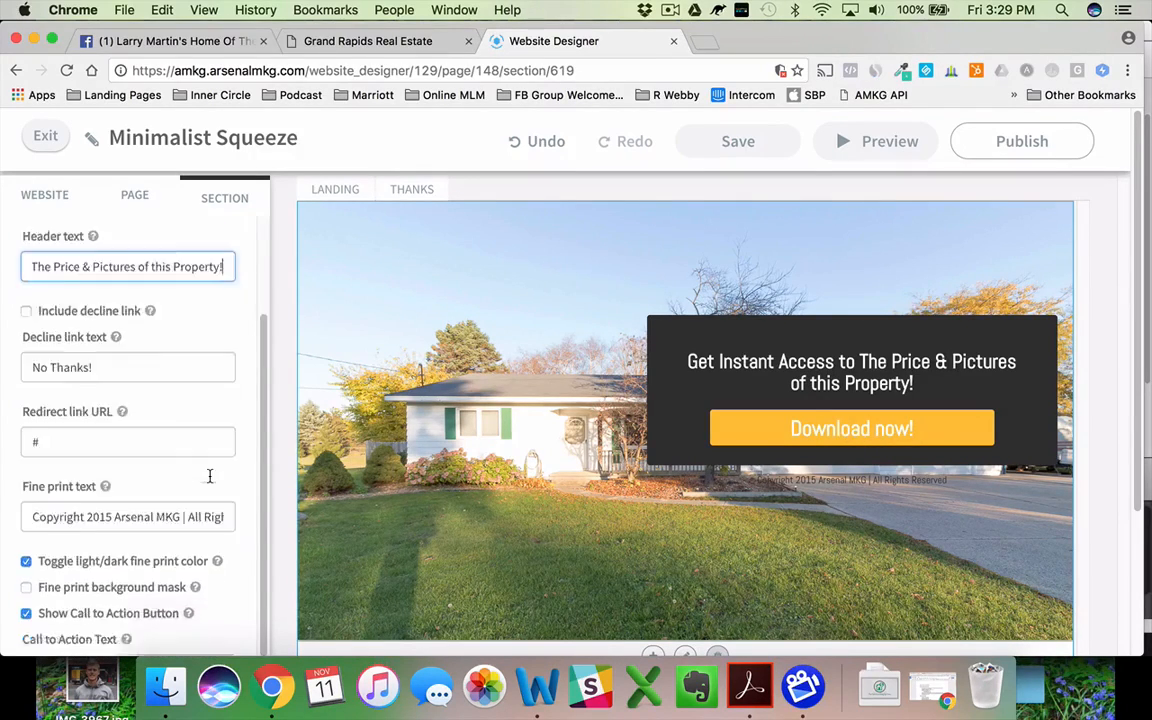
scroll(210, 476, "down", 2)
left_click(147, 561)
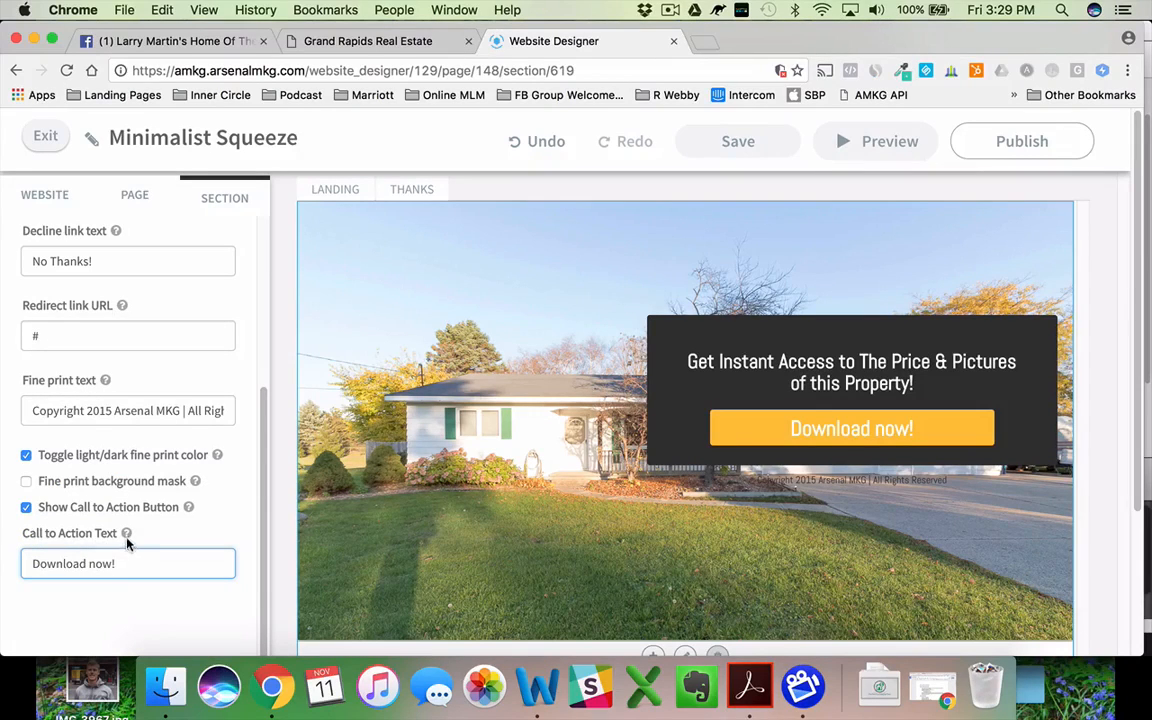
mouse_move(127, 536)
triple_click(134, 561)
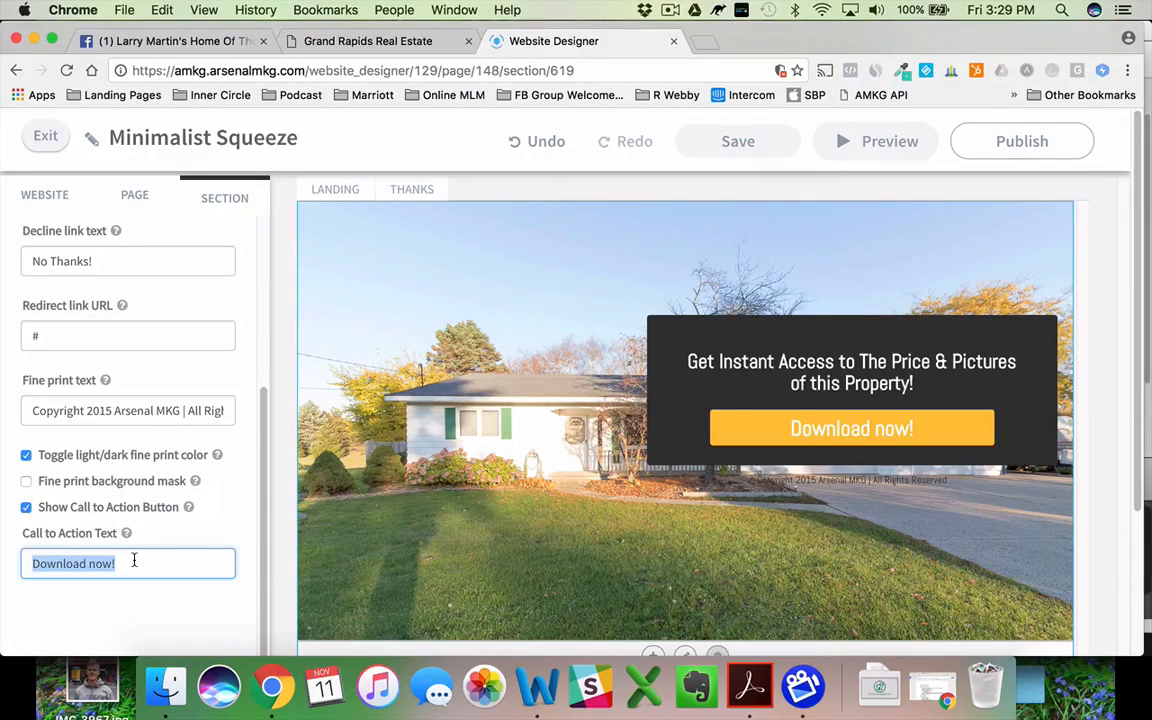
left_click(335, 40)
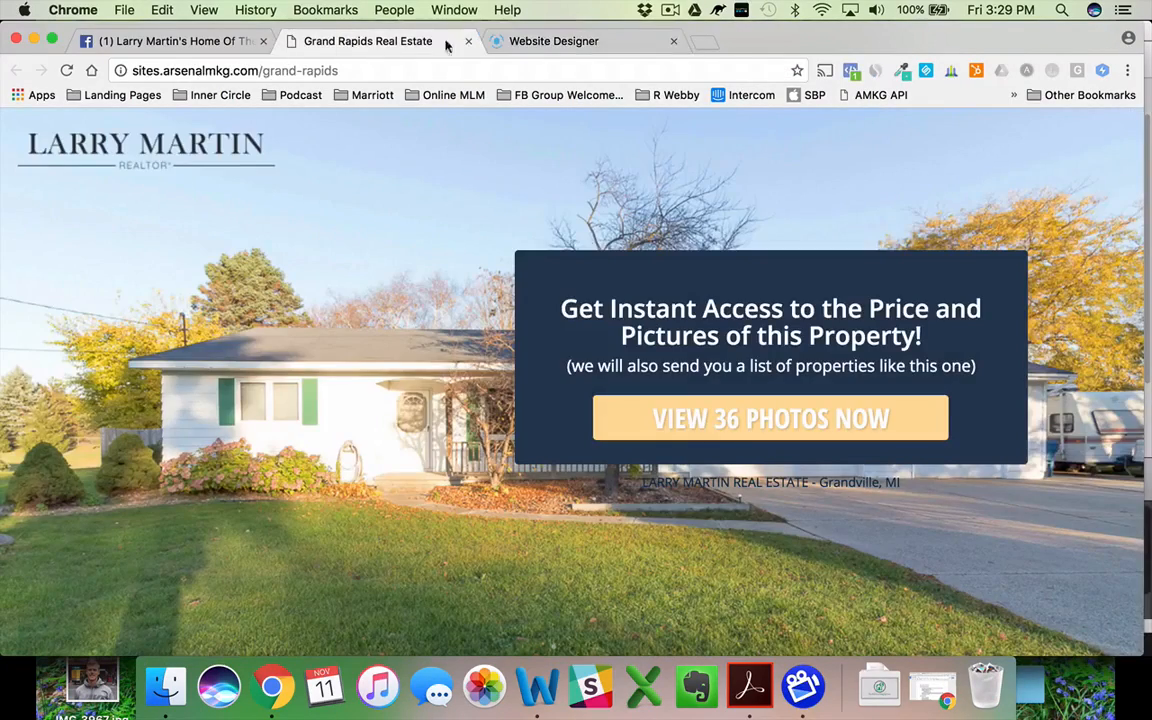
left_click(548, 41)
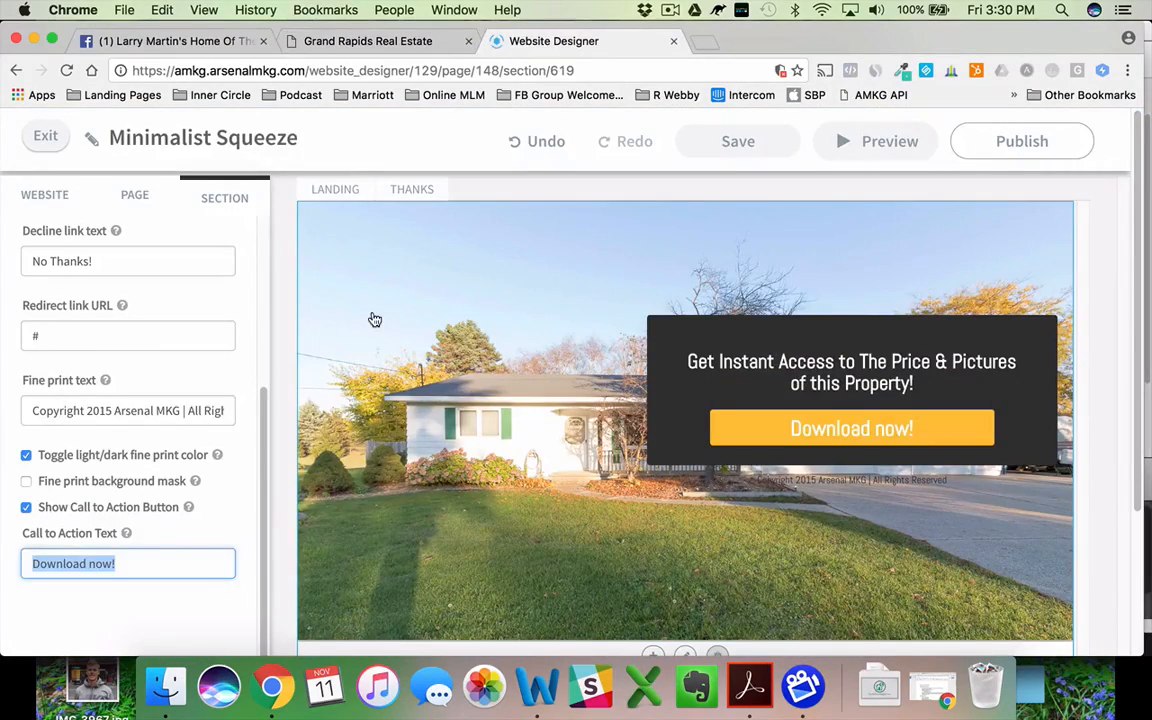
type("View 3")
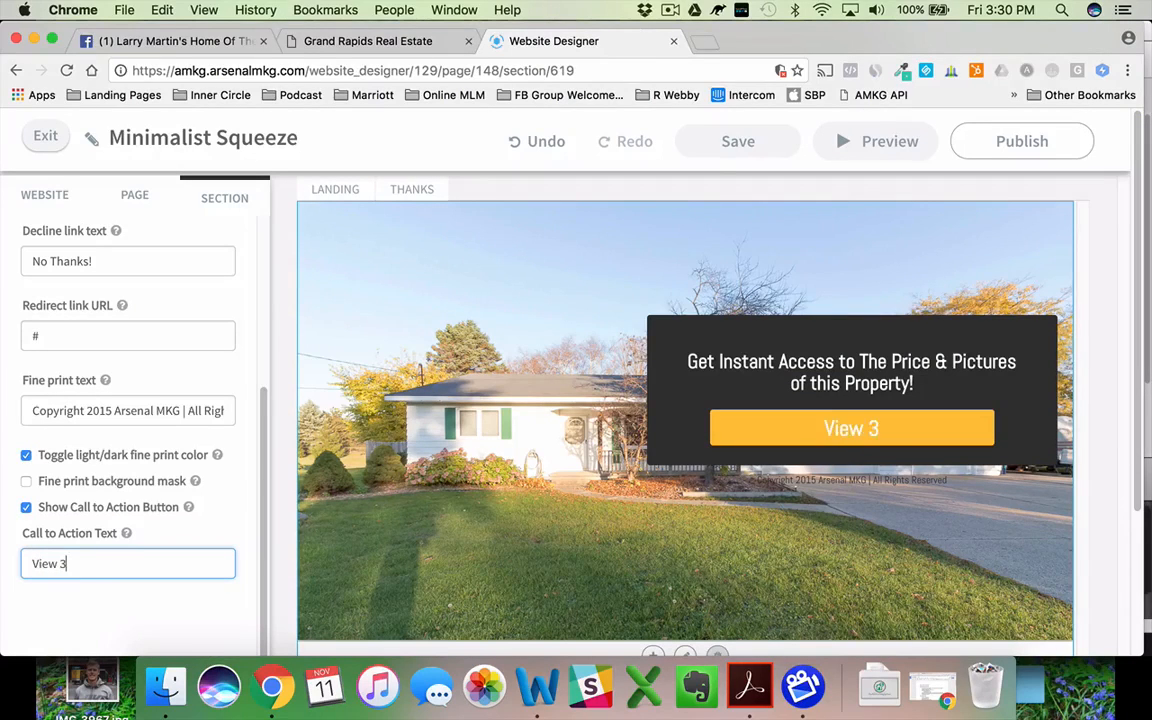
type("6 Photos Now")
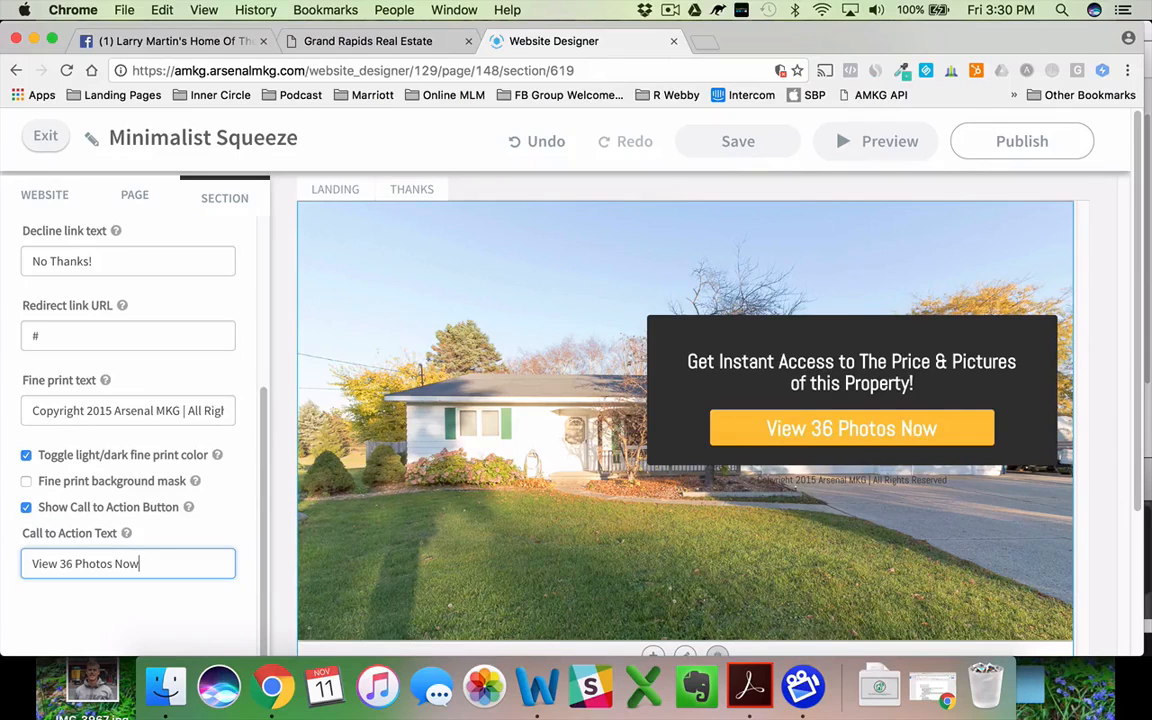
Replace the main section's fine print text with the placeholder "Your Name - Your City, State"
left_click(30, 410)
triple_click(29, 410)
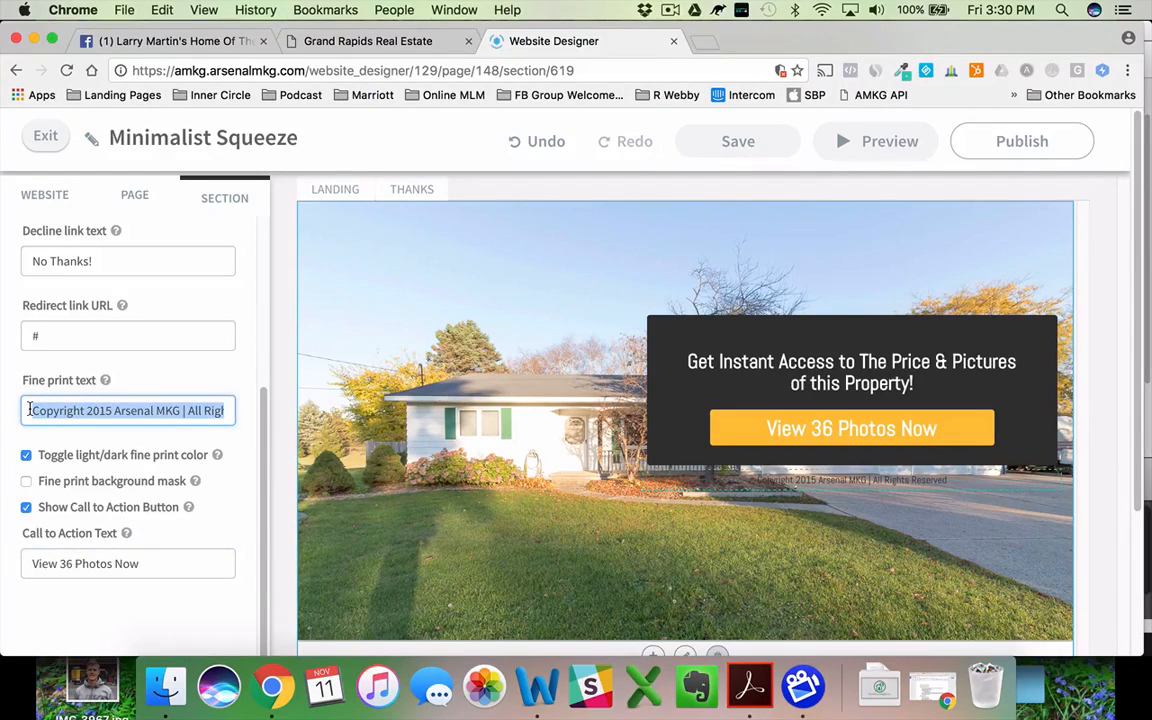
type("Your Name")
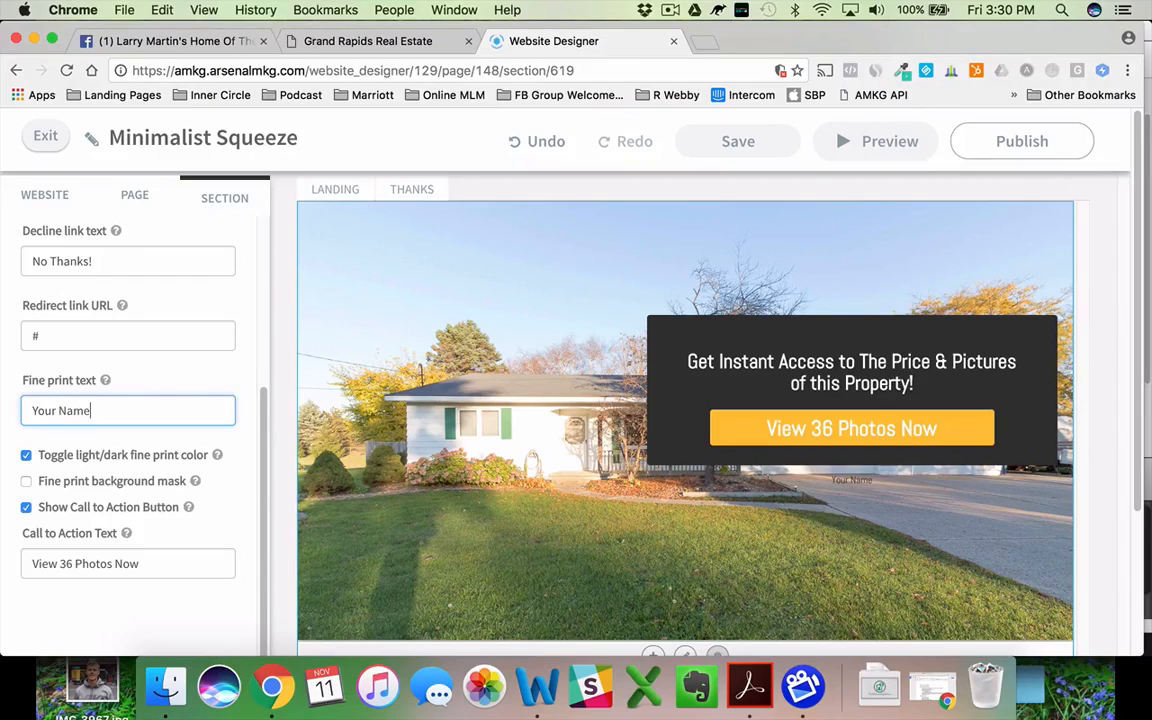
type(" - Your City, State")
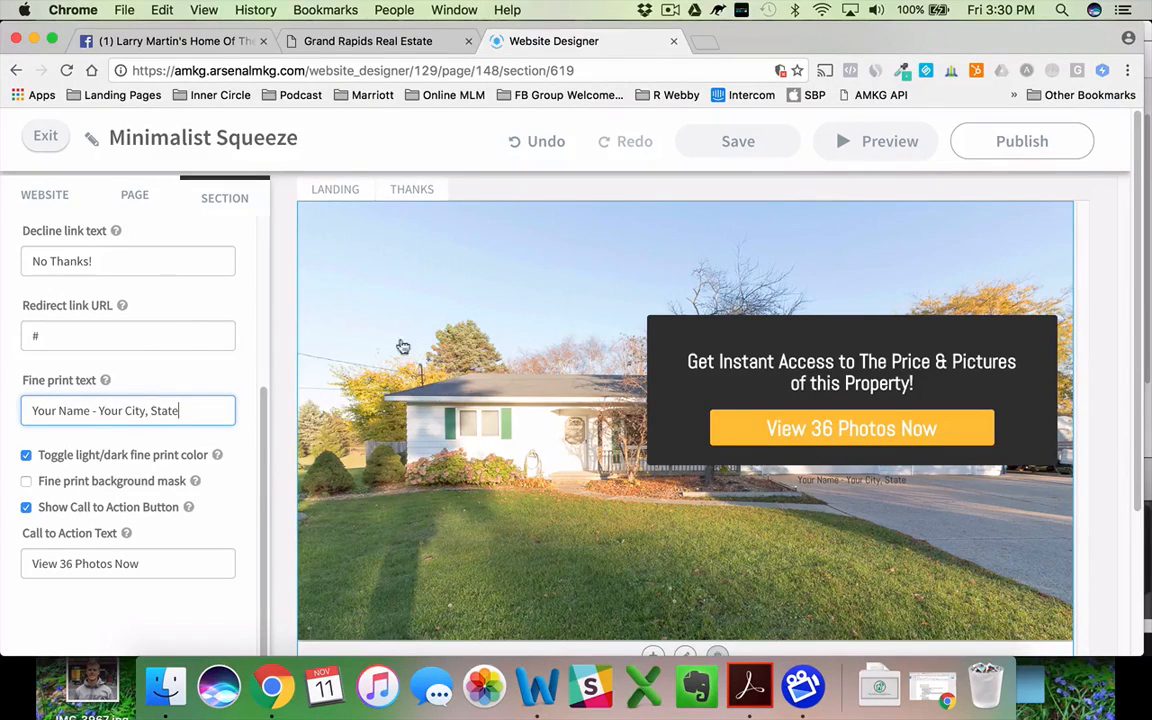
In the landing page's footer section, set text two to "Copyright 2016 - Your Name" and text one to "Grandville, Mi"
scroll(415, 345, "down", 3)
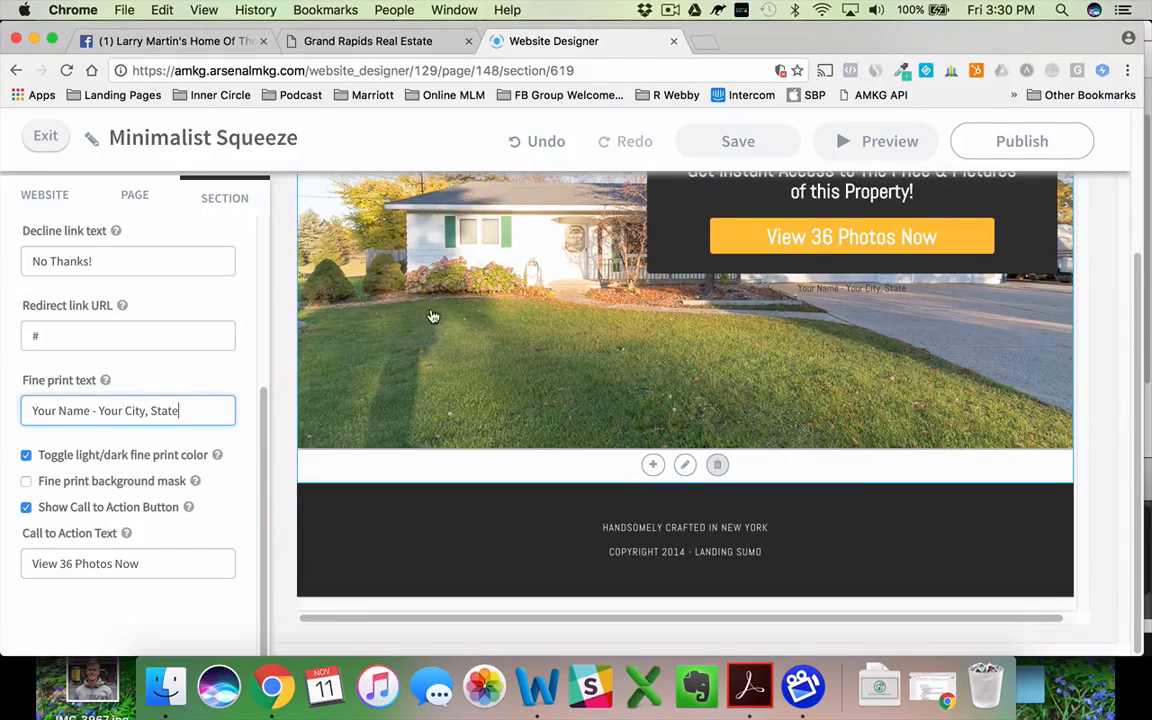
left_click(535, 539)
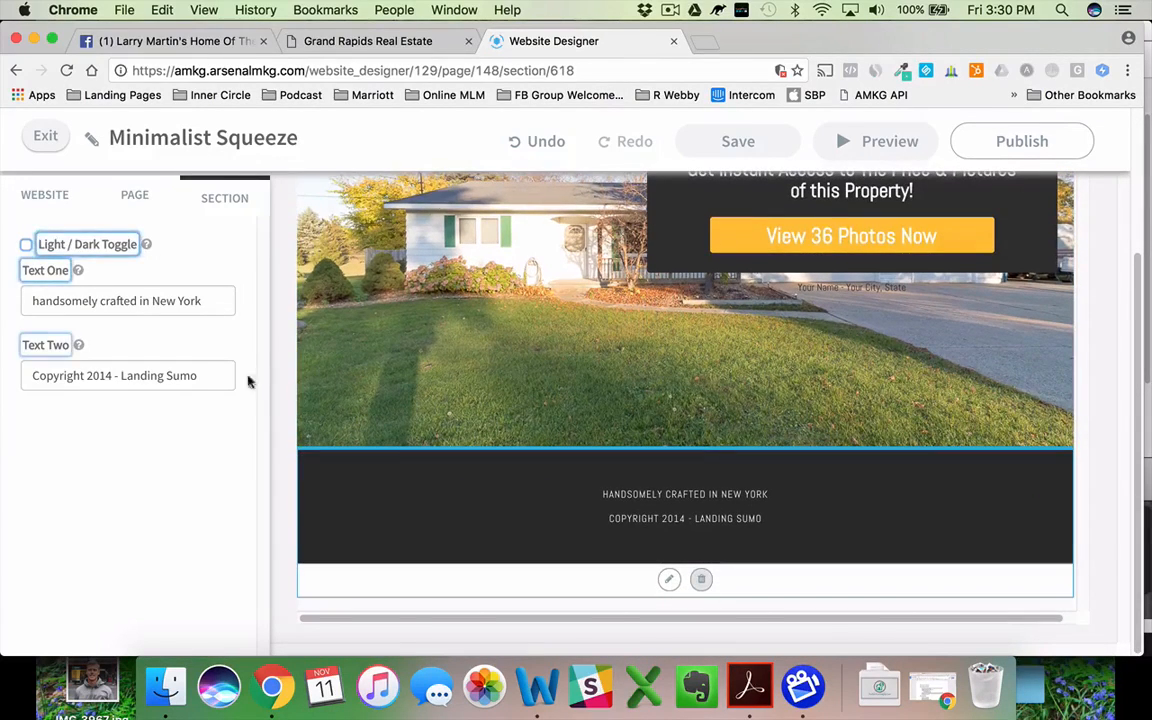
left_click_drag(211, 375, 108, 375)
type("6 ")
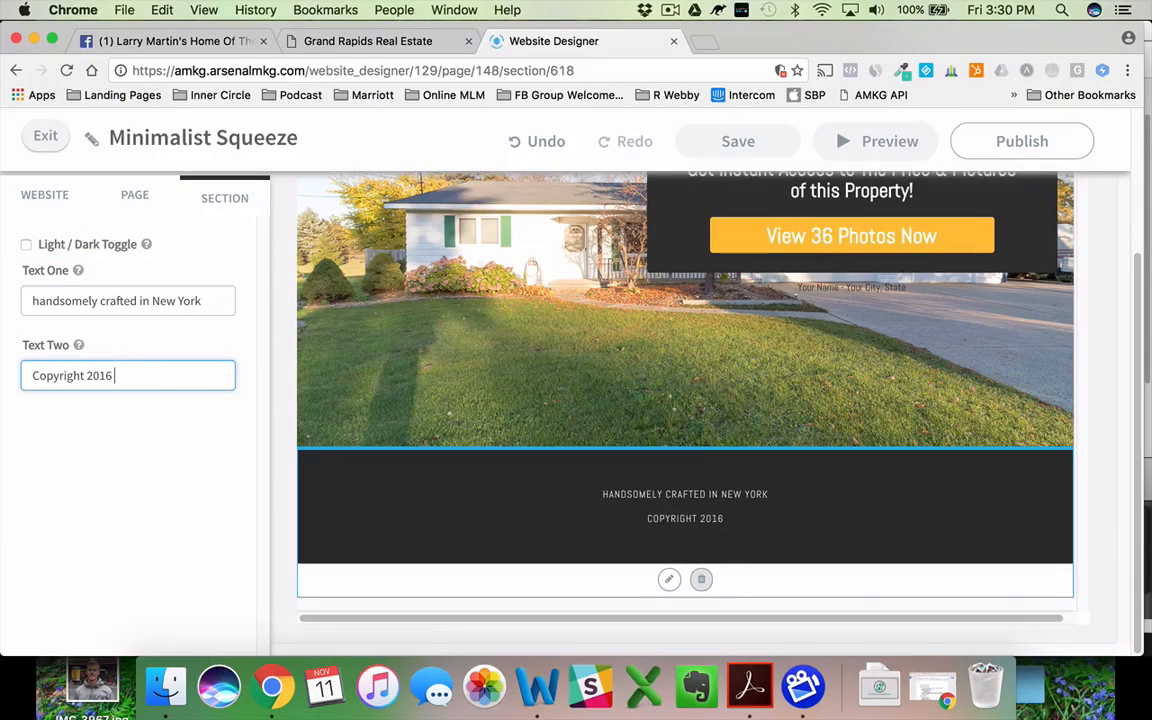
type("- Your Name")
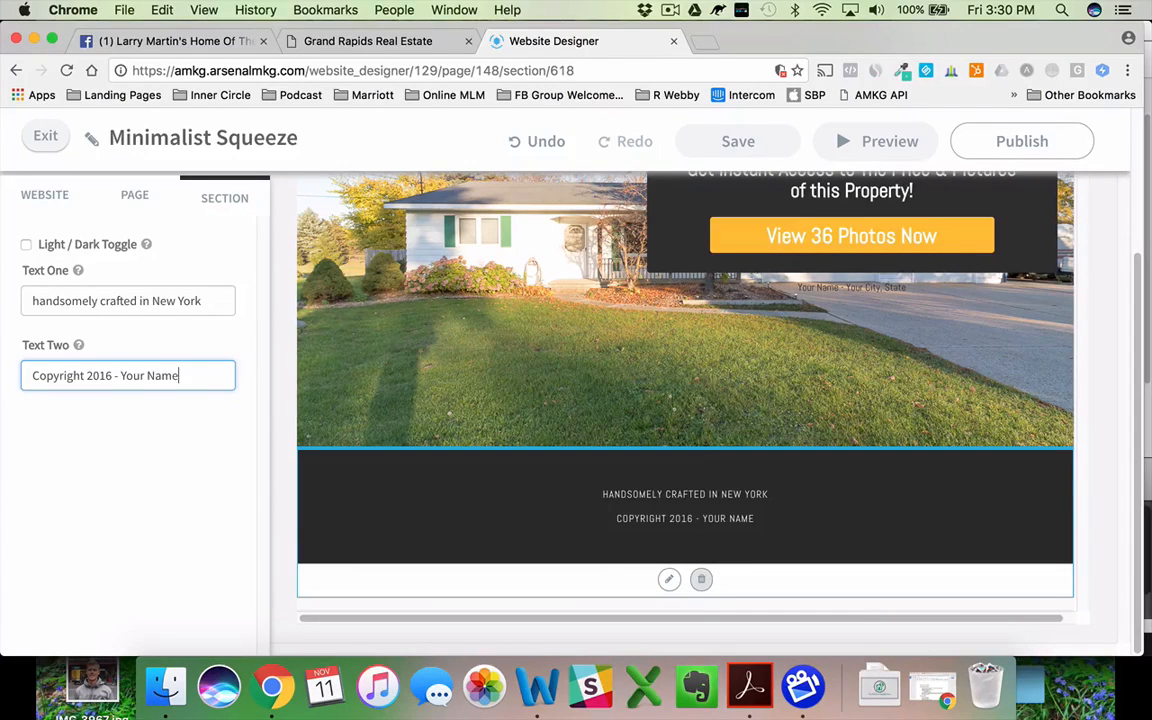
left_click_drag(207, 300, 30, 302)
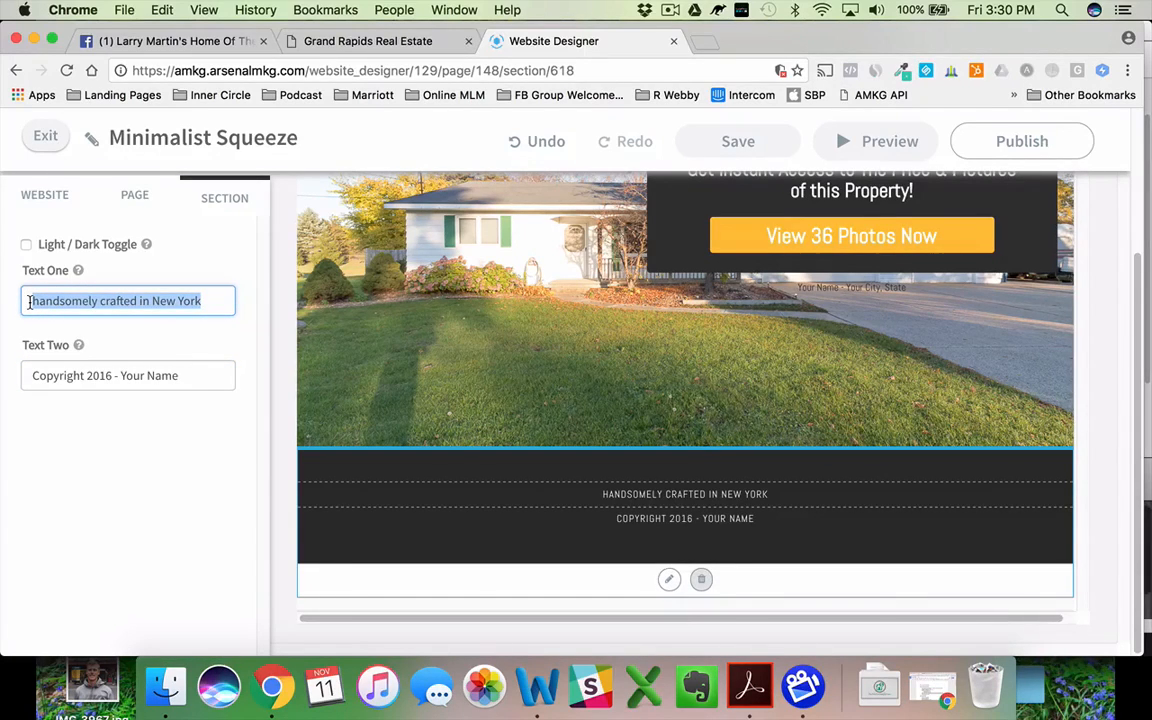
type("Grandv")
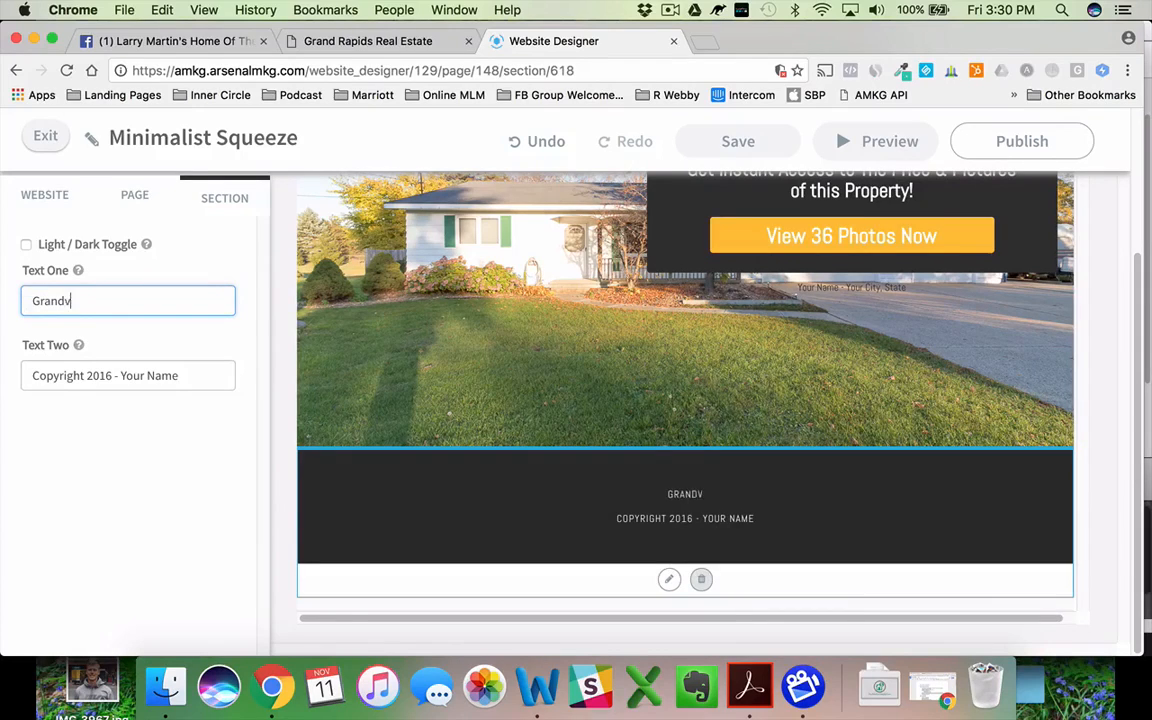
type("ille, MI")
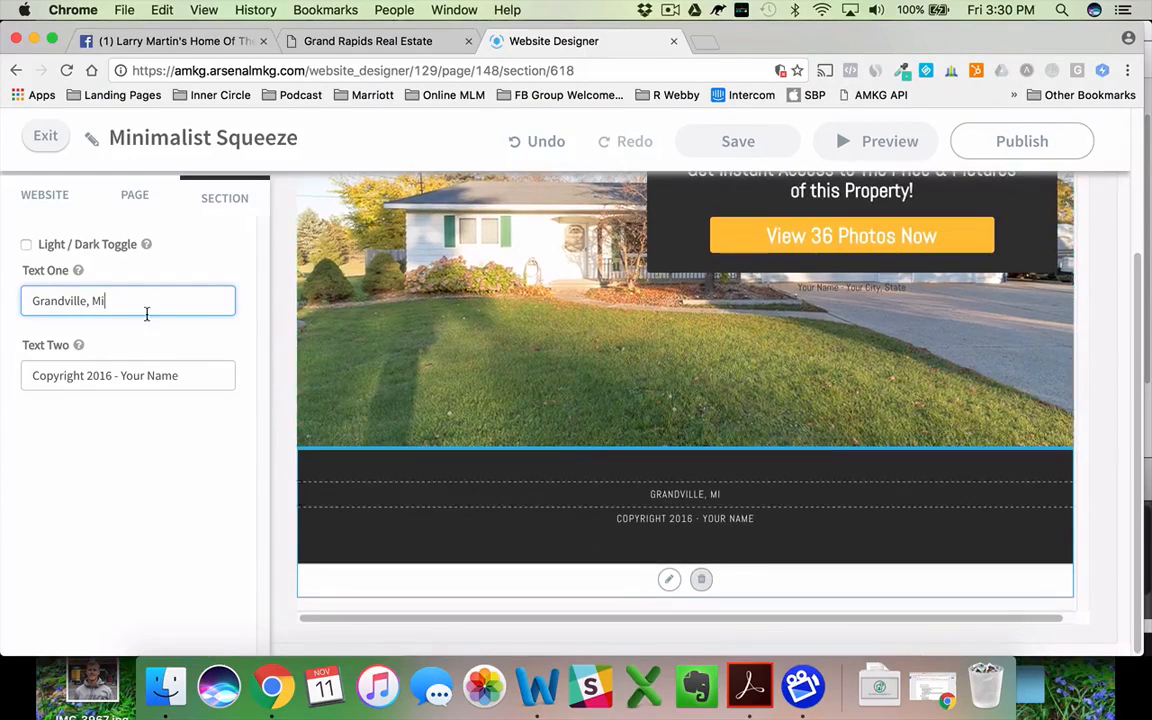
Review the edited landing page, examine the lead form behind the Grand Rapids example's photo button, and return to the website designer
scroll(469, 333, "up", 2)
scroll(469, 333, "up", 2)
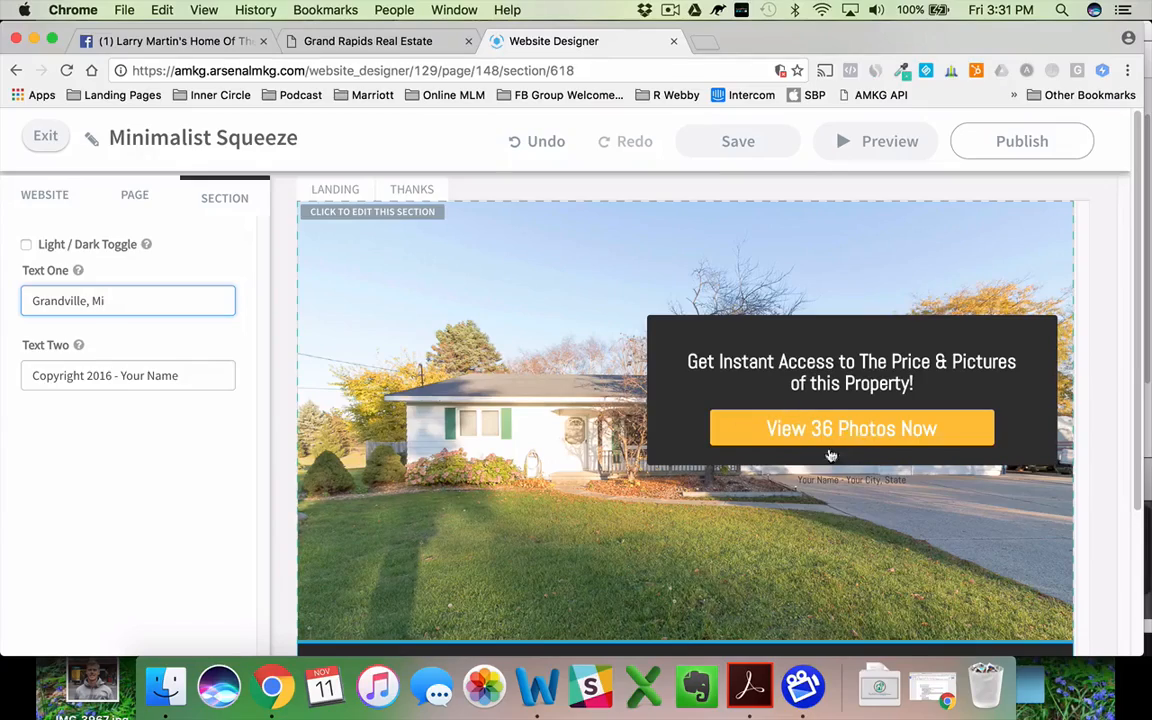
left_click(324, 40)
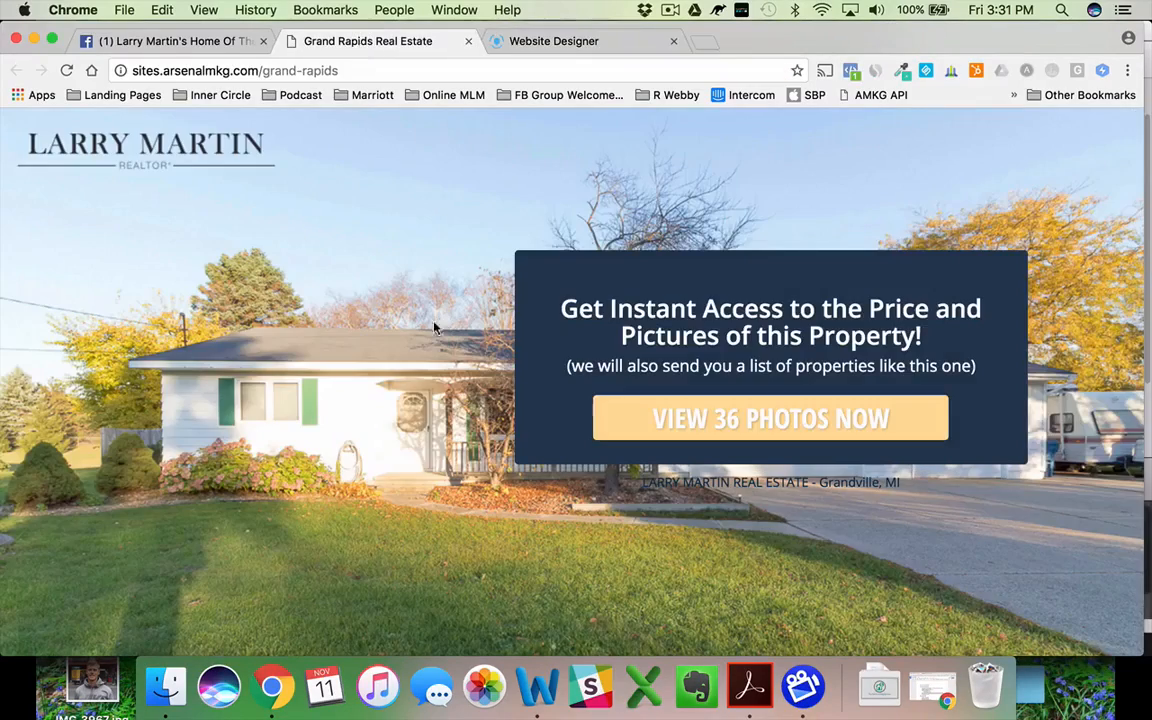
left_click(631, 424)
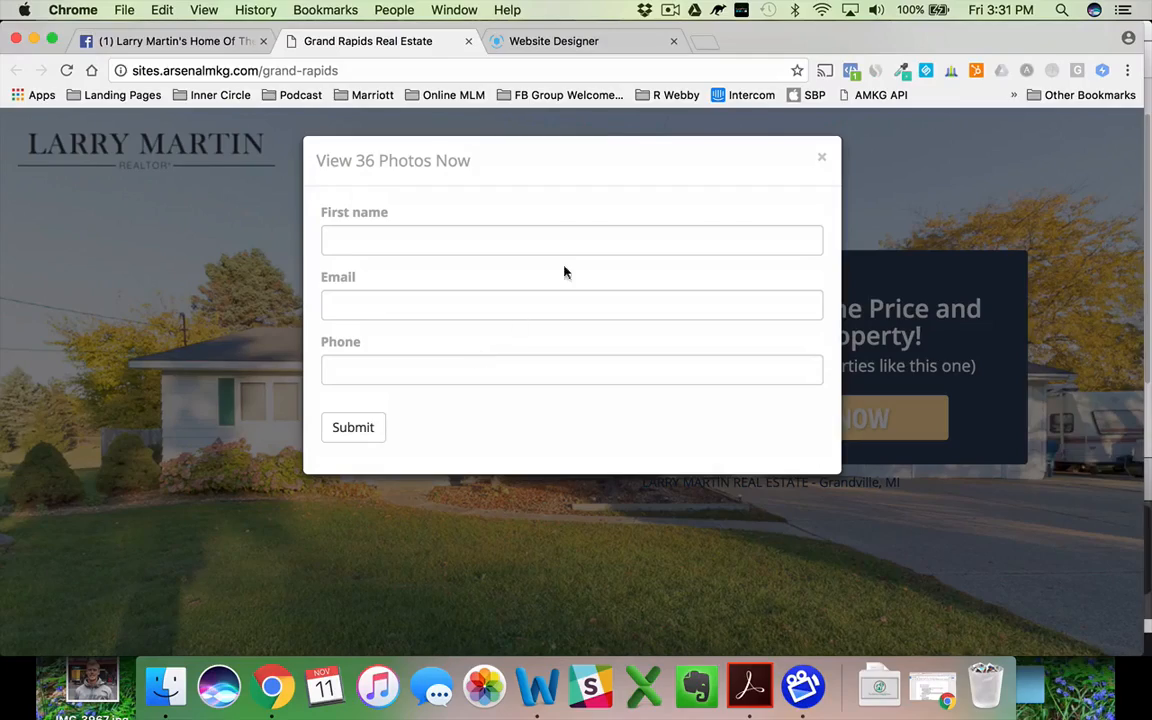
left_click(822, 157)
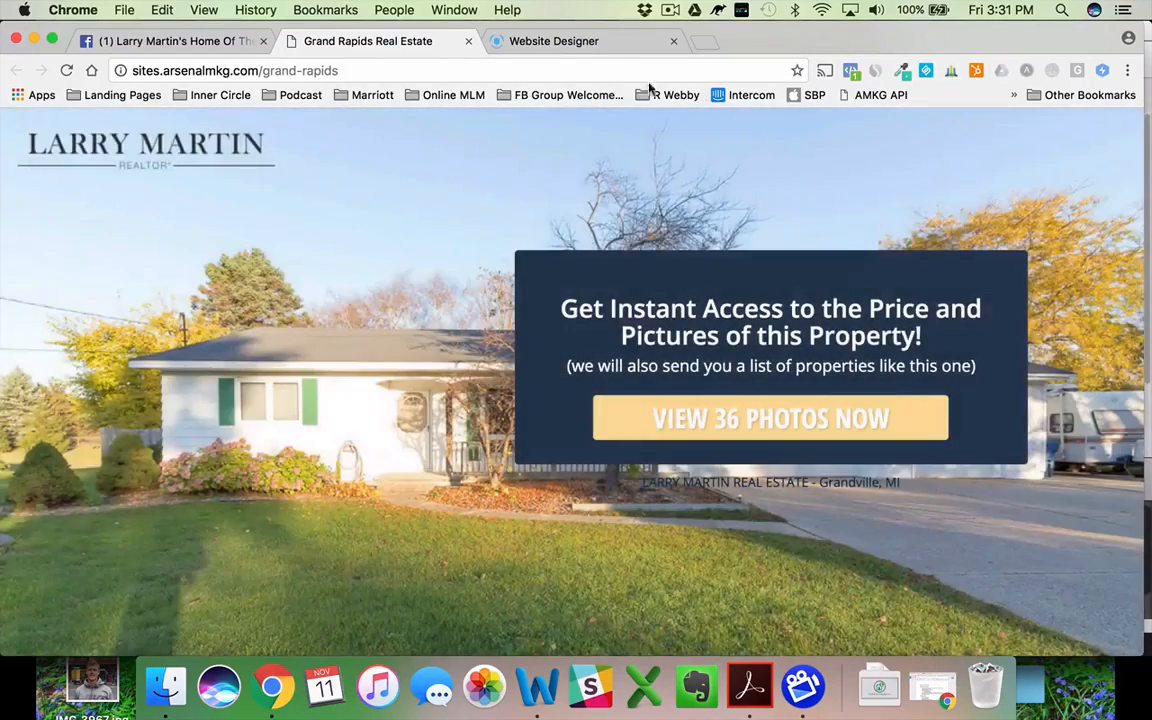
left_click(585, 41)
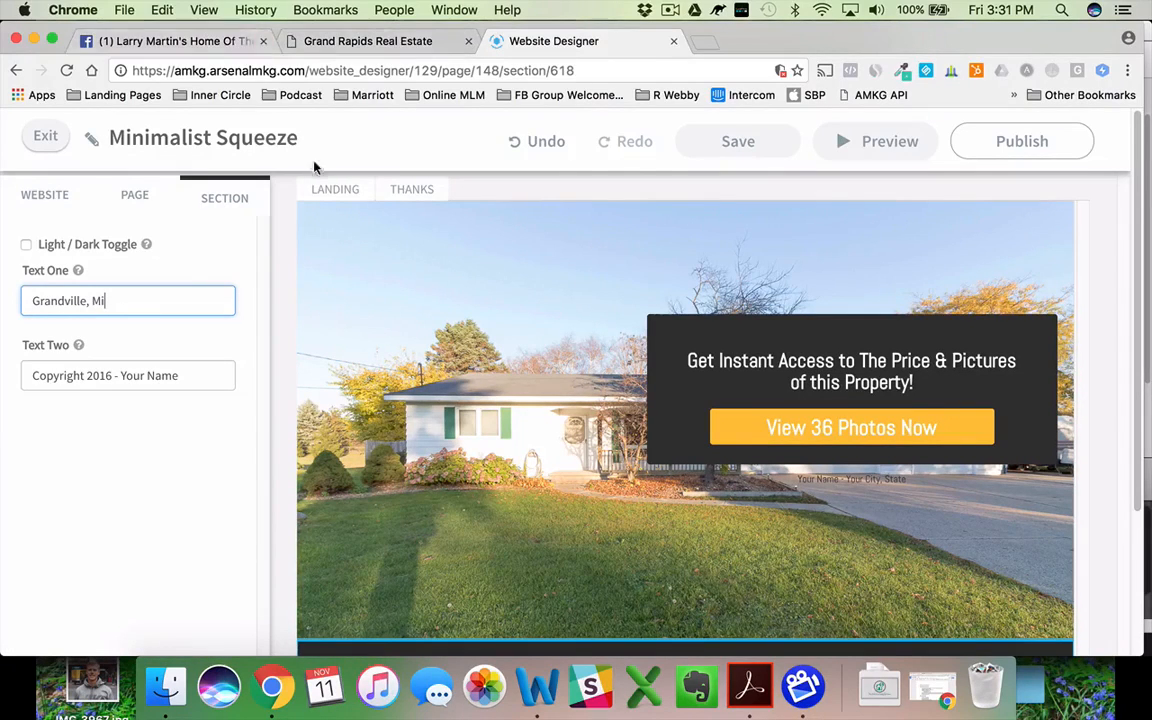
On the thanks page, replace the main section's background image with the uploaded photo of the white ranch house
left_click(417, 190)
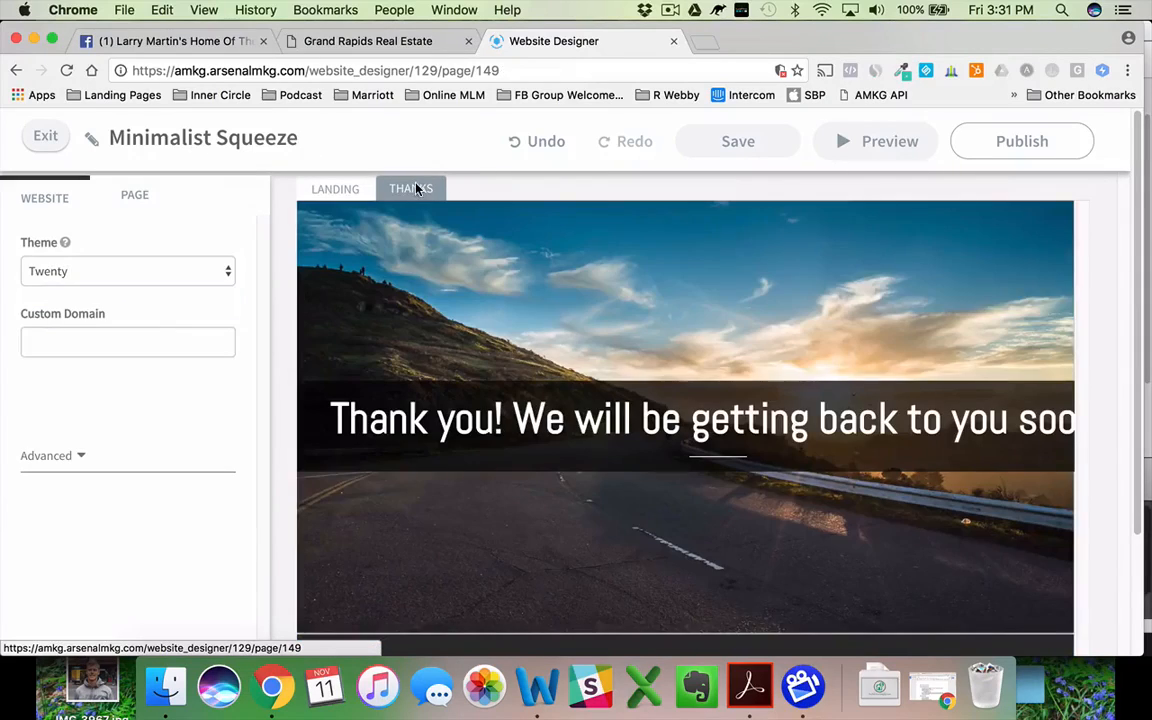
left_click(497, 295)
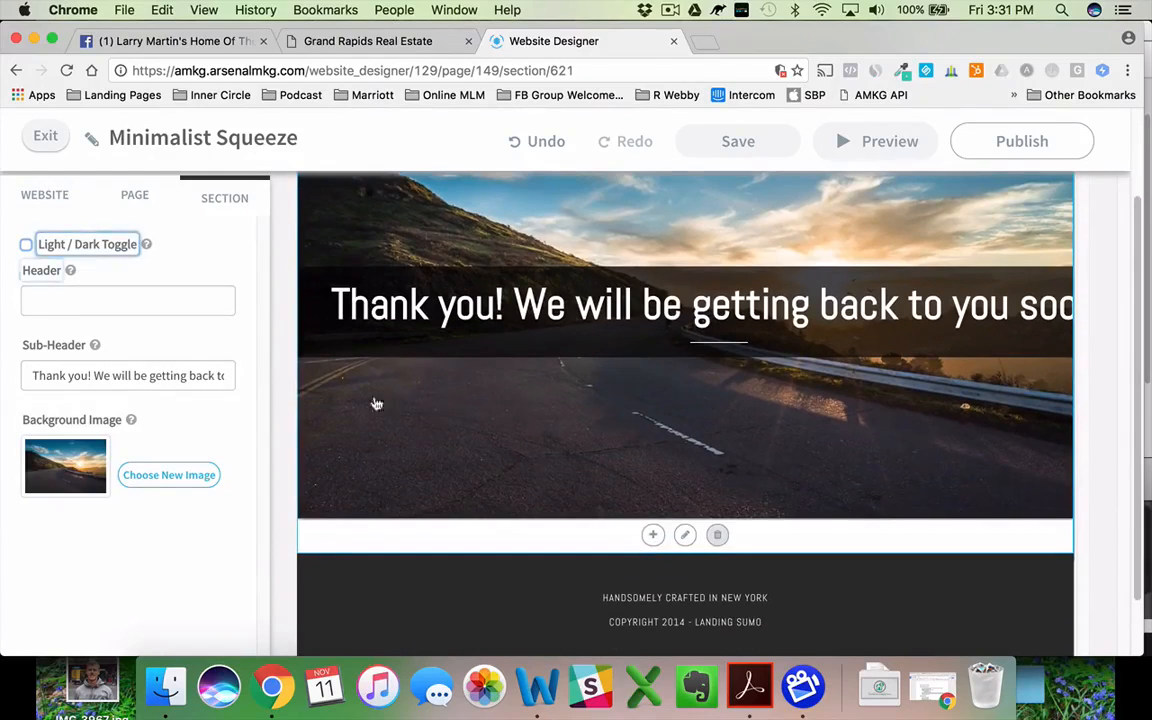
left_click(163, 476)
left_click(610, 209)
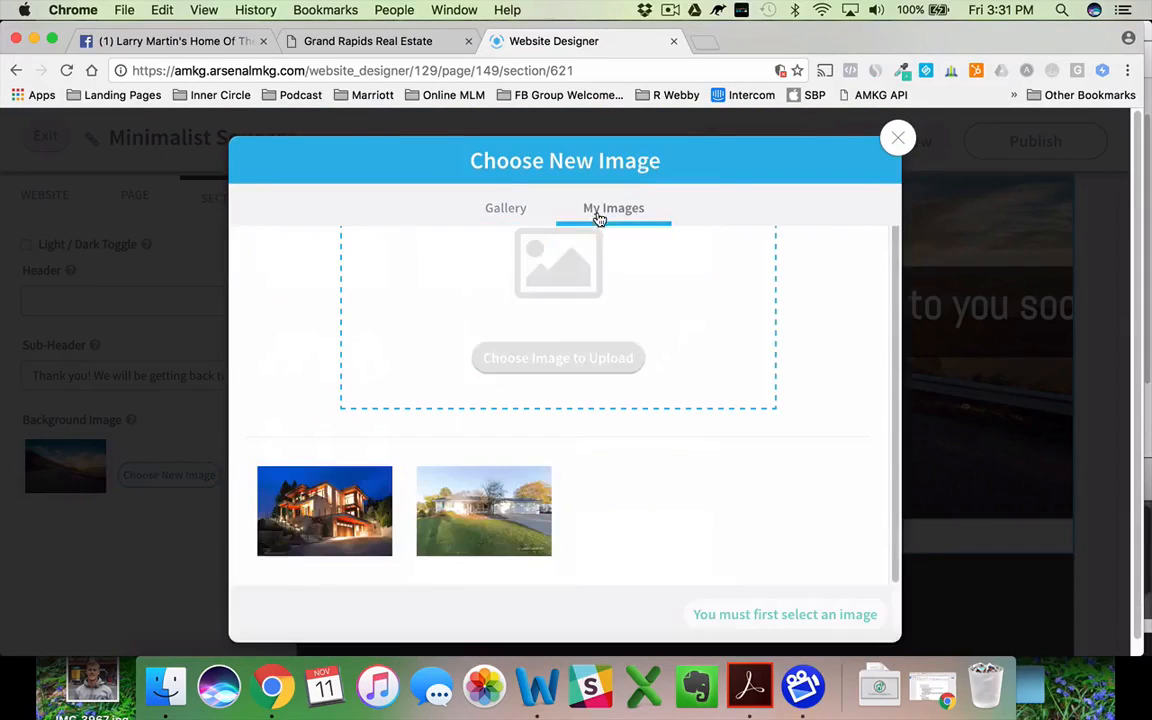
left_click(489, 497)
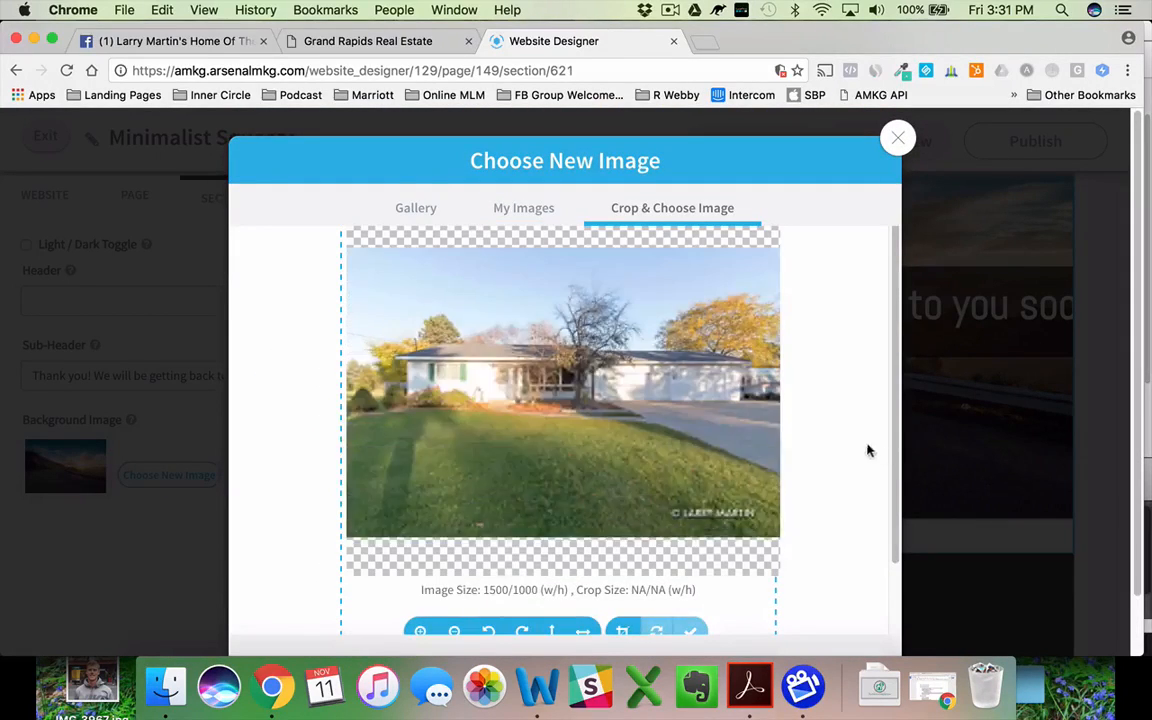
scroll(870, 520, "down", 2)
left_click(840, 598)
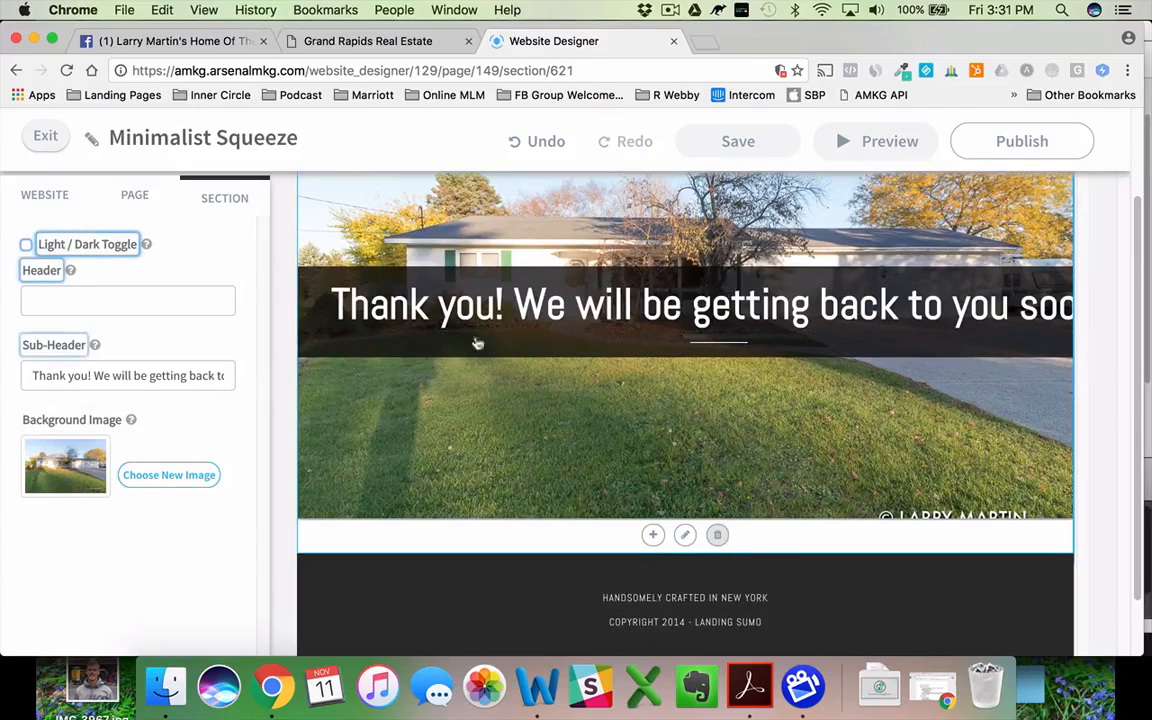
Set the thanks section's header to "Thank you! Check your email for the photos & pricing!"
left_click(148, 375)
left_click(109, 291)
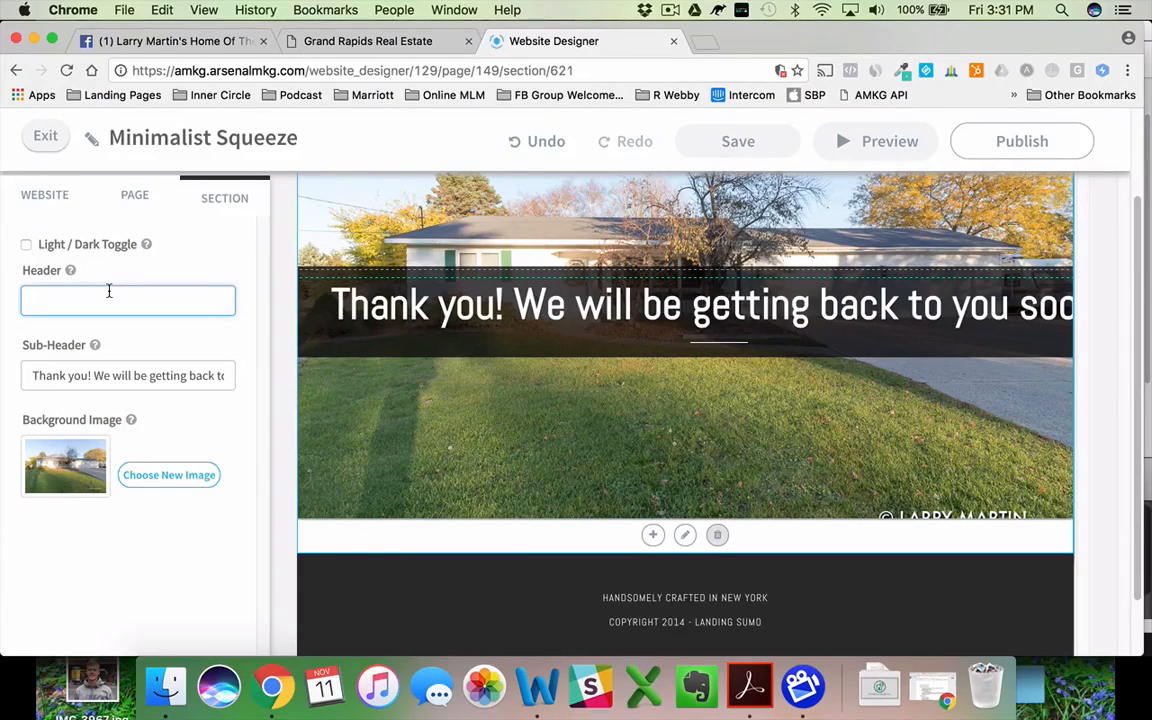
type("Thank you")
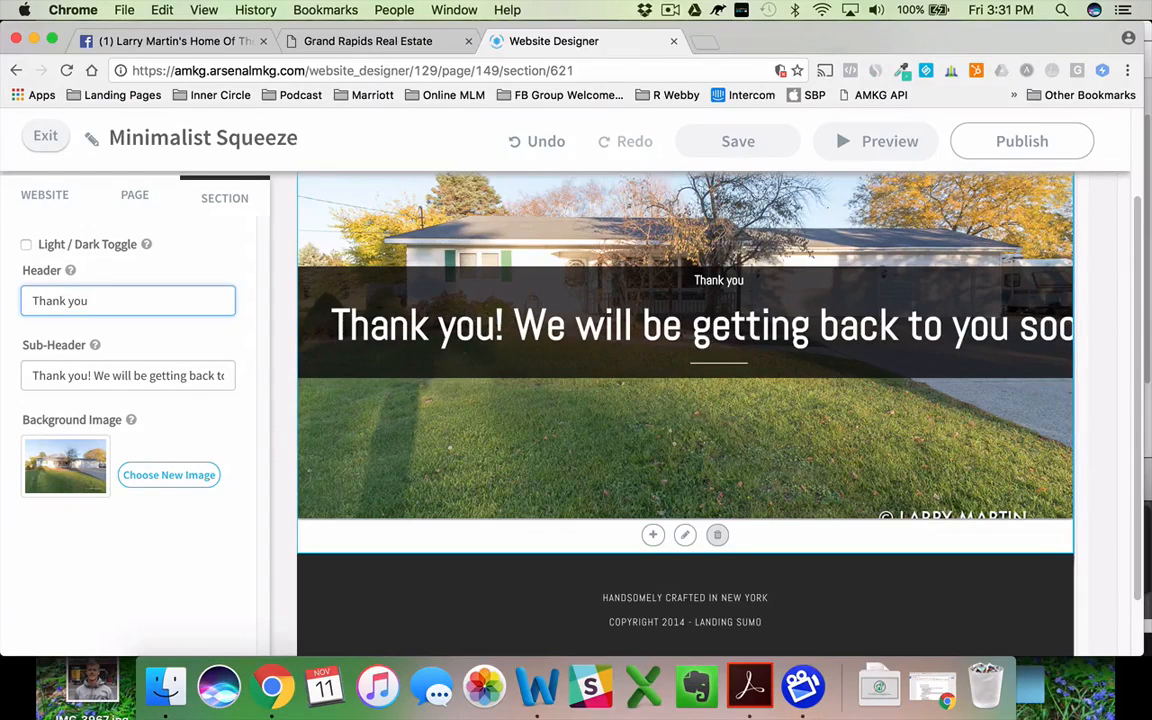
key("BackSpace")
type("! Check")
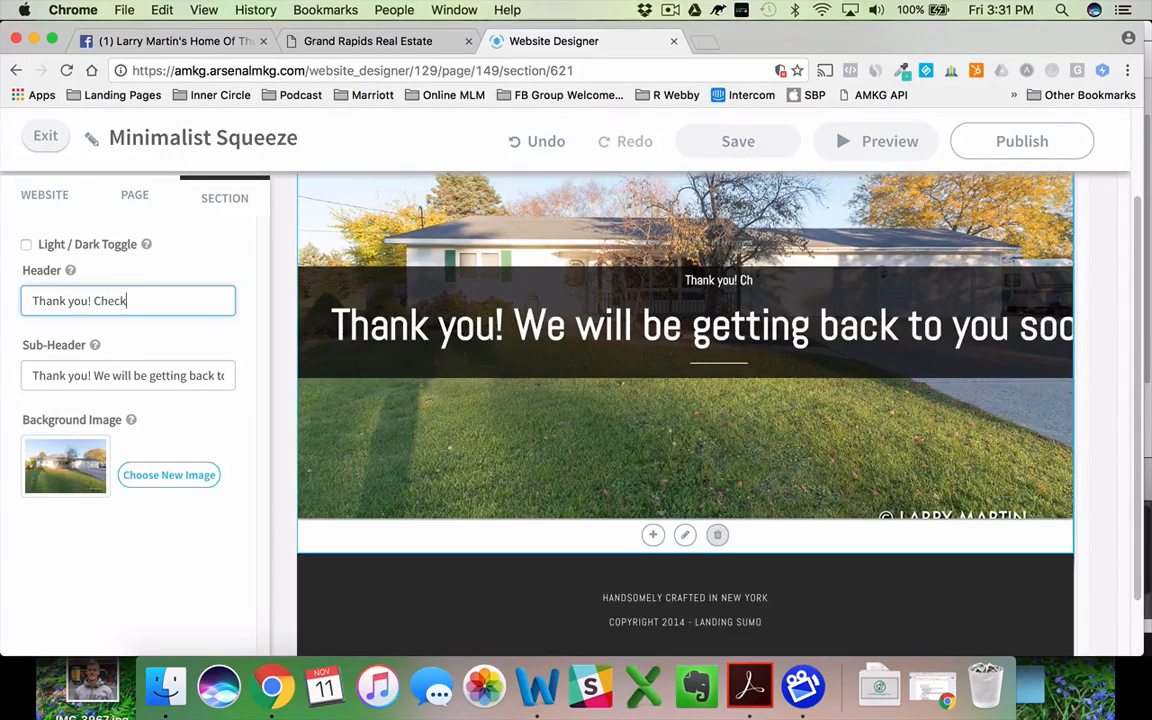
type(" your email for ")
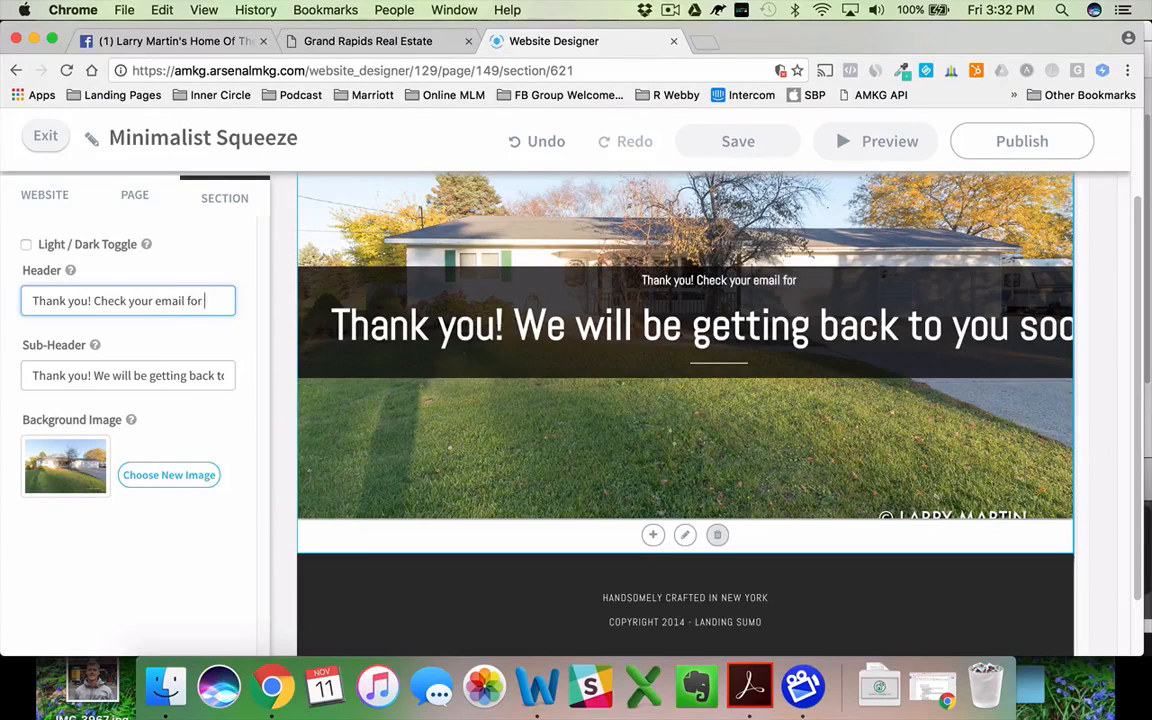
type("the photos")
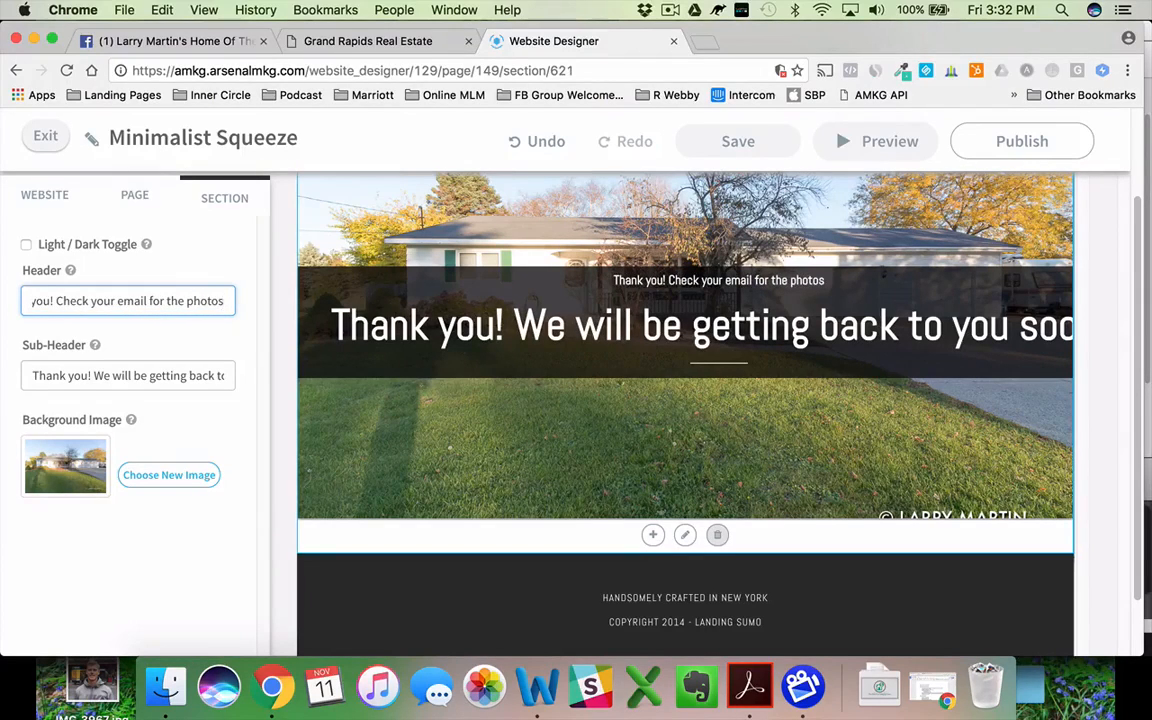
type(" & P")
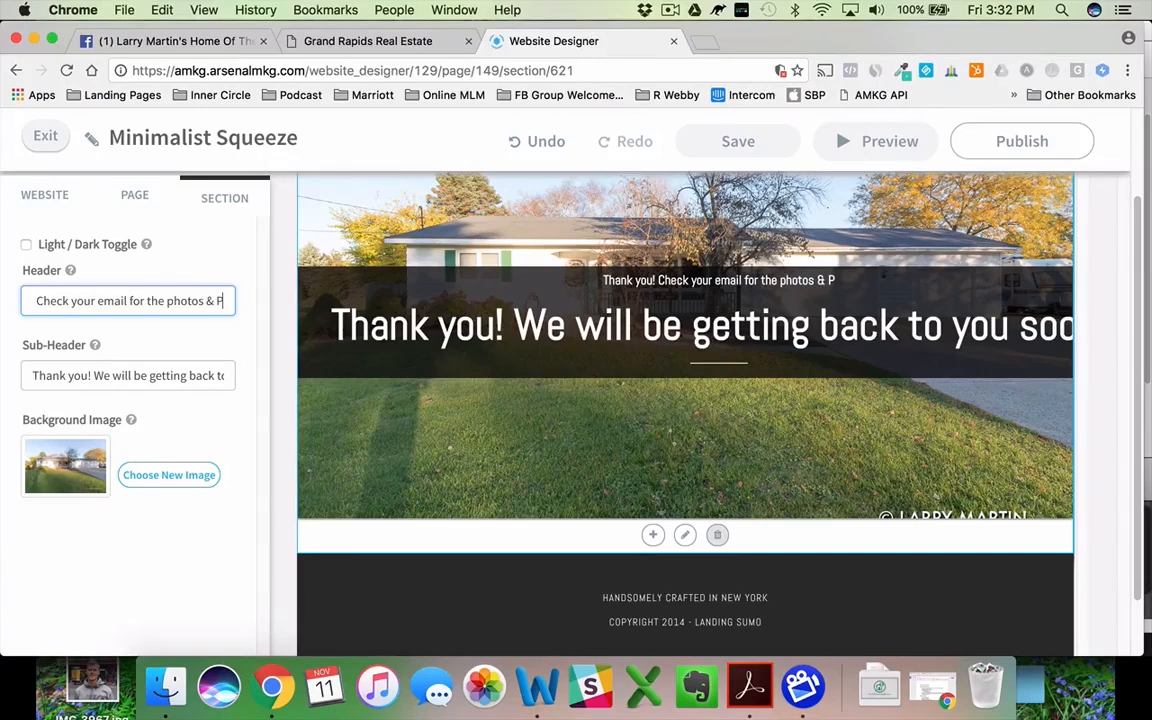
key("BackSpace")
type("pric")
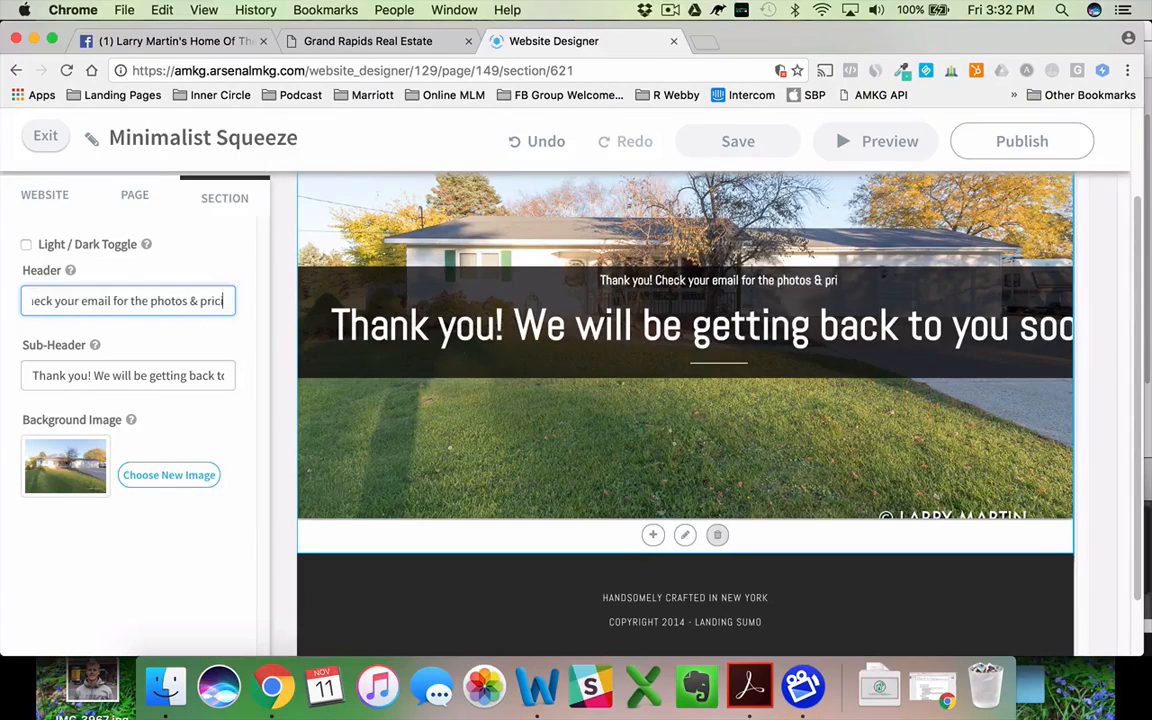
type("ing!")
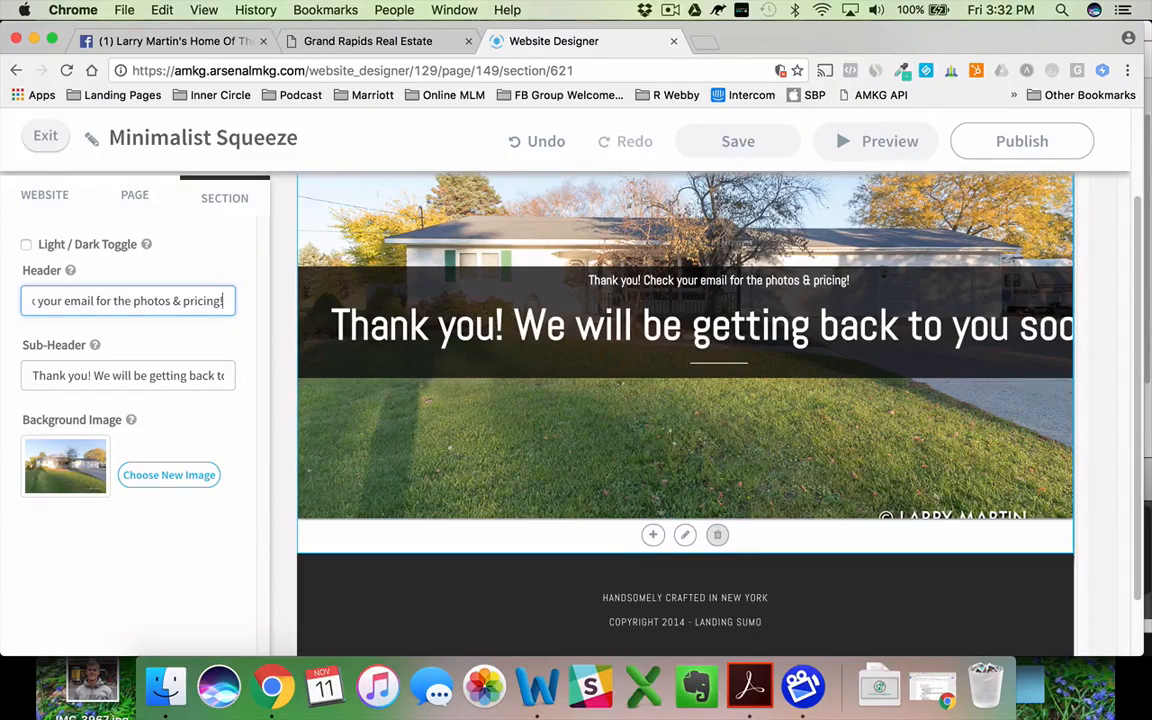
Compare the Grand Rapids example page with the thanks page and its footer section, ending on the landing page
left_click(342, 42)
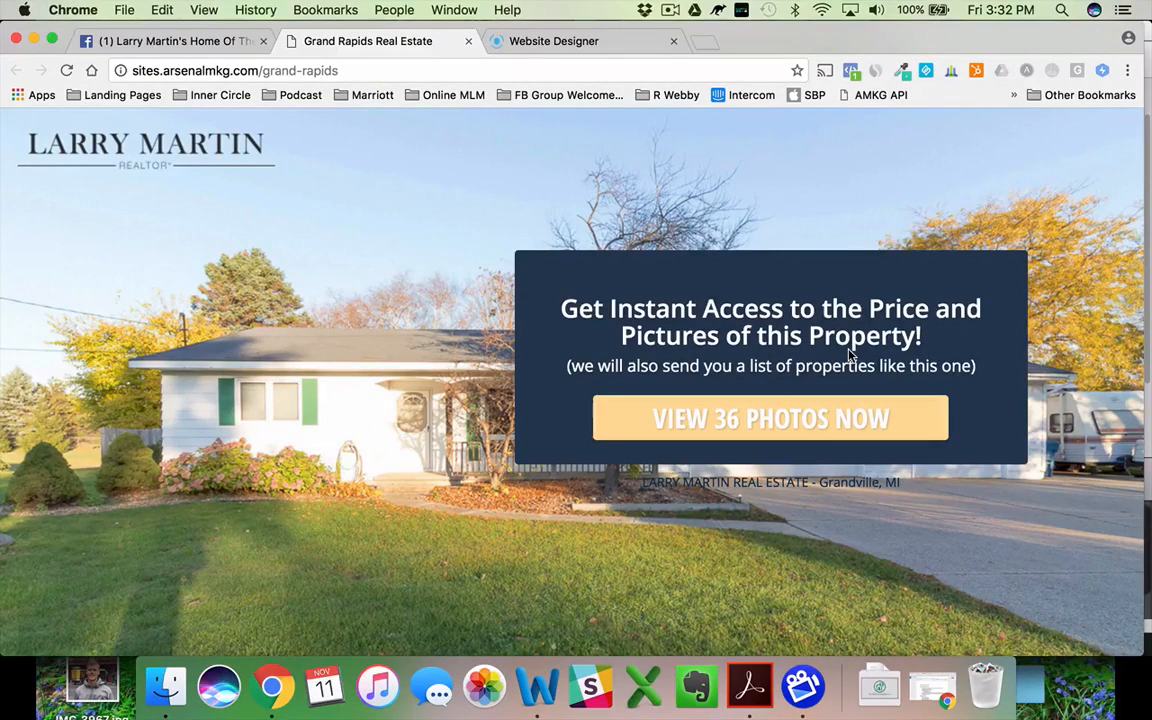
left_click(588, 41)
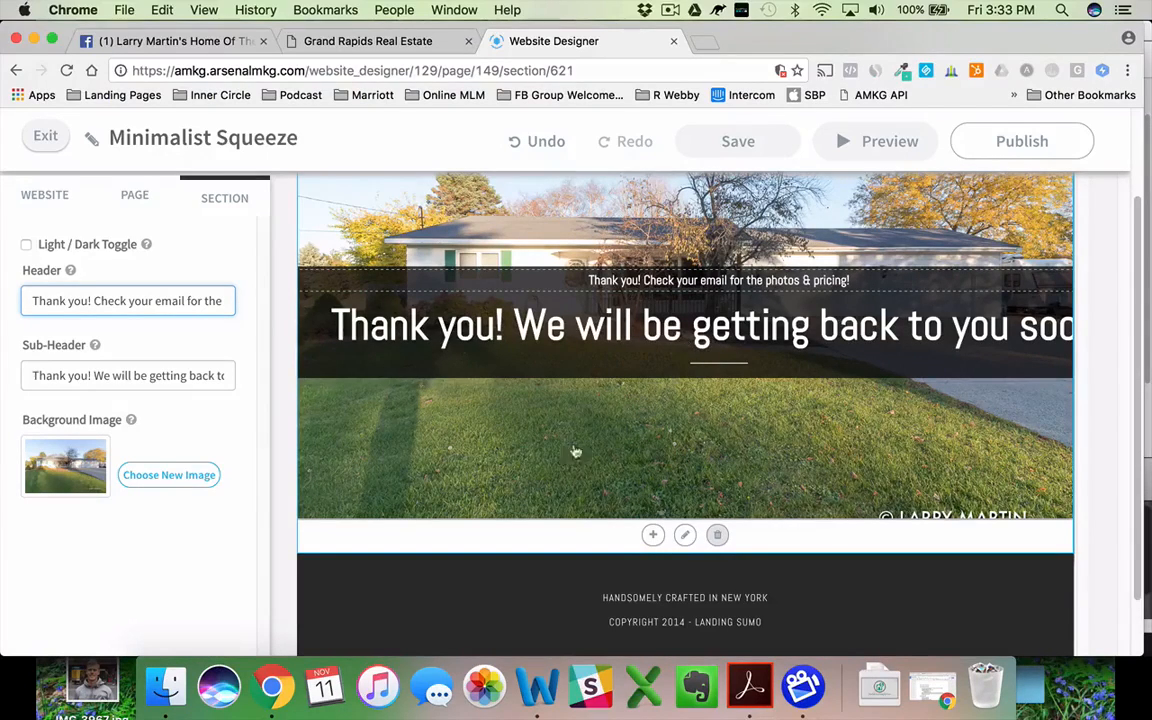
left_click(632, 613)
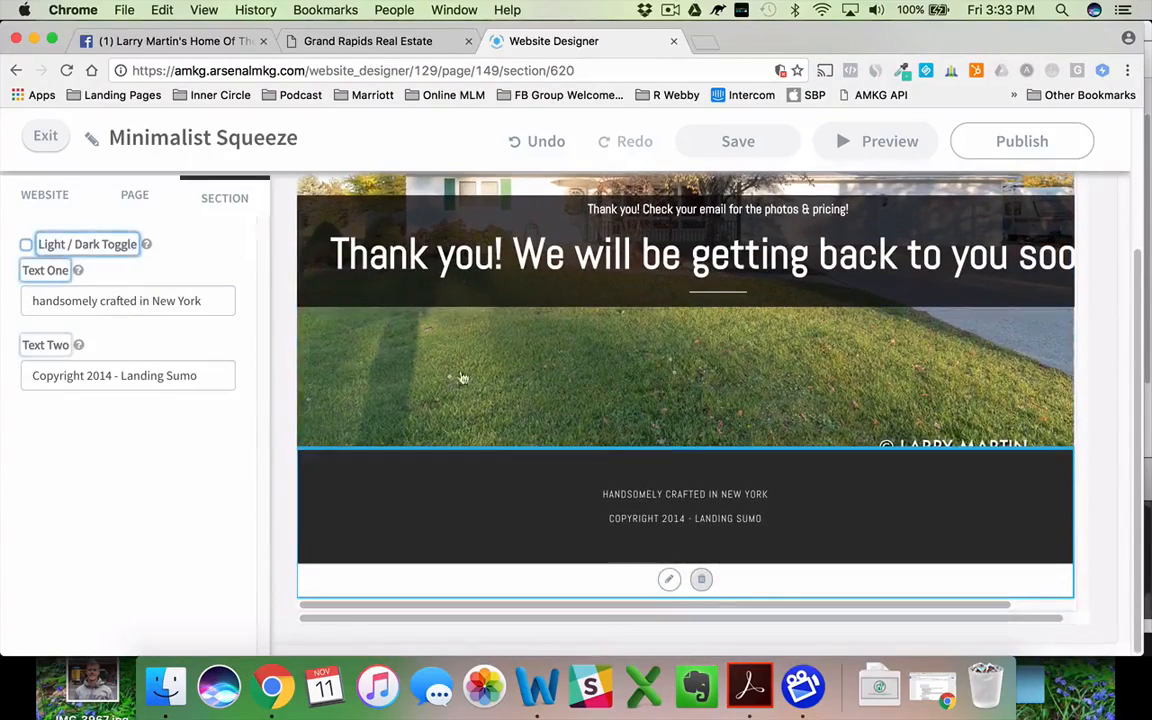
scroll(551, 459, "up", 3)
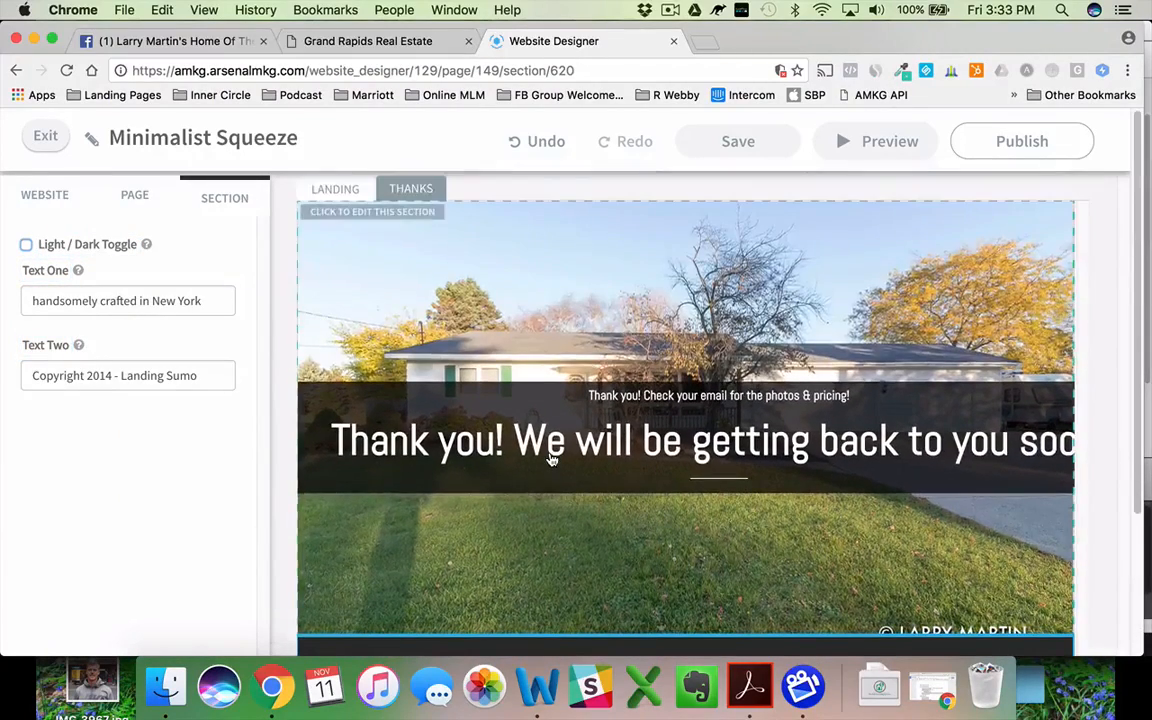
left_click(334, 188)
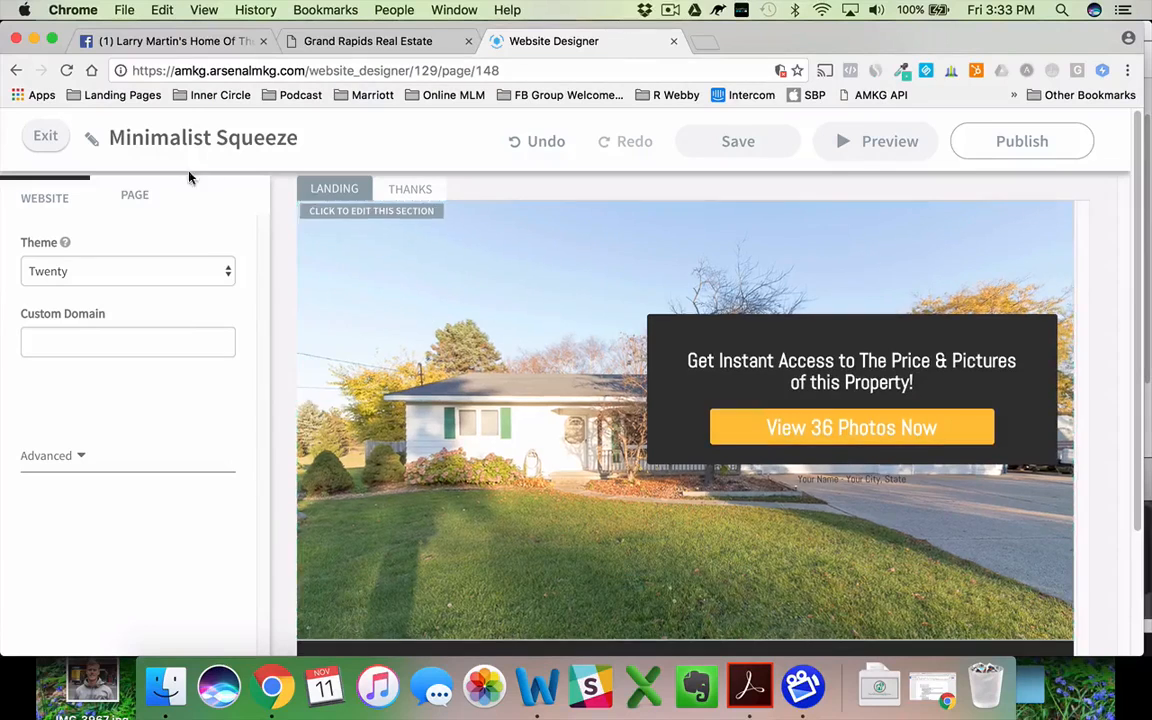
Check the property's Facebook post for its location and rename the website "Grandville, MI"
left_click(91, 143)
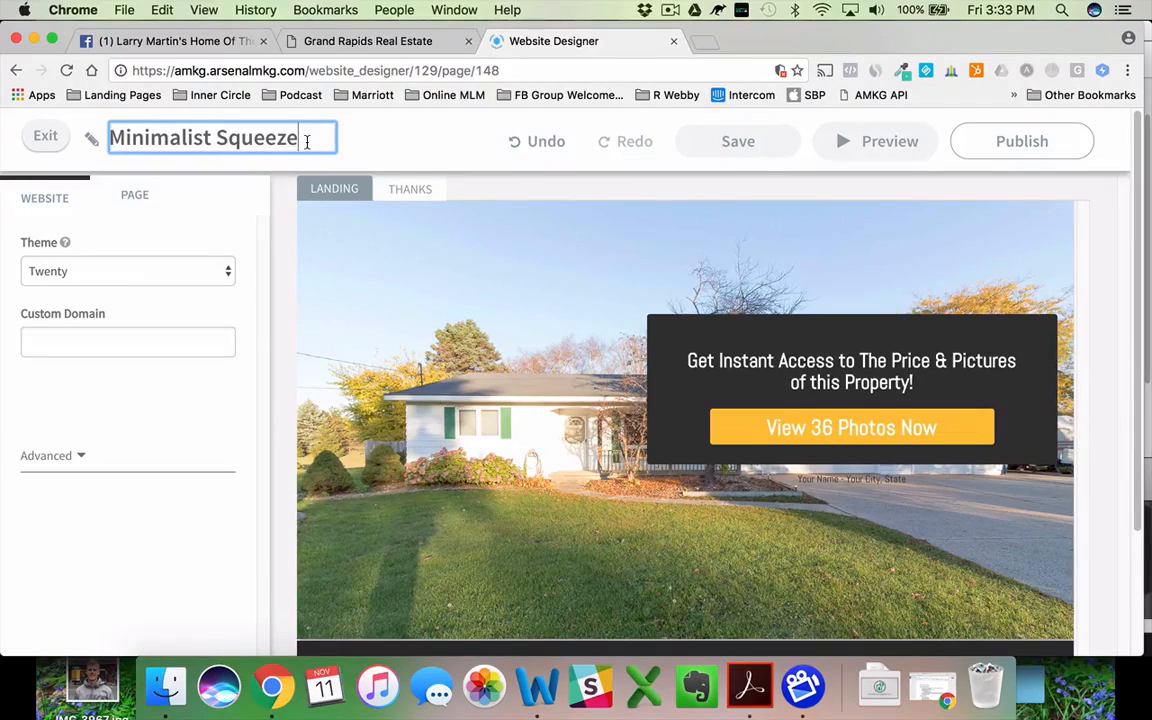
left_click(167, 42)
scroll(397, 267, "up", 3)
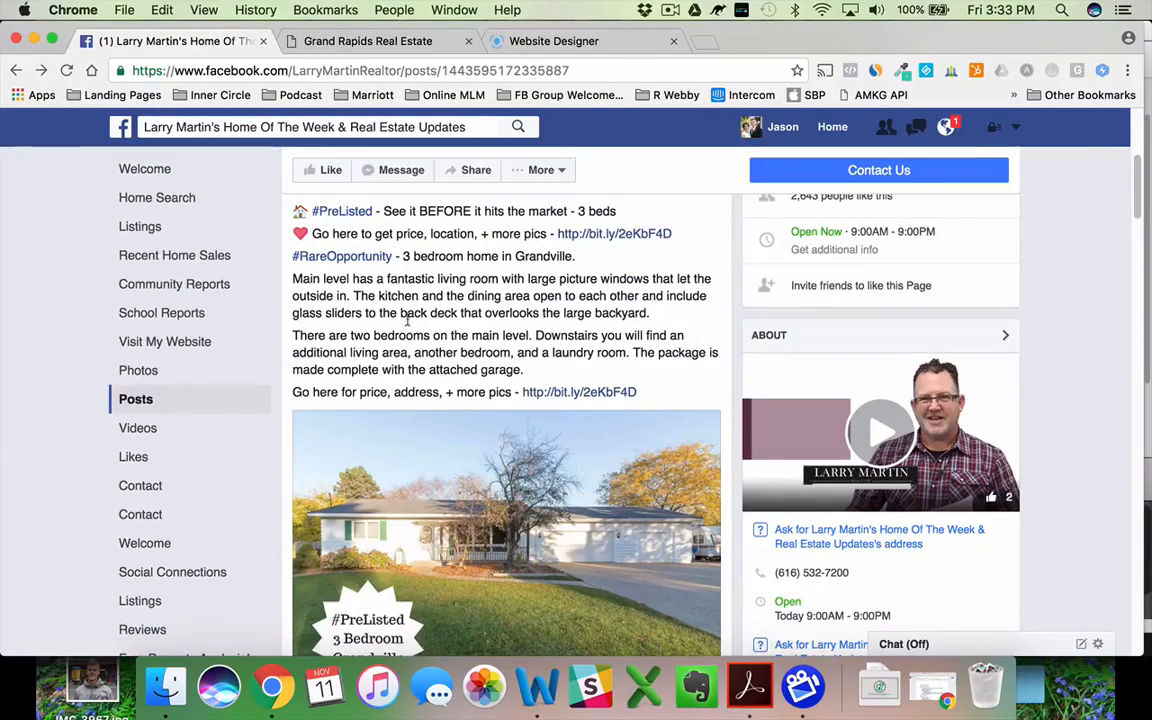
scroll(407, 323, "down", 3)
scroll(409, 323, "down", 1)
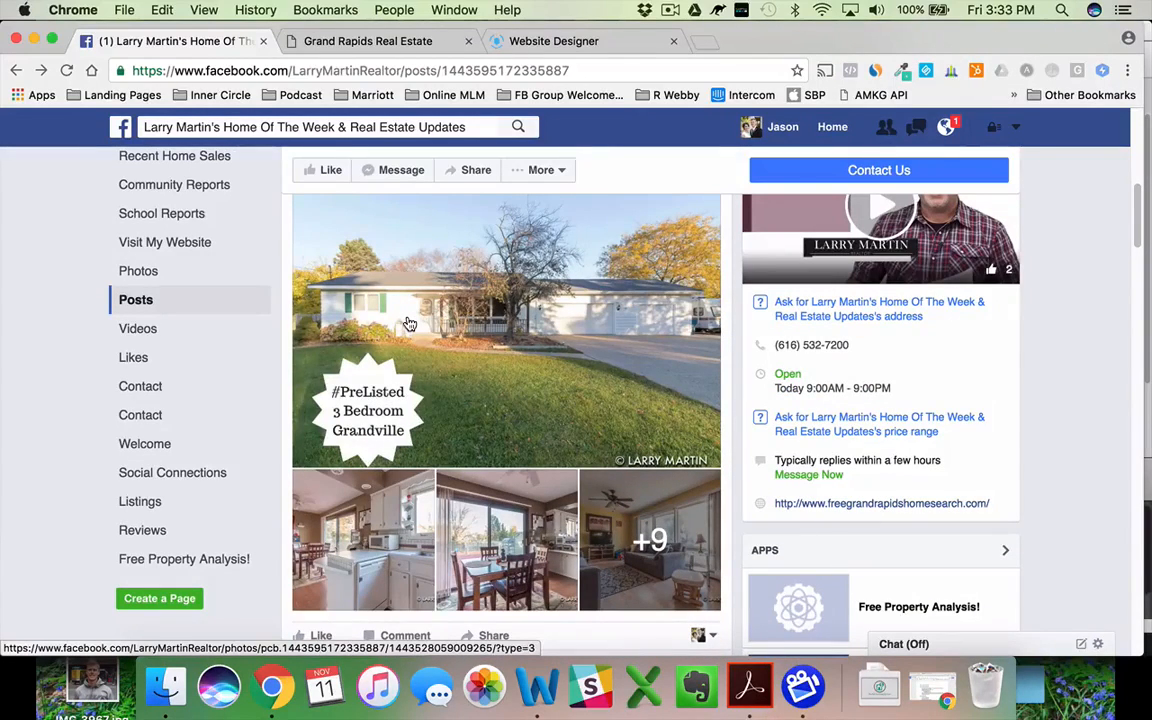
scroll(430, 314, "up", 2)
scroll(430, 314, "up", 3)
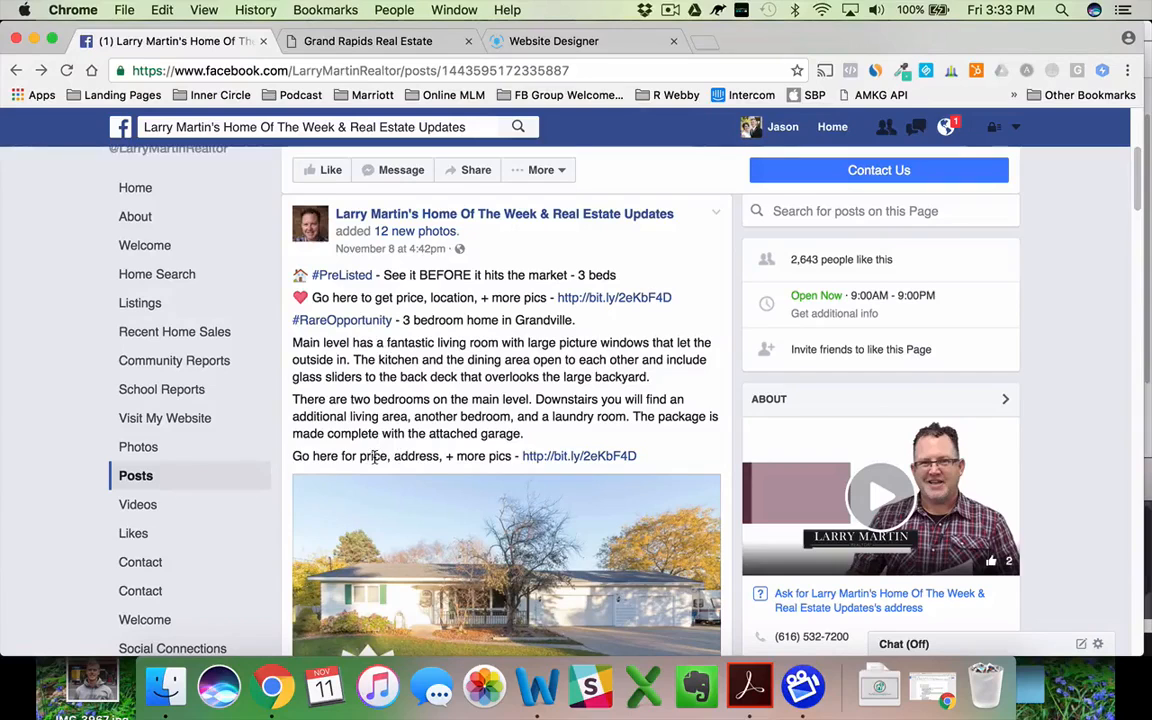
left_click(549, 45)
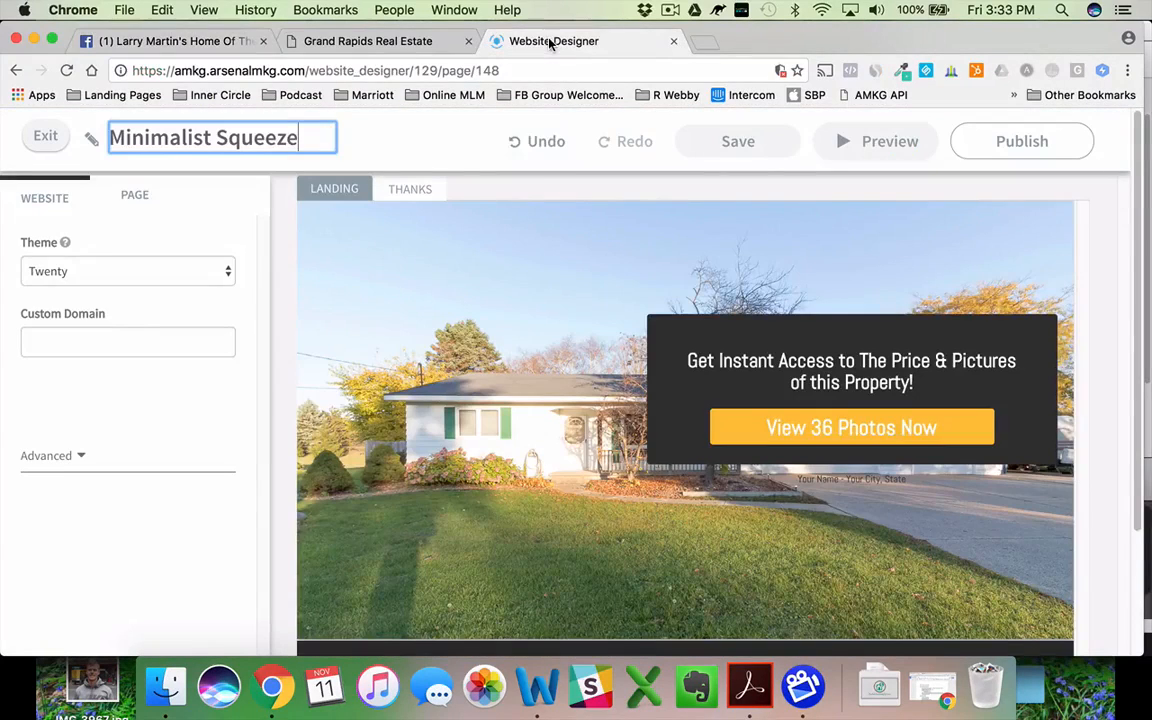
left_click_drag(306, 139, 113, 140)
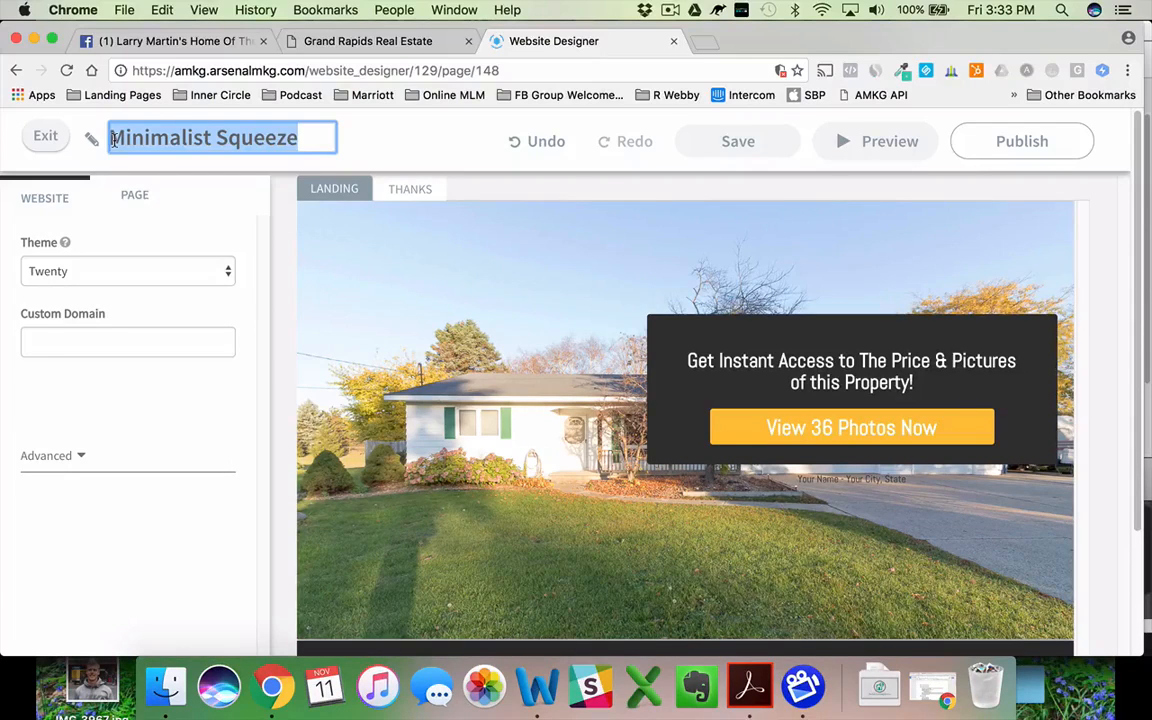
type("Grand")
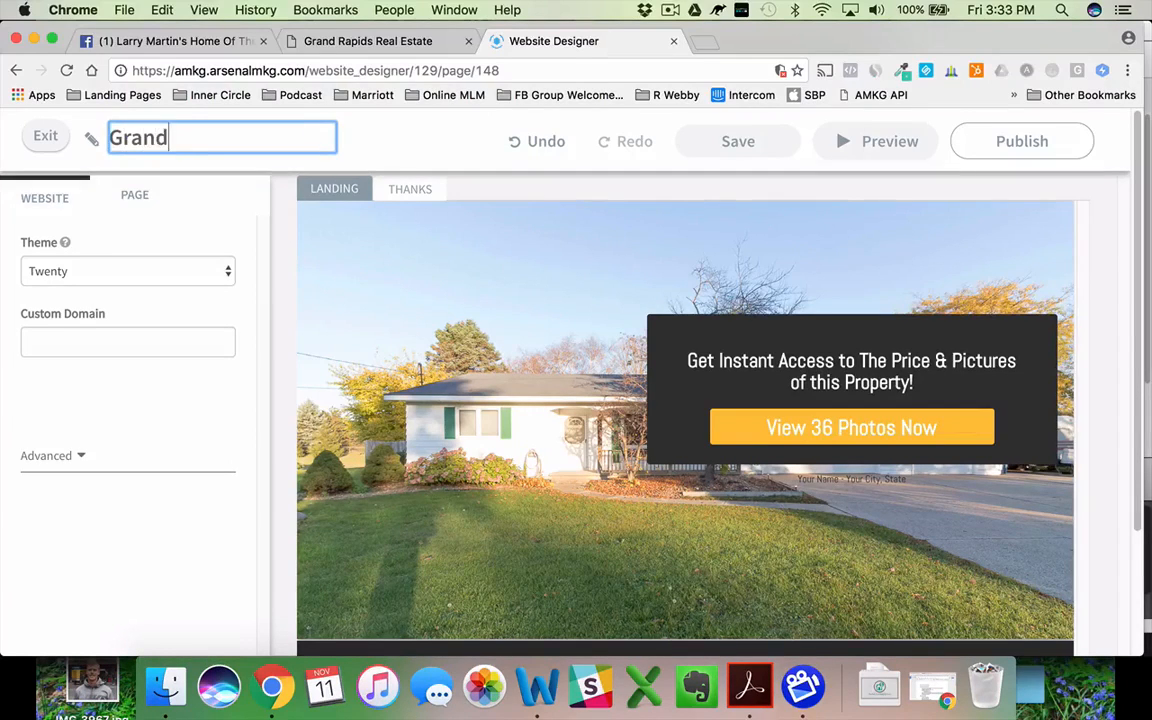
type("ville, MI")
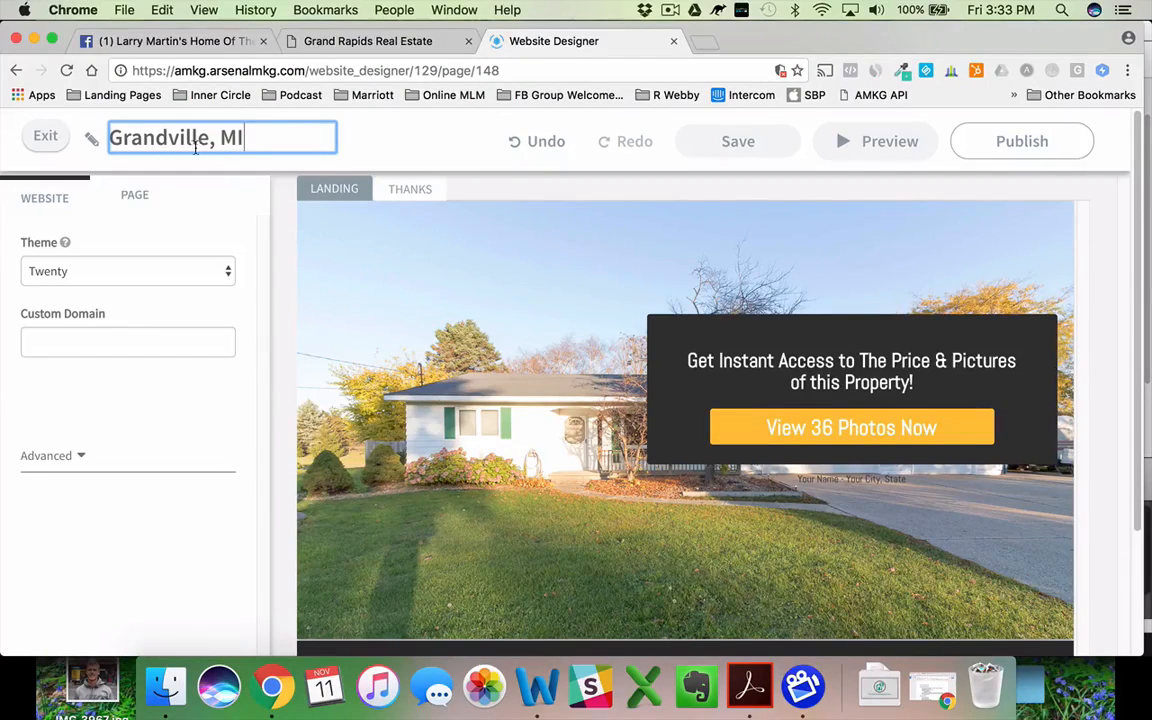
left_click(367, 288)
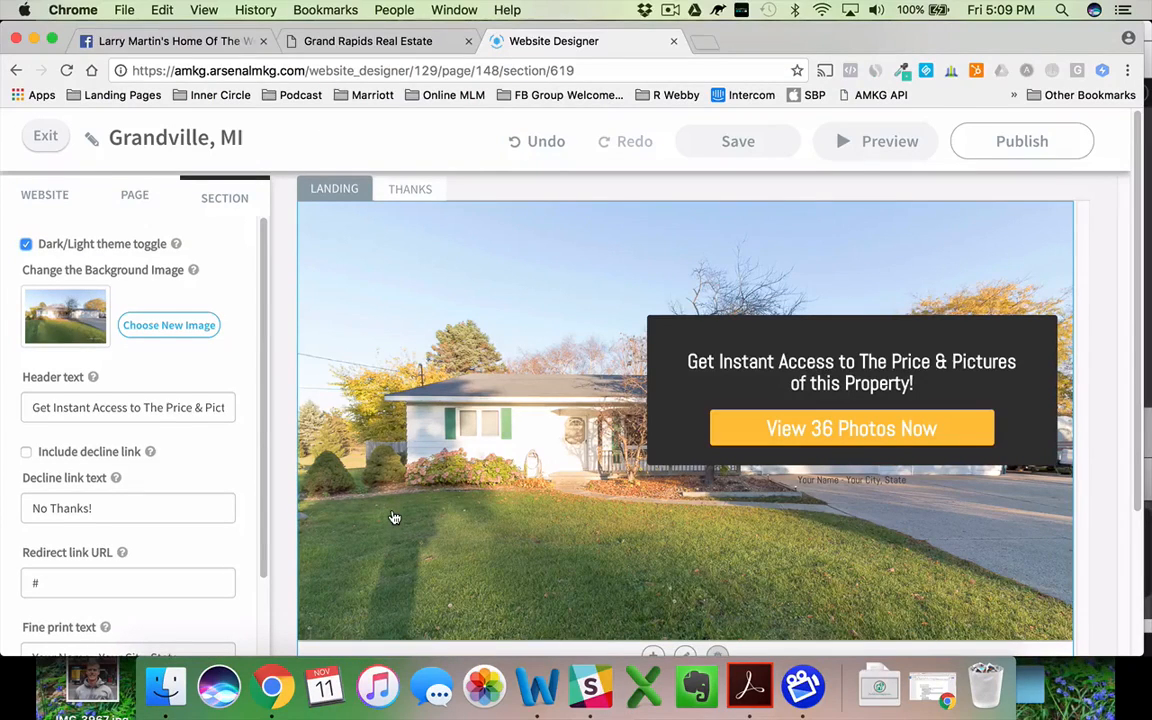
Examine the fields of the lead form behind the Grand Rapids example's photo button, close it, and return to the website designer
left_click(364, 41)
left_click(820, 158)
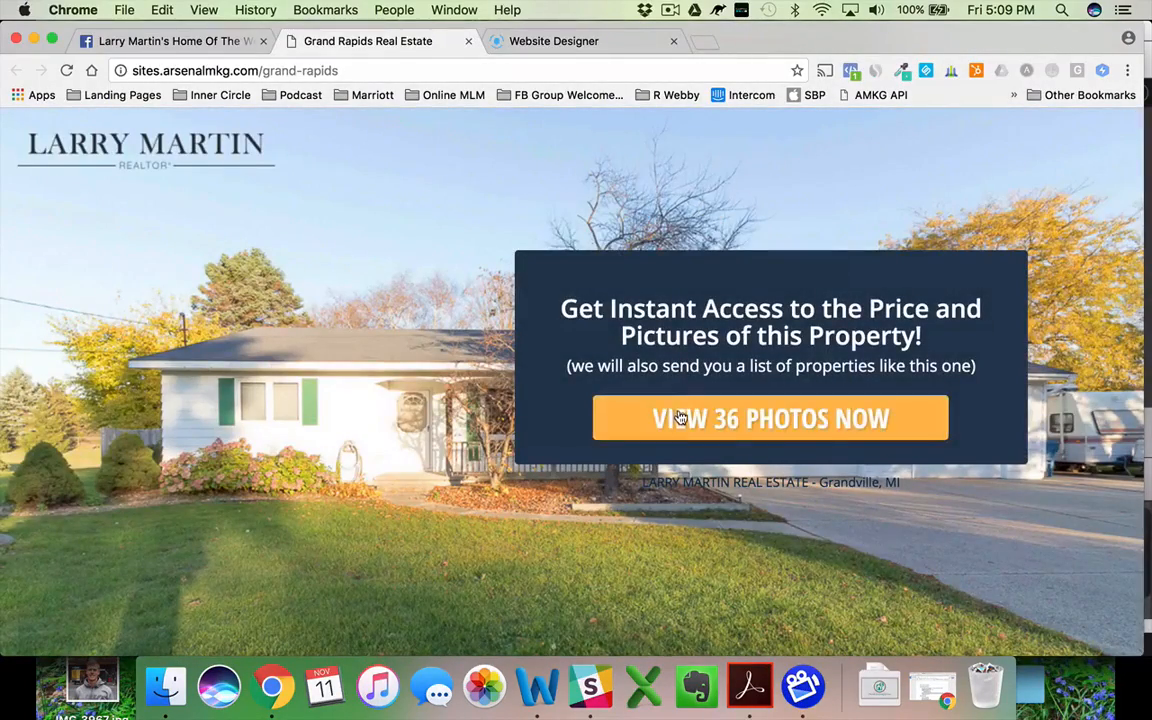
left_click(612, 419)
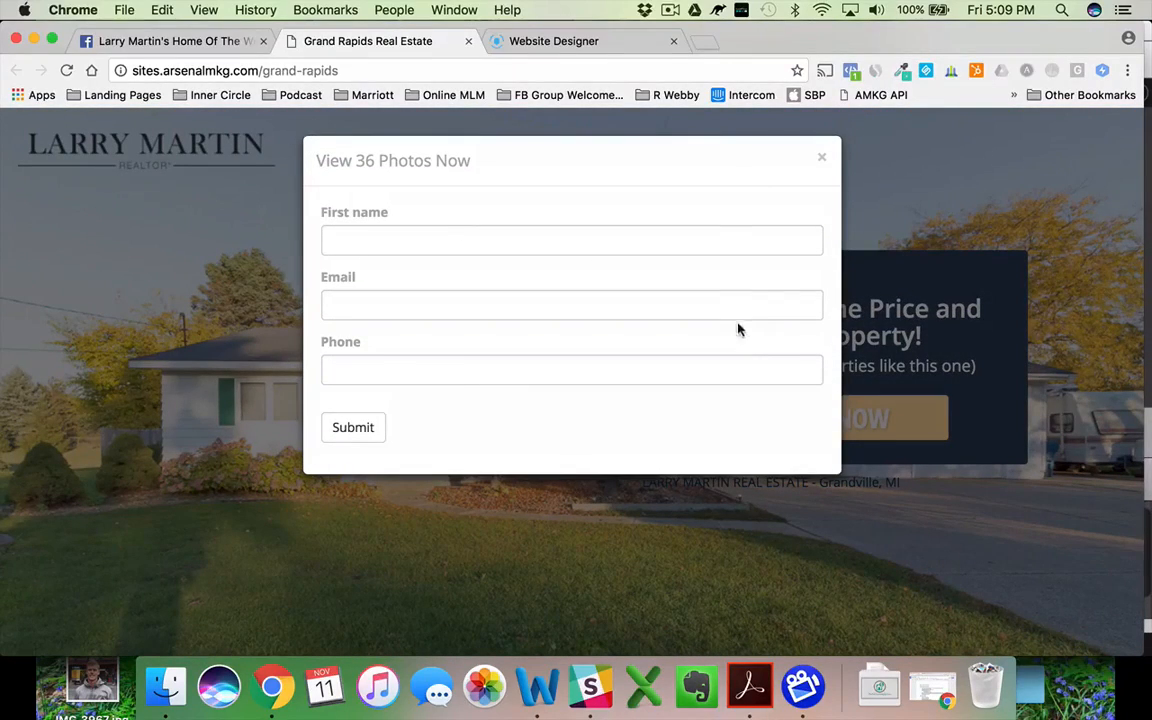
left_click(821, 157)
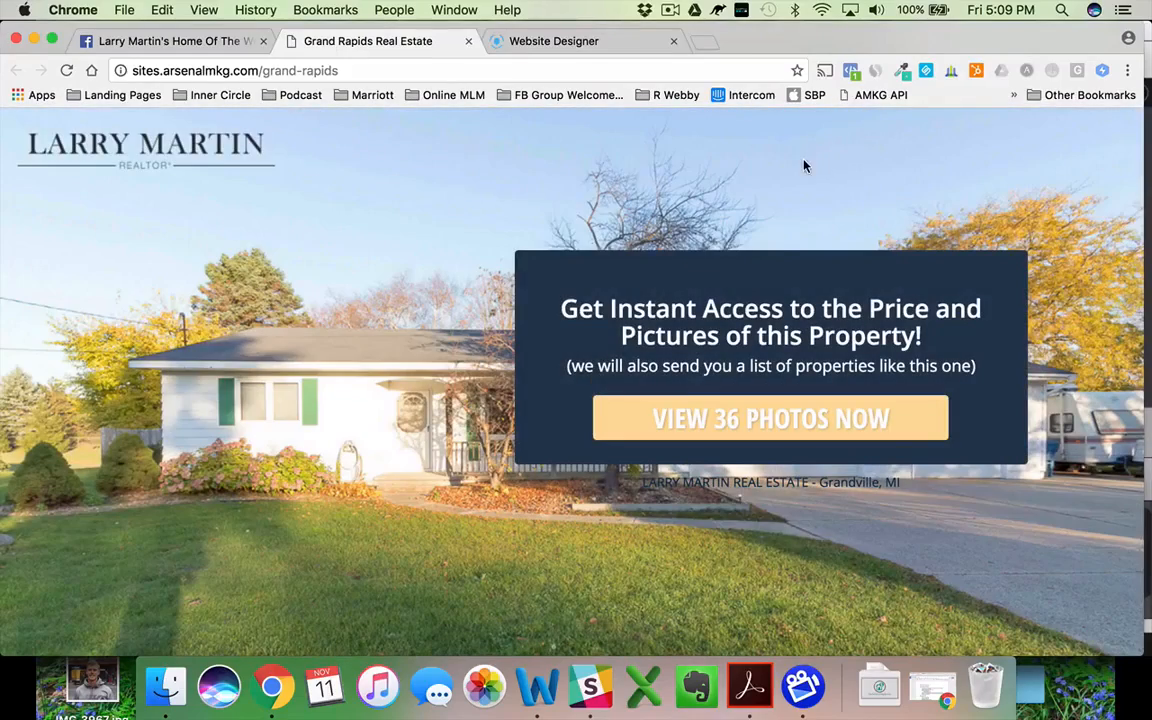
left_click(577, 41)
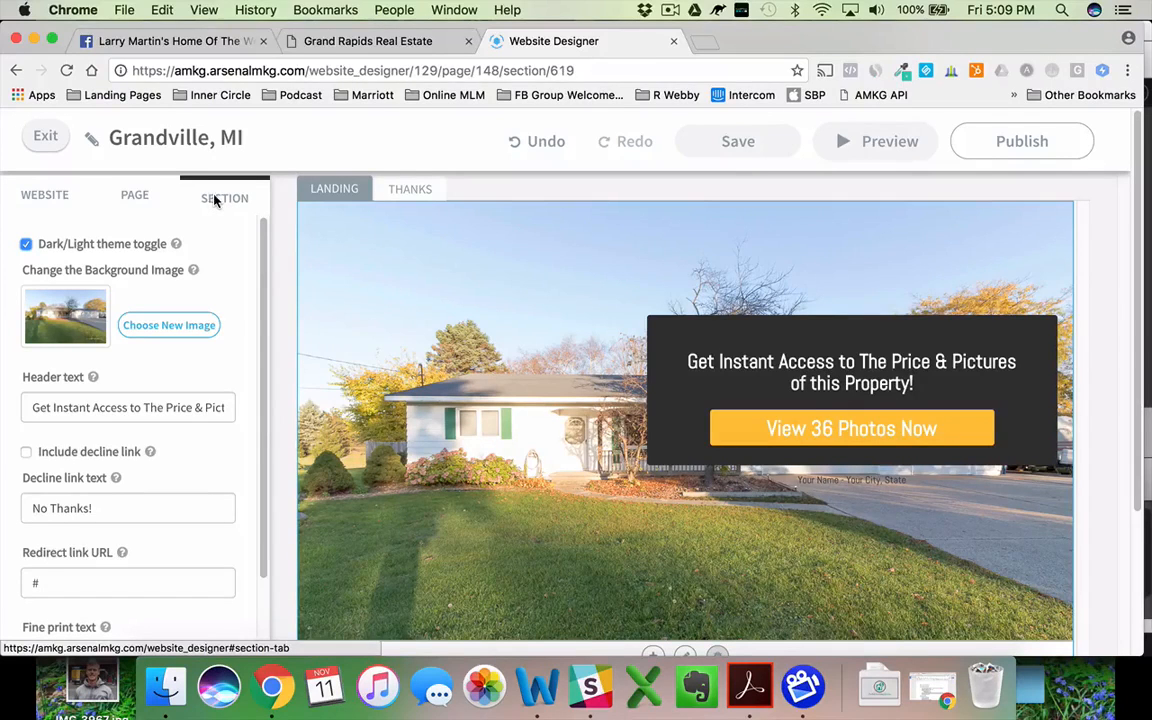
In the landing page's pop-up contact form, make the first name required and add a required phone number
left_click(133, 198)
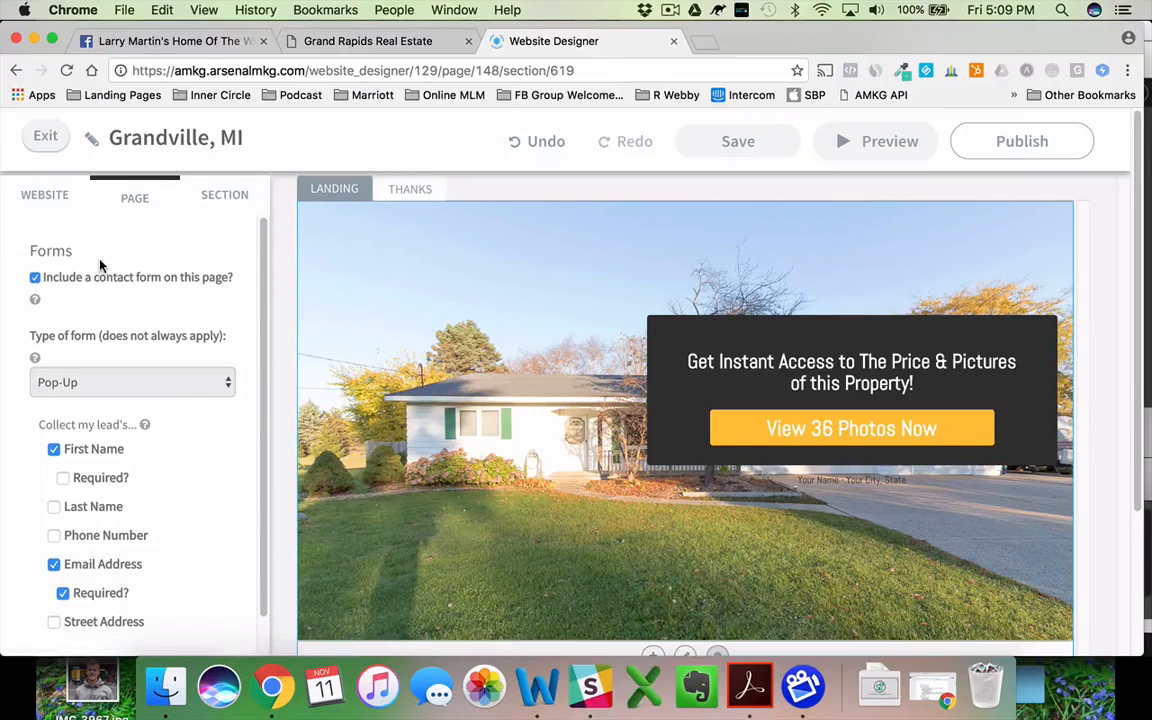
scroll(17, 396, "down", 3)
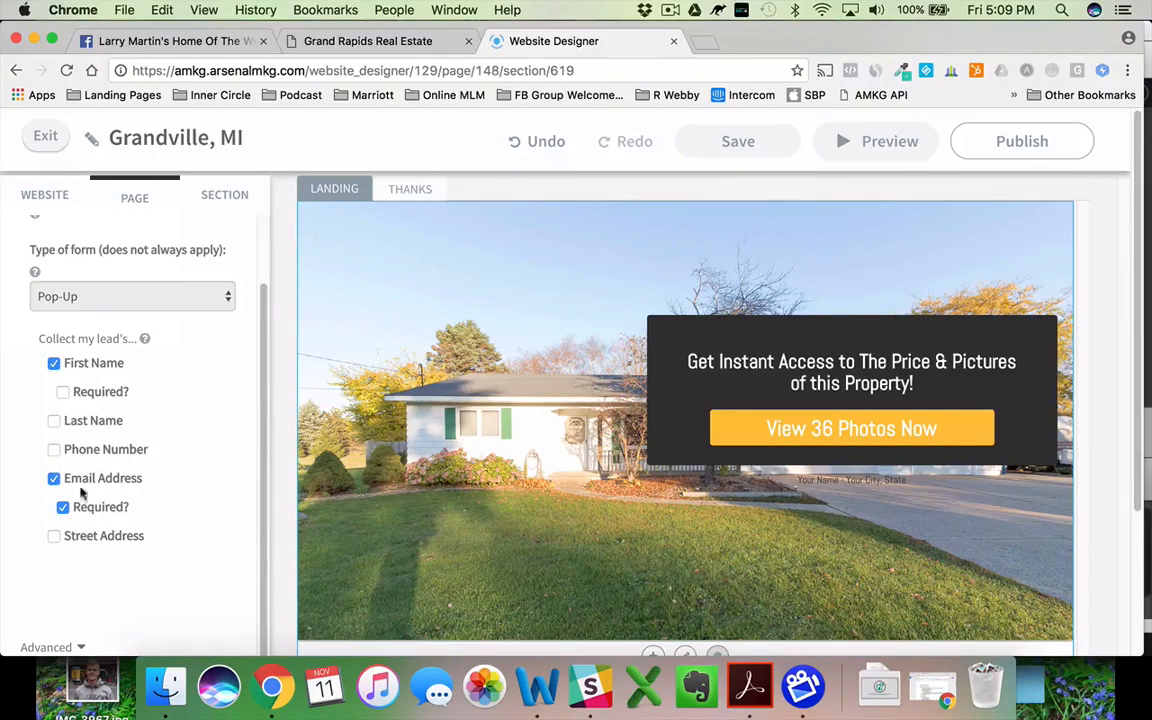
left_click(63, 392)
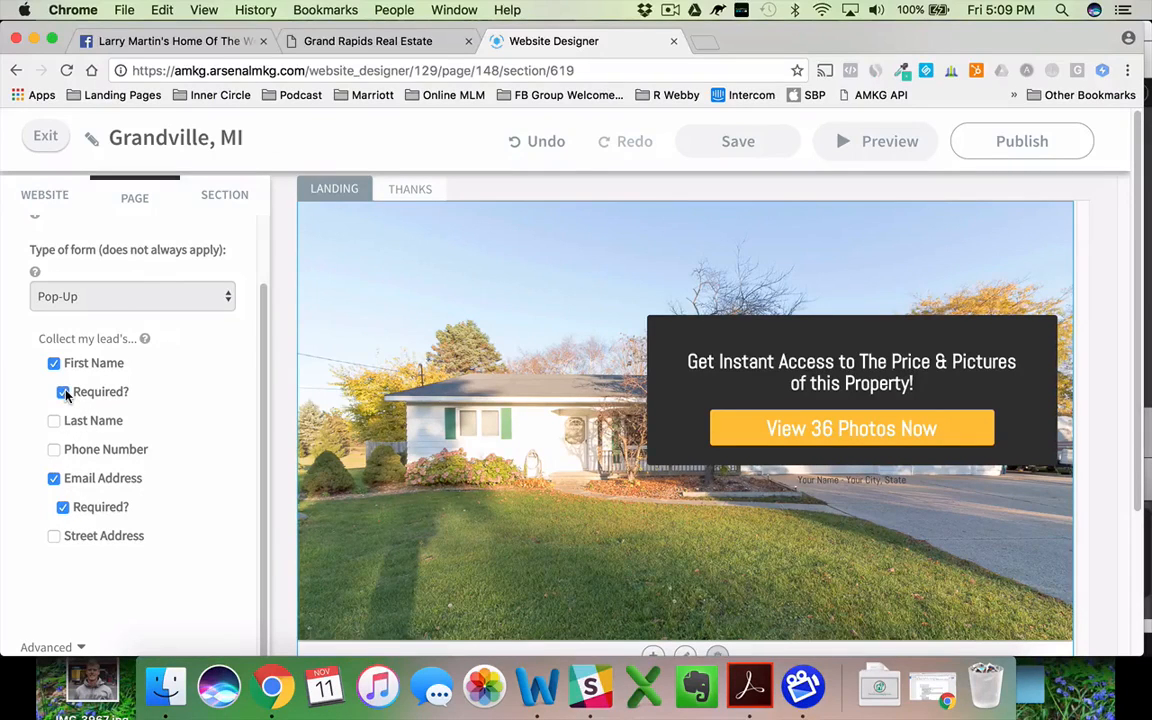
left_click(53, 450)
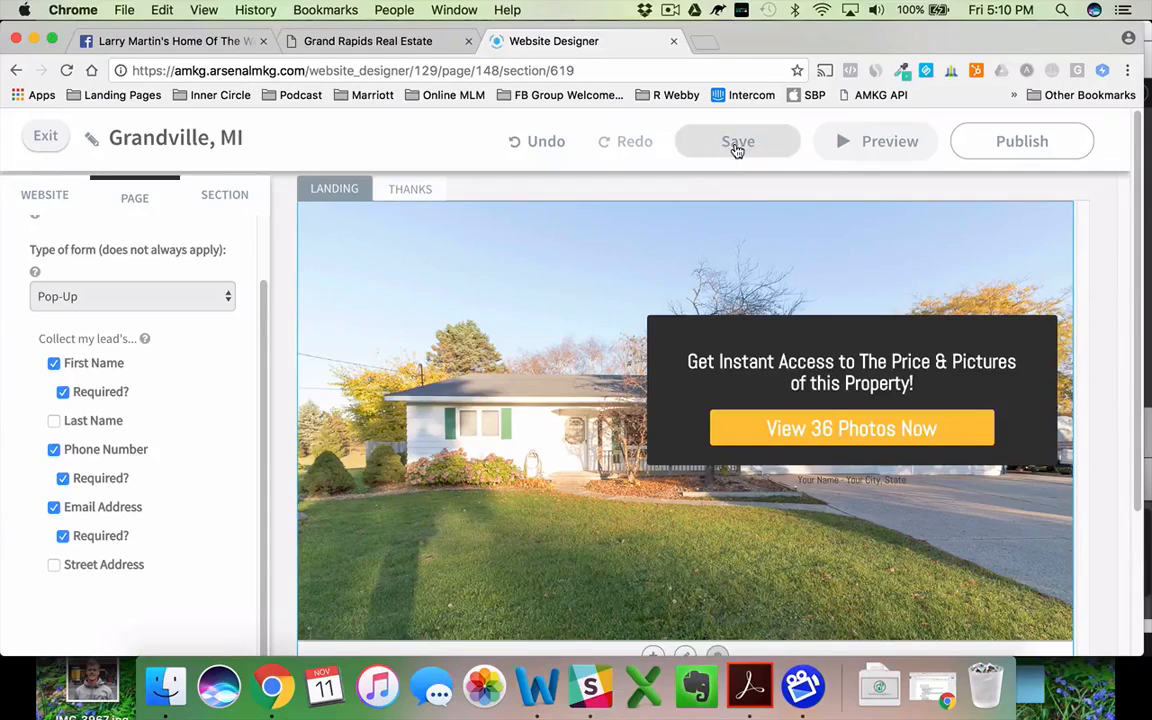
Save and publish the Grandville, MI website, dismiss the notification, and exit the designer to the list of websites
left_click(736, 145)
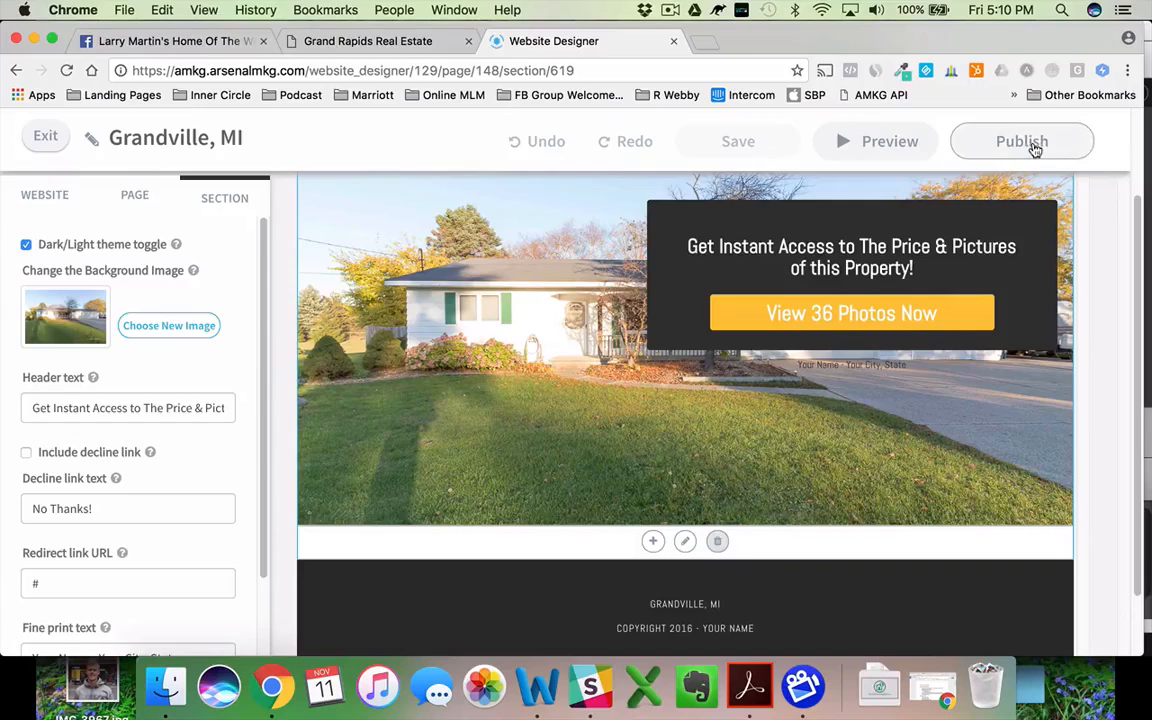
left_click(1034, 147)
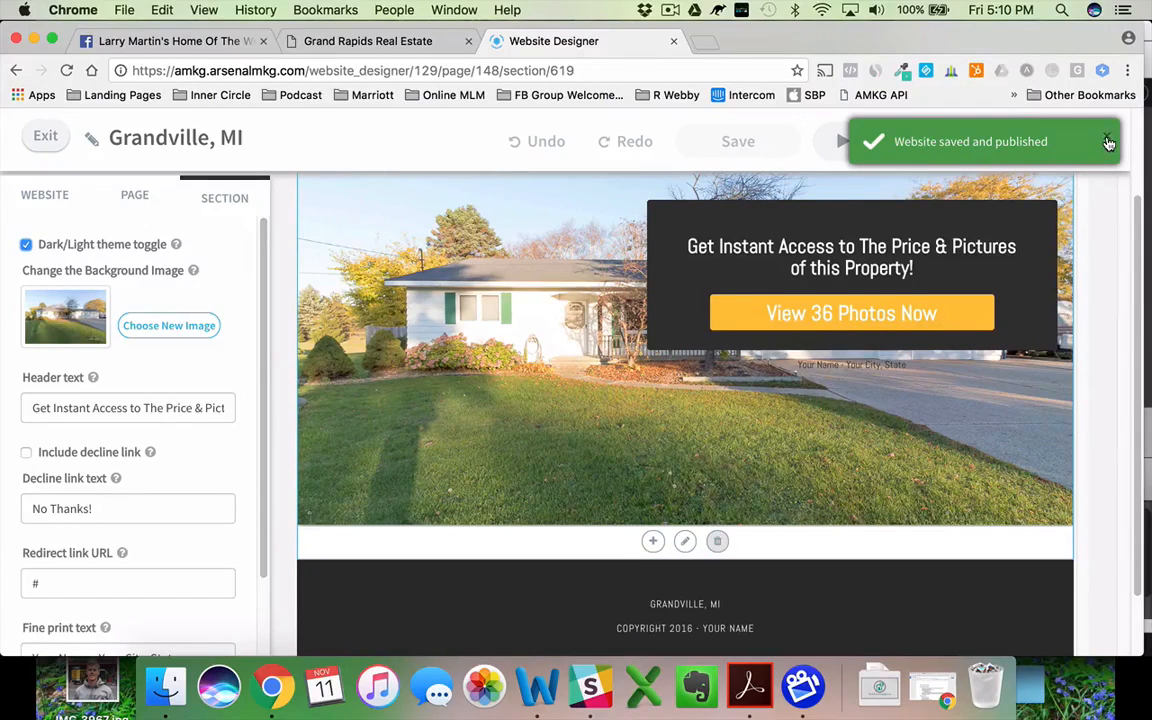
left_click(1108, 142)
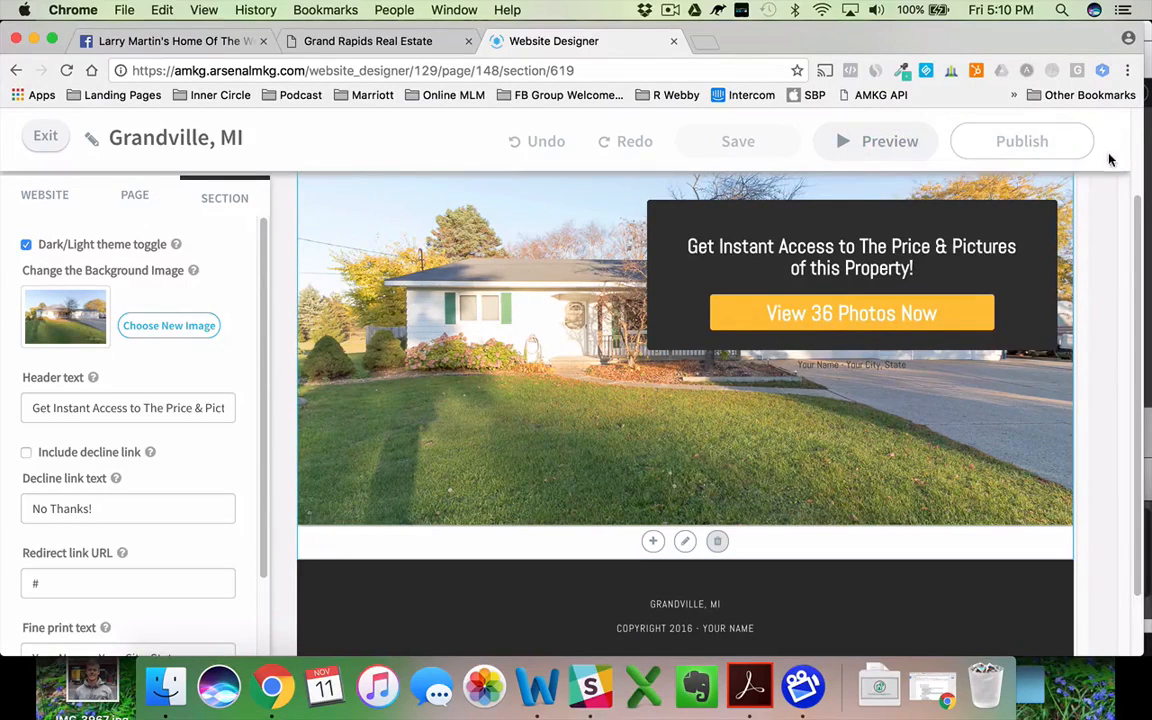
scroll(515, 280, "up", 3)
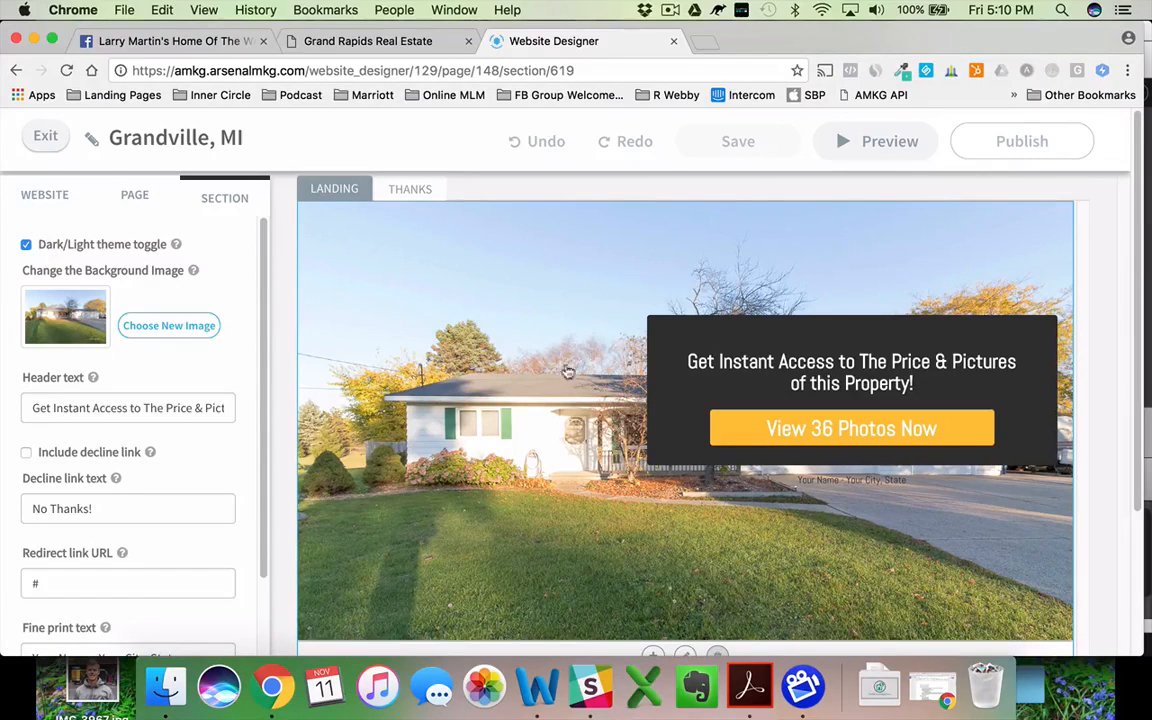
left_click(43, 145)
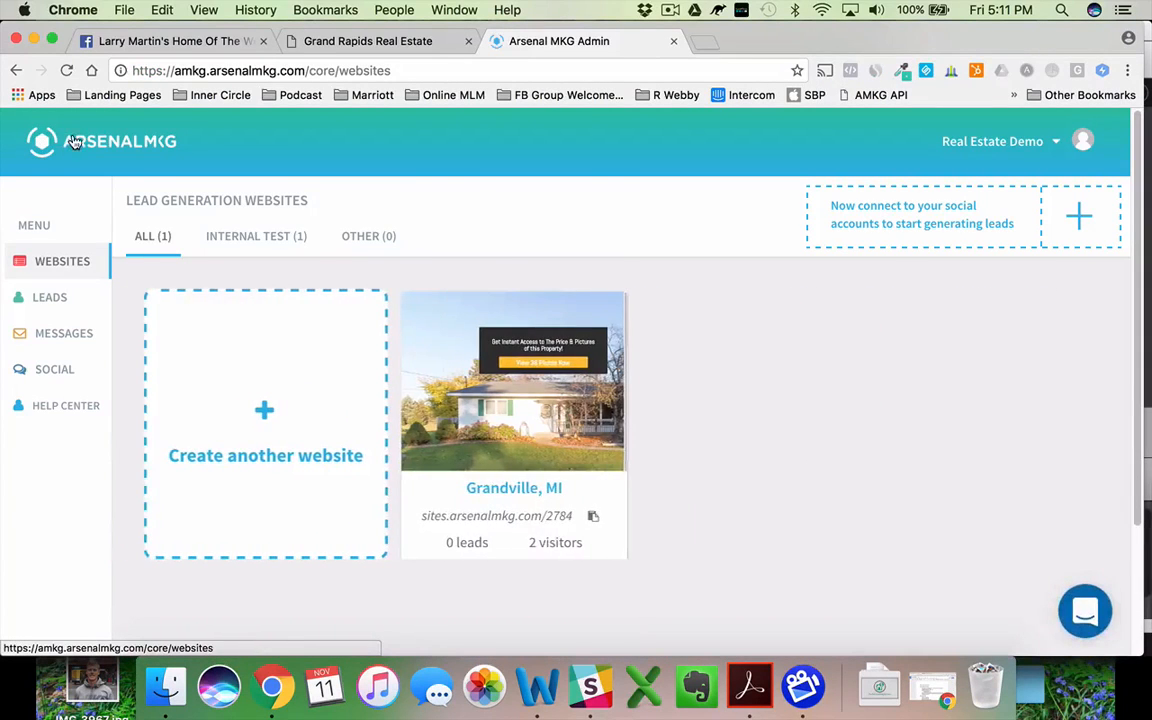
Open the published Grandville, MI site from its address, check the link in the property's Facebook post, and return to the live page
mouse_move(631, 405)
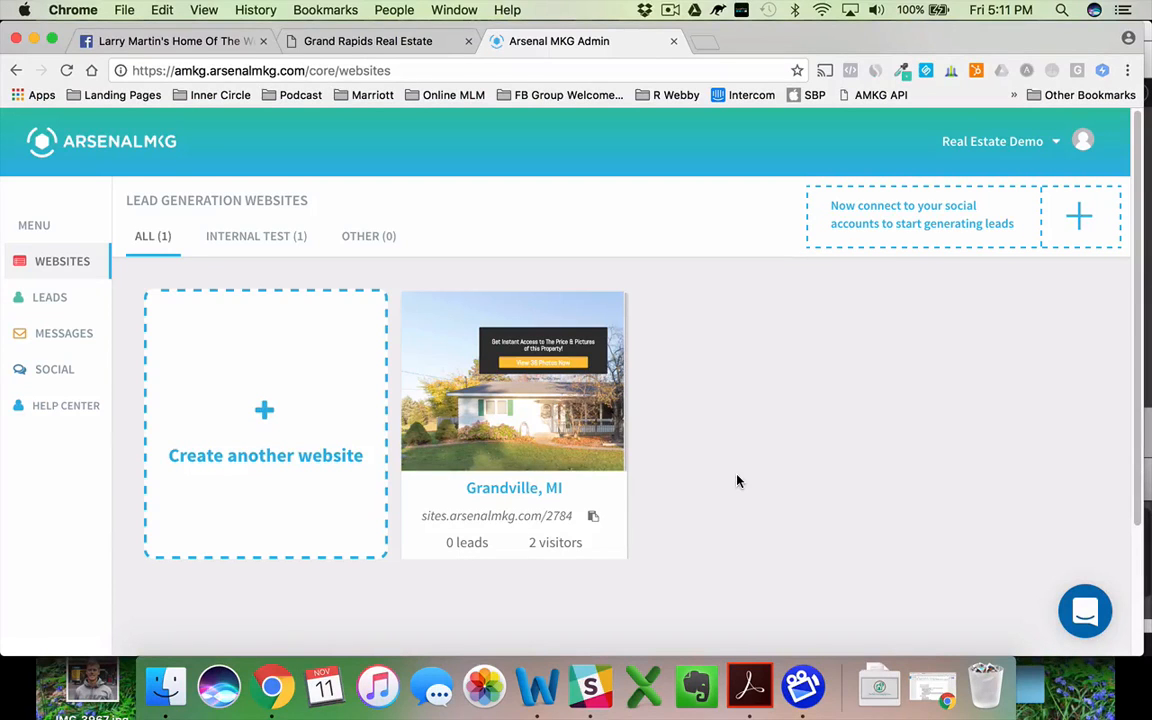
mouse_move(509, 527)
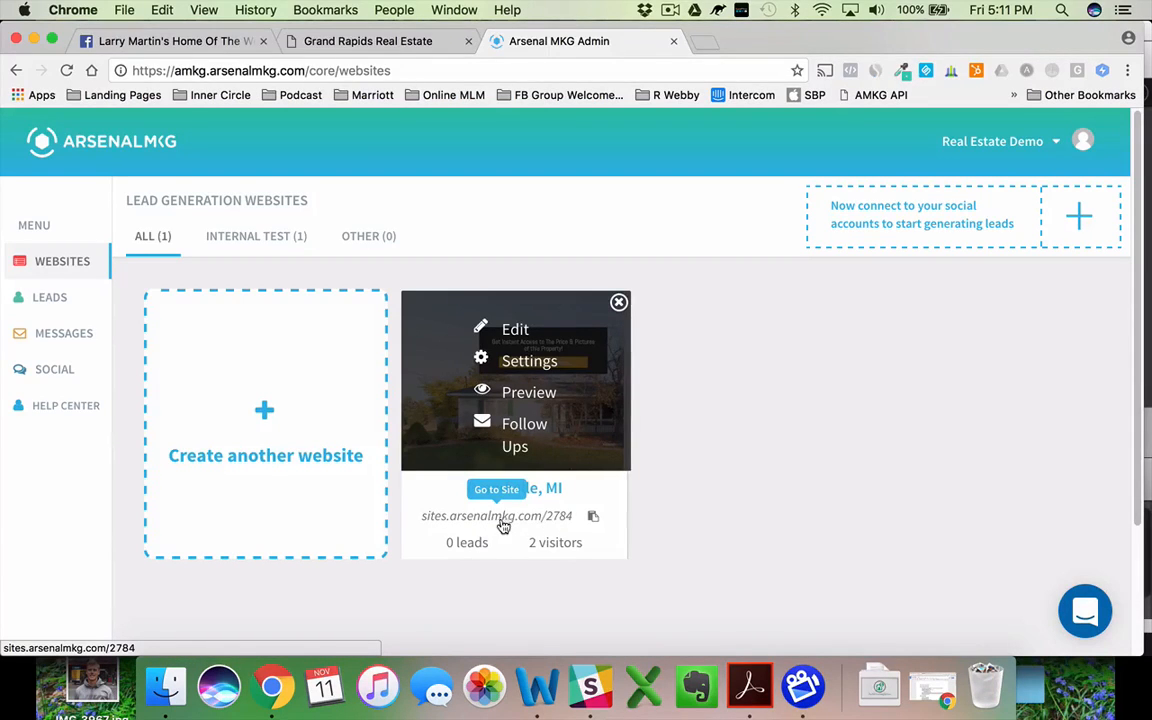
left_click(500, 521)
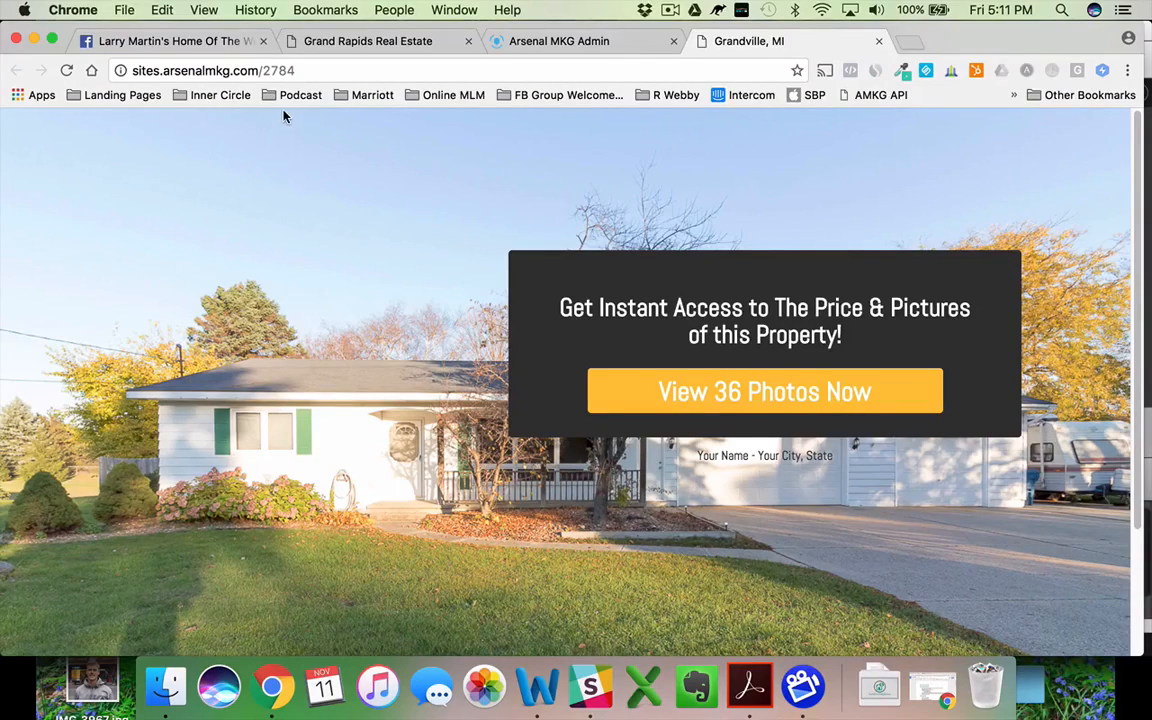
left_click(186, 41)
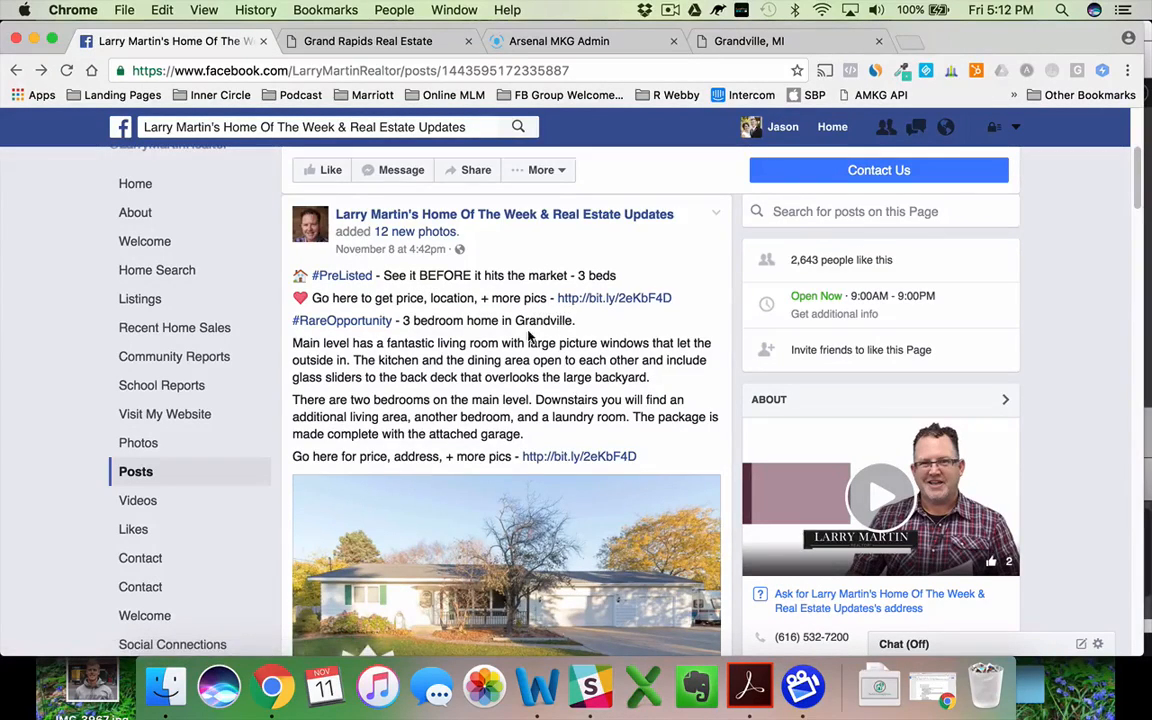
left_click(749, 41)
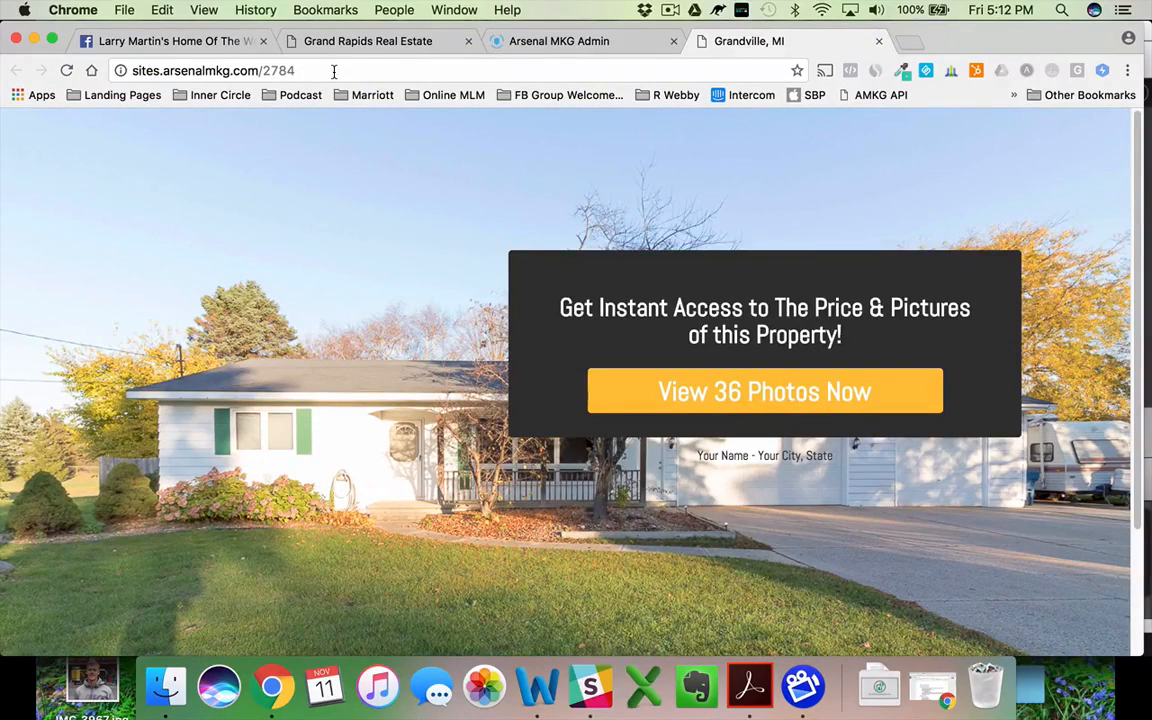
Copy the live page's address sites.arsenalmkg.com/2784 and shorten it with Bitly in a new browser tab
left_click(334, 71)
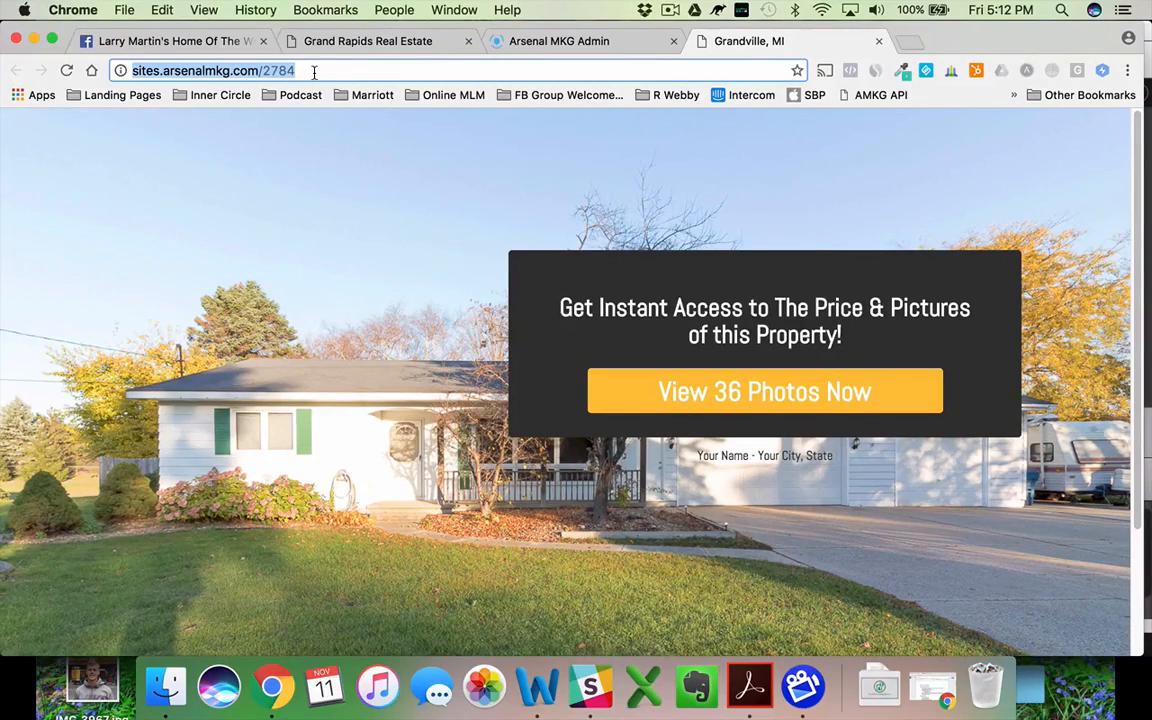
key("super+t")
type("bit")
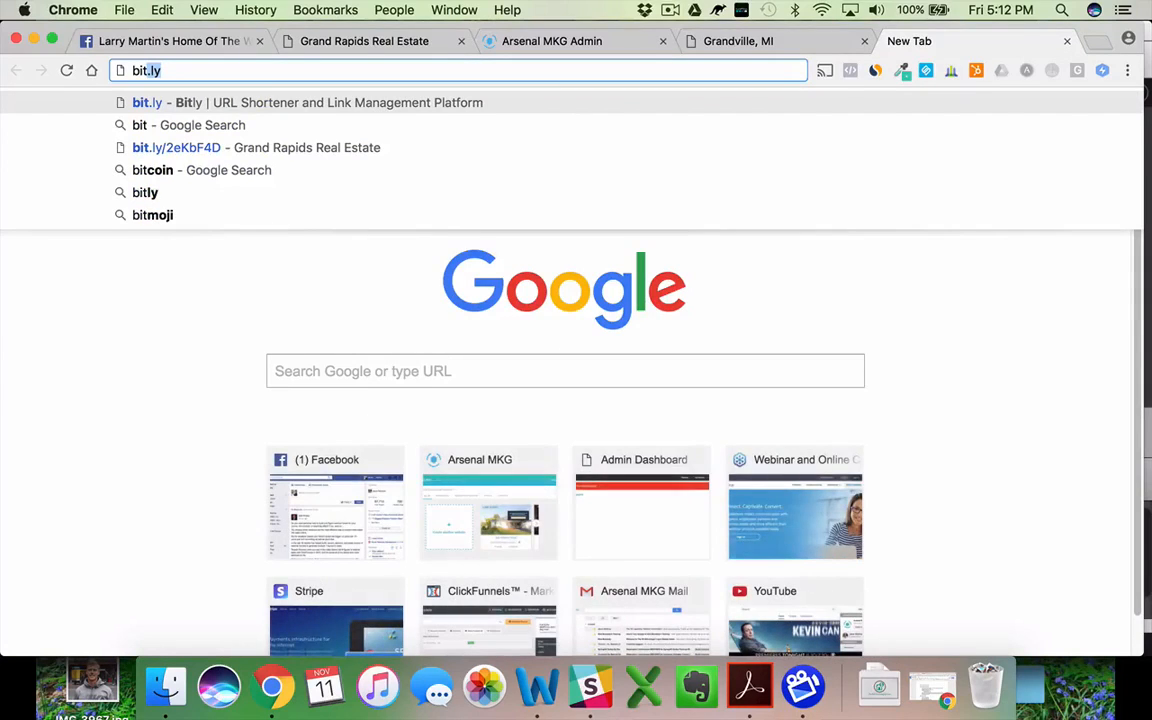
type(".;")
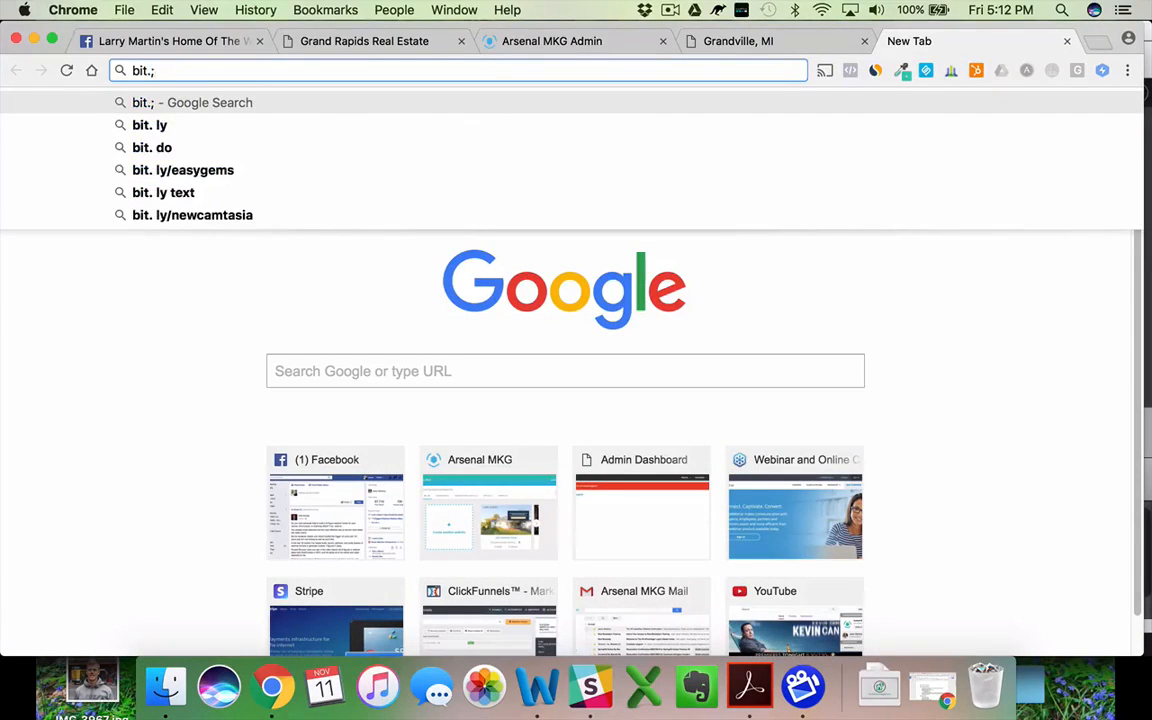
key("BackSpace")
type("ly")
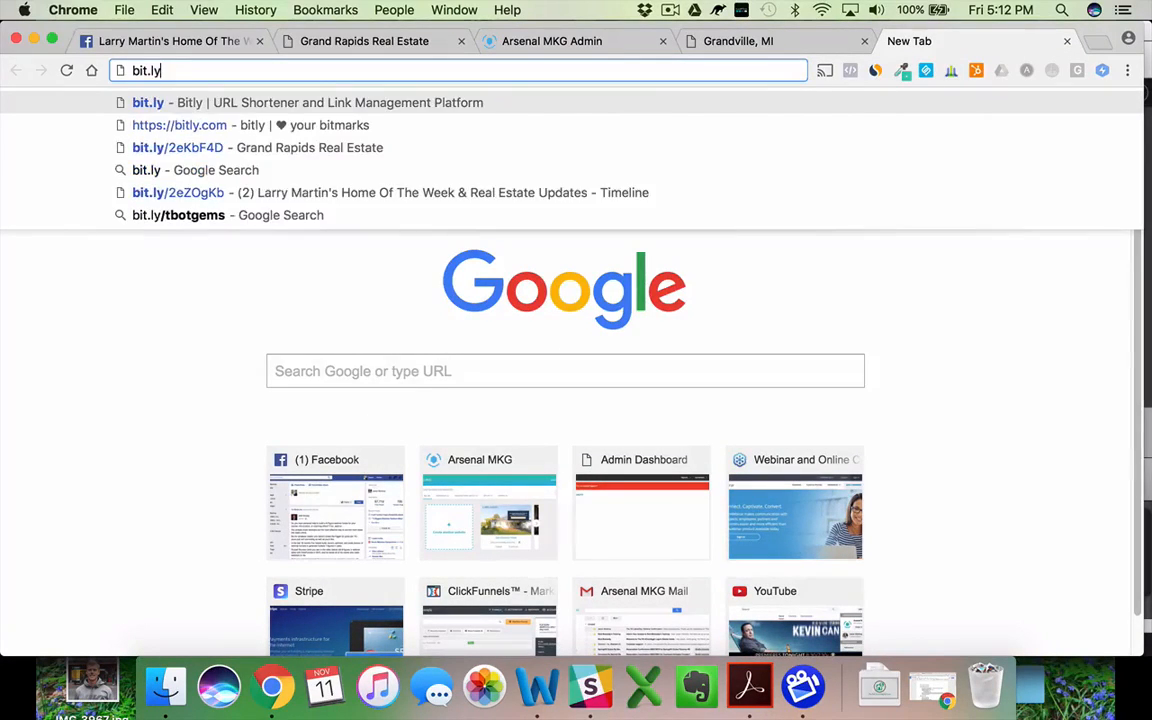
key("Return")
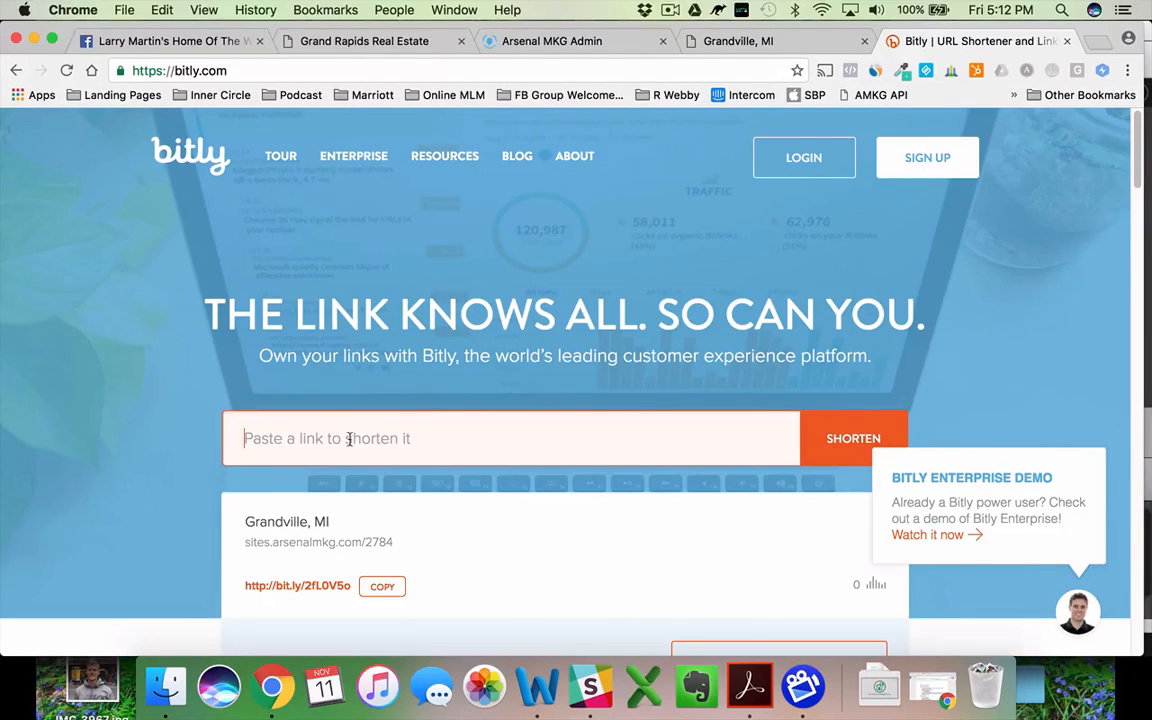
key("super+v")
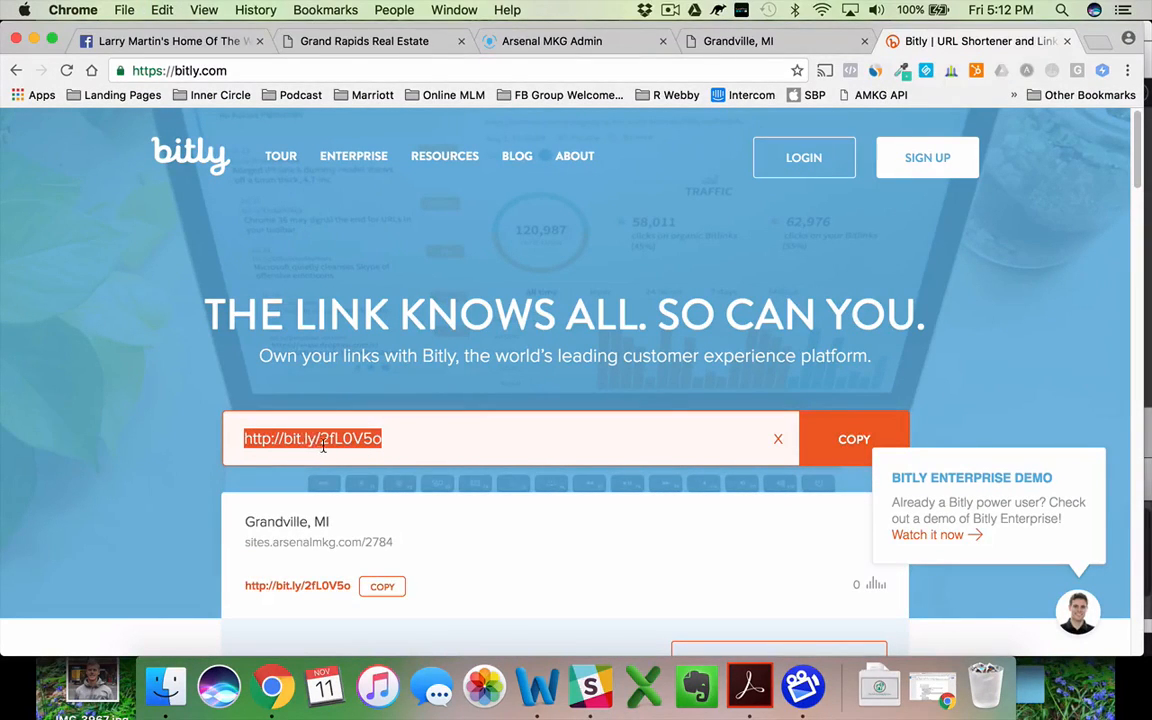
Copy the Bitly short link for the Grandville page and test it in a new browser tab
key("super+c")
left_click(400, 443)
key("super+t")
key("super+v")
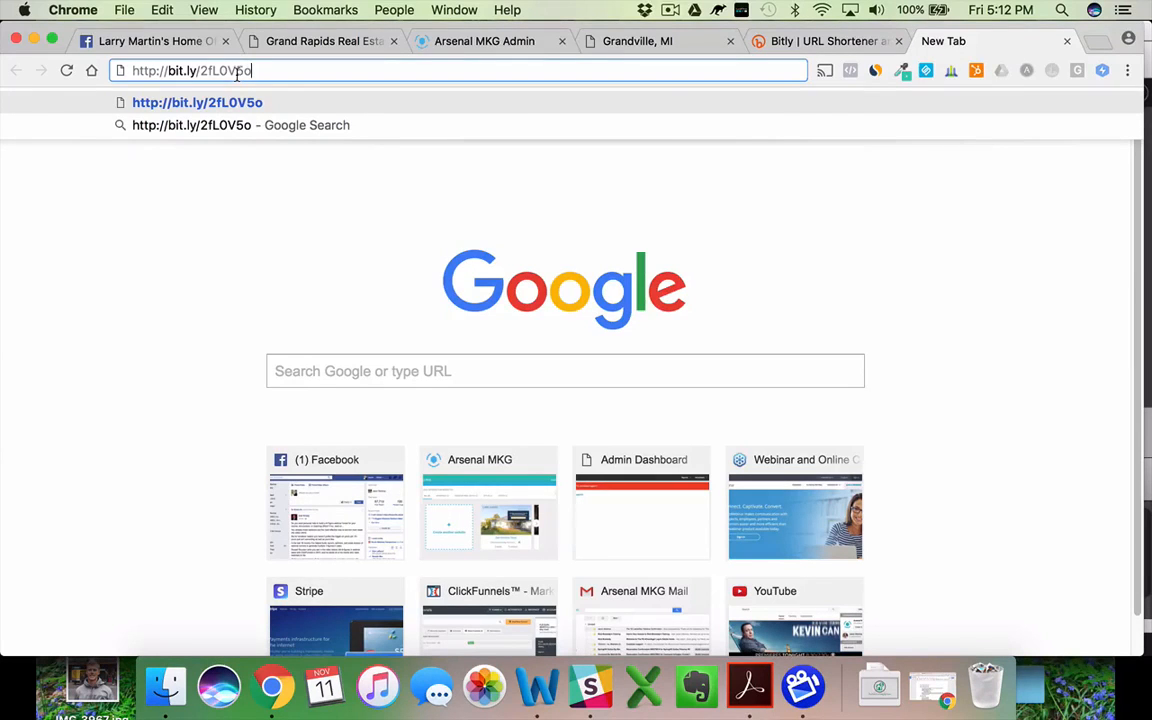
key("Return")
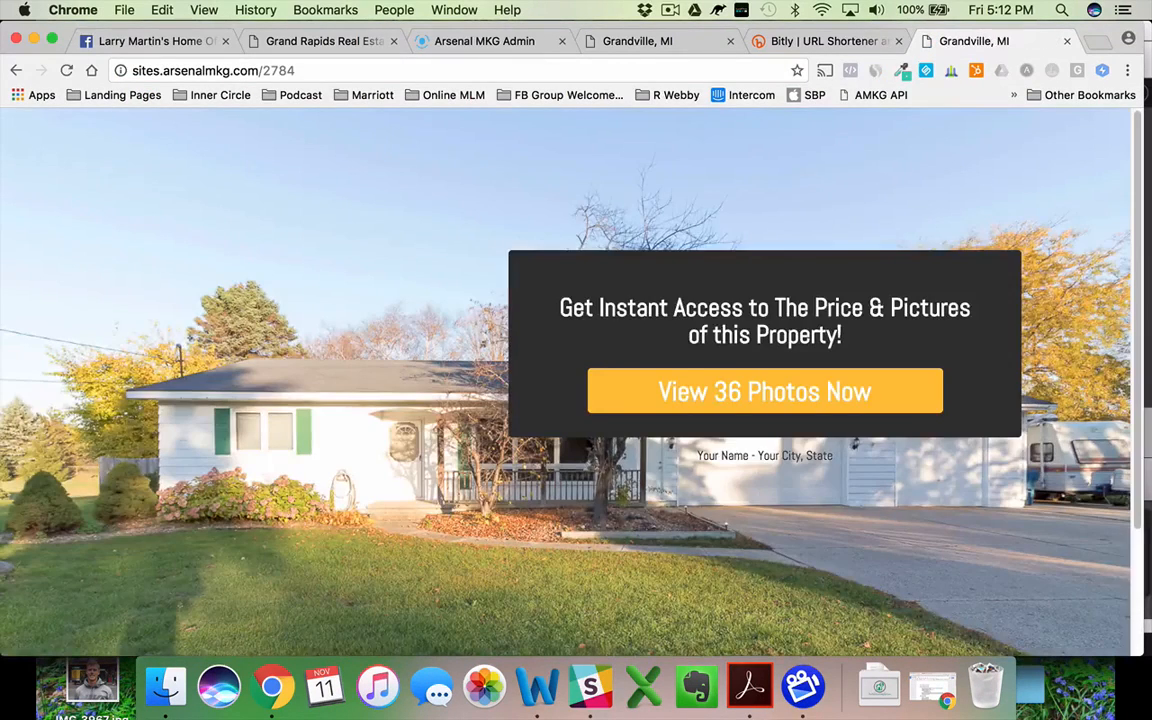
Review the list of shortened links on Bitly and return to the Arsenal MKG website list
left_click(810, 41)
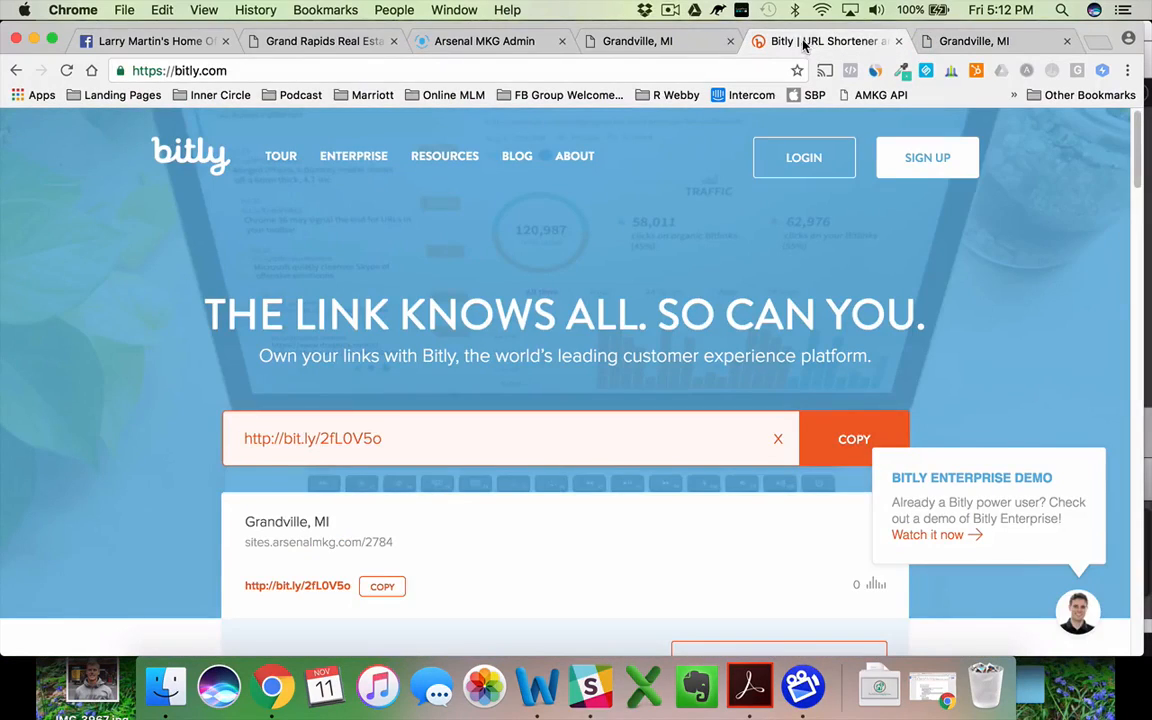
scroll(158, 290, "down", 5)
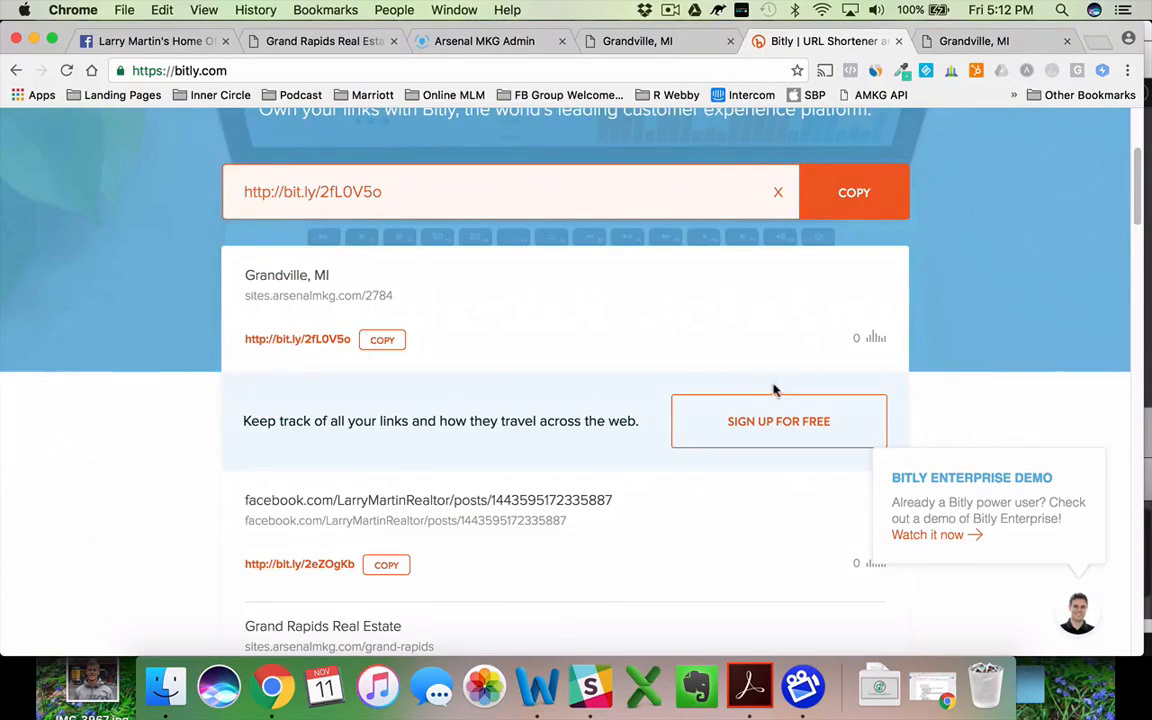
scroll(110, 375, "down", 7)
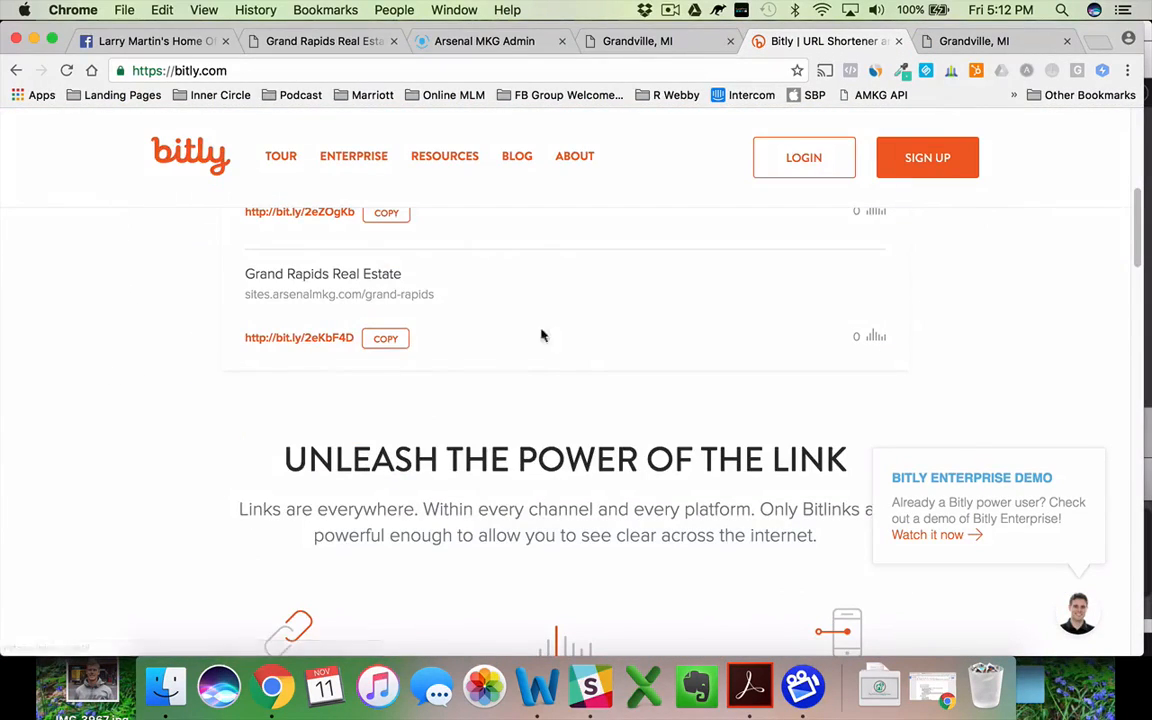
scroll(604, 342, "up", 5)
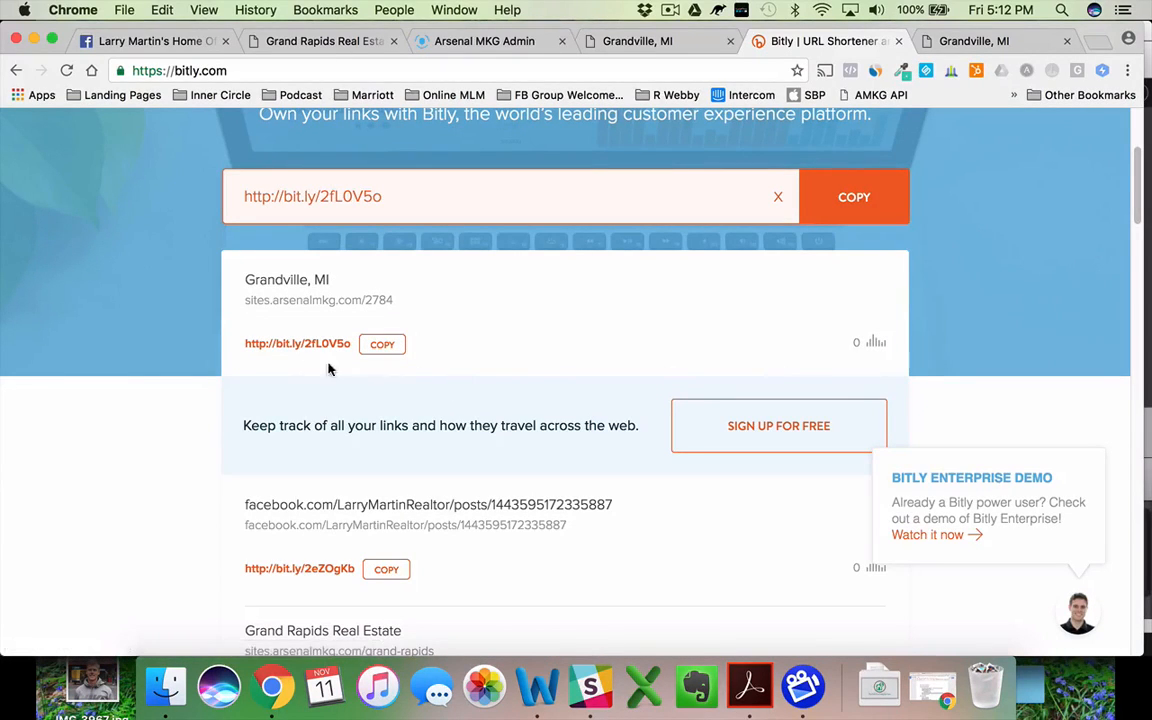
scroll(218, 357, "up", 3)
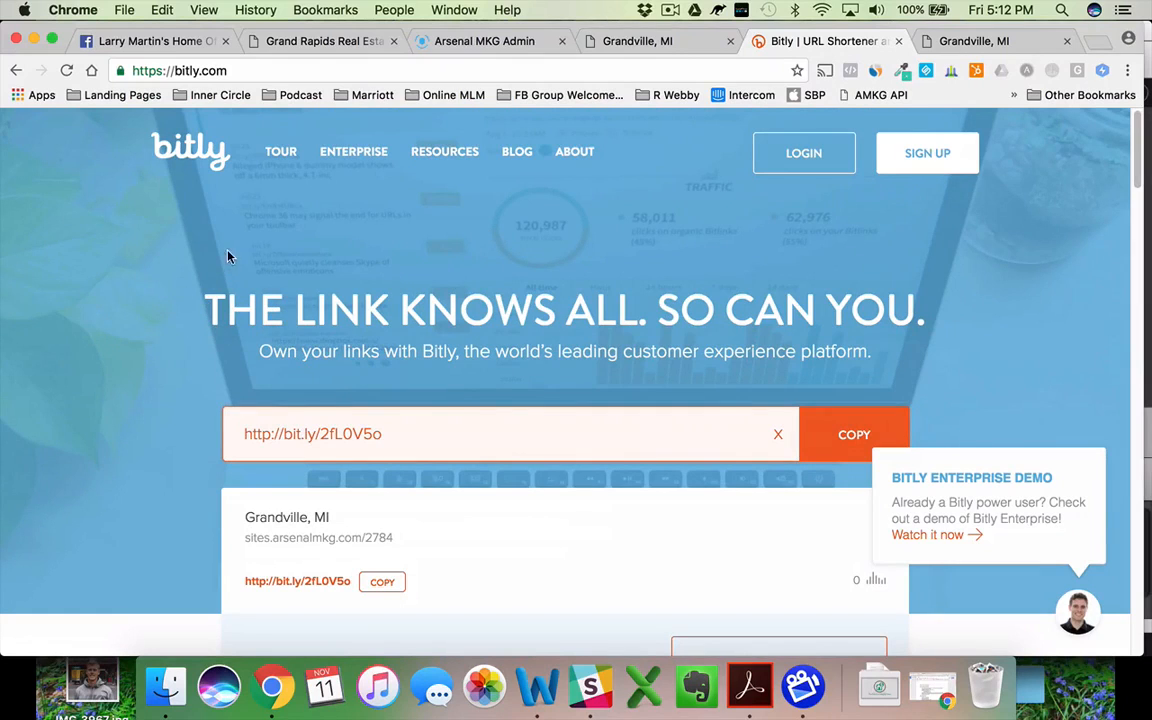
left_click(484, 41)
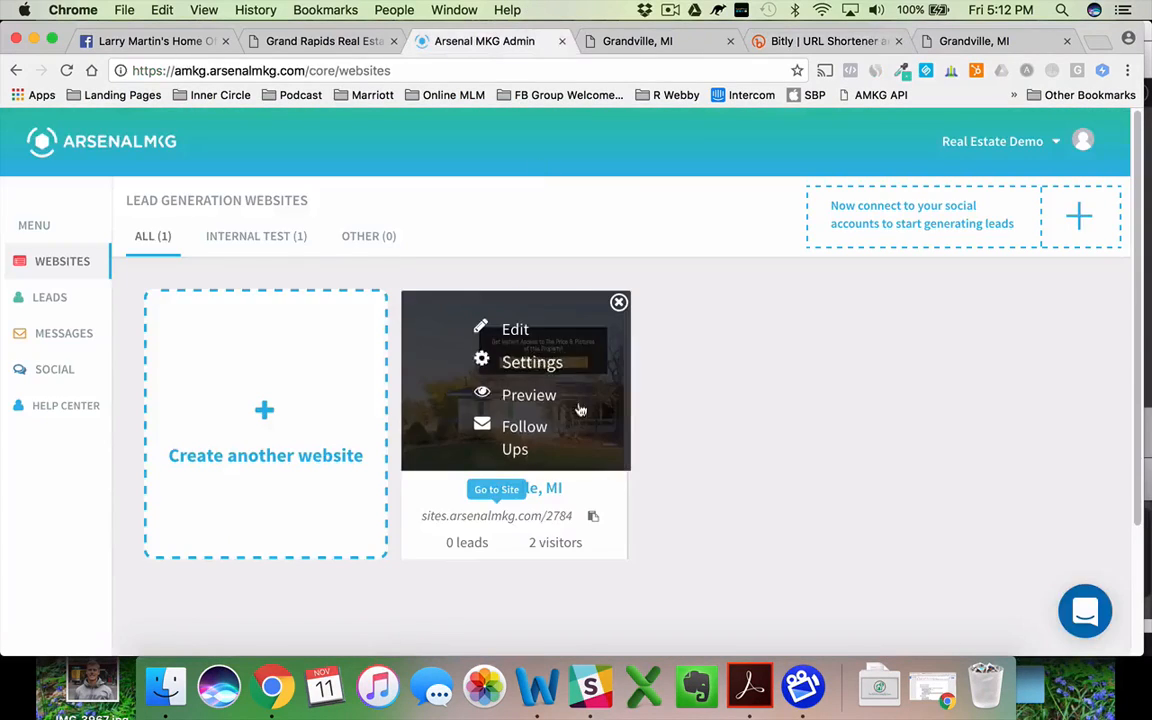